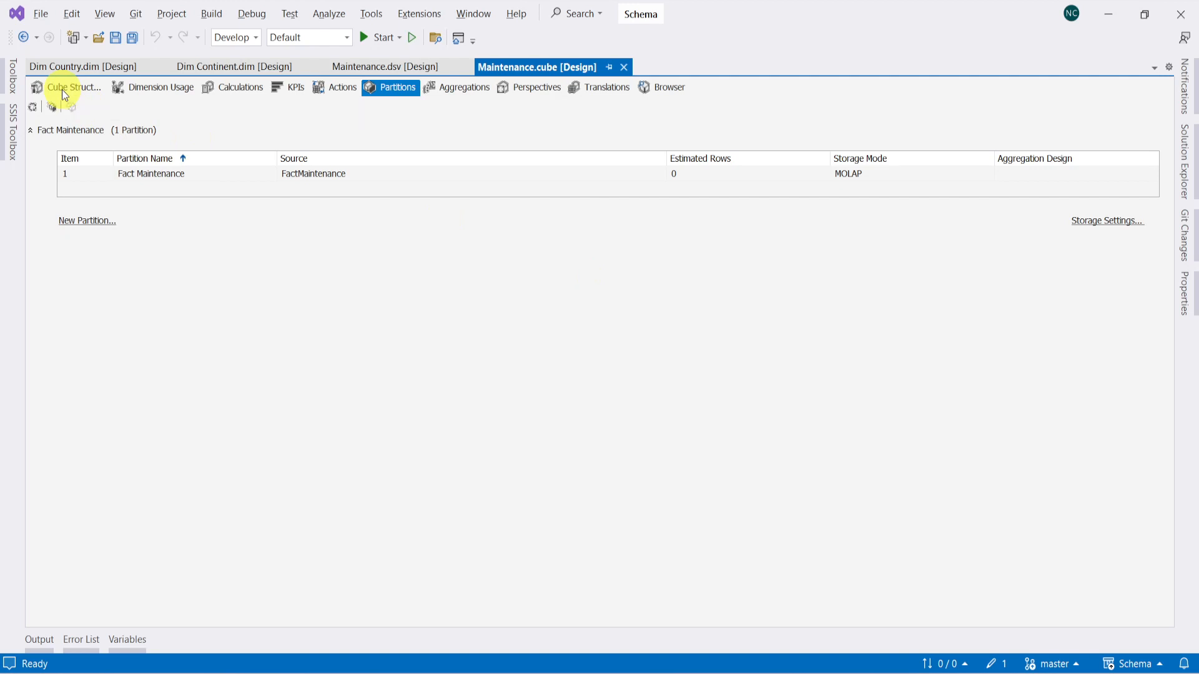
Review the Maintenance cube's structure and partitions, and check the processing commands available for the Dim States dimension
left_click(62, 89)
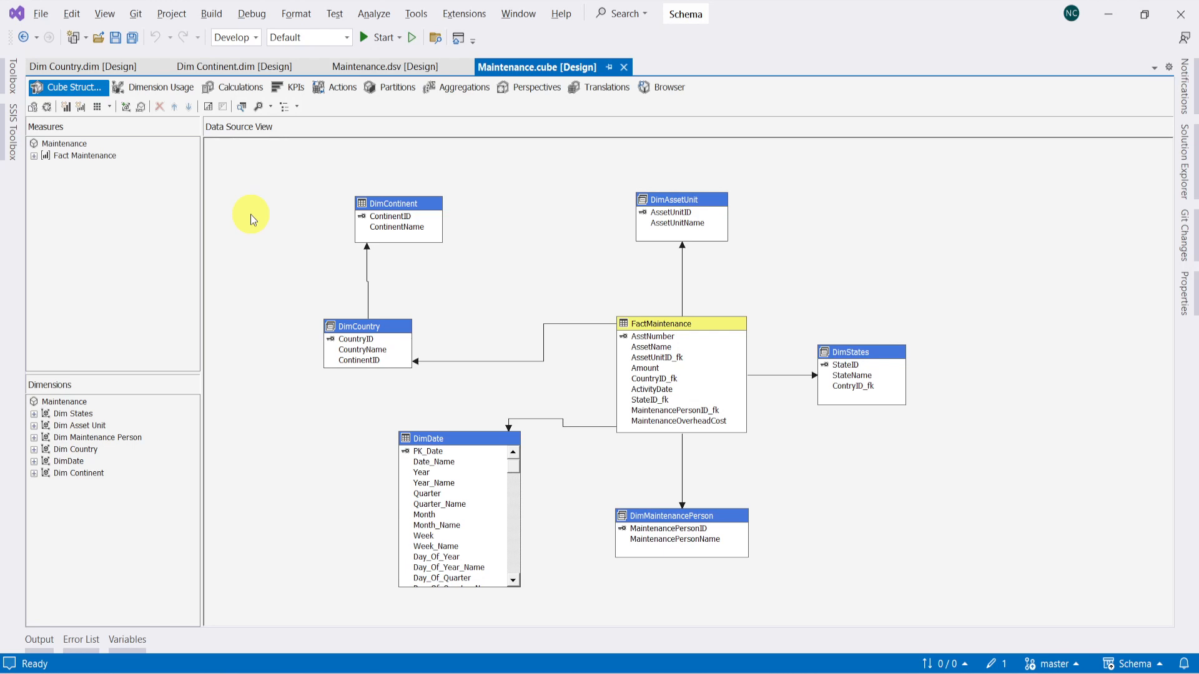
left_click(386, 89)
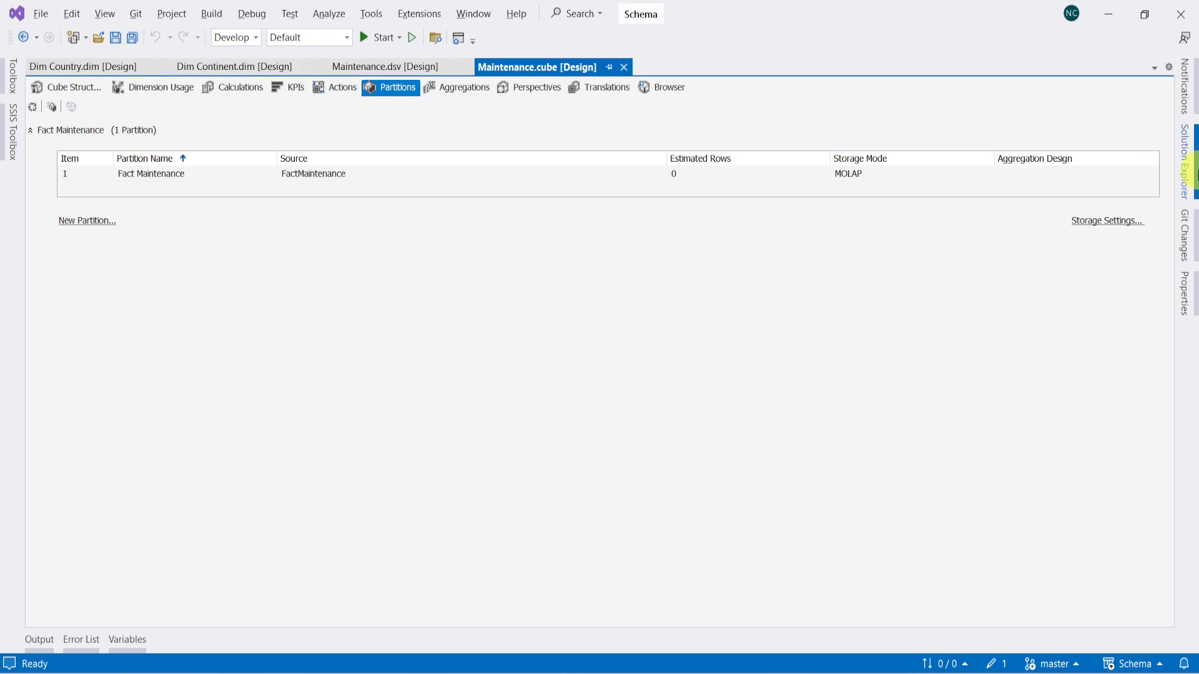
left_click(1185, 163)
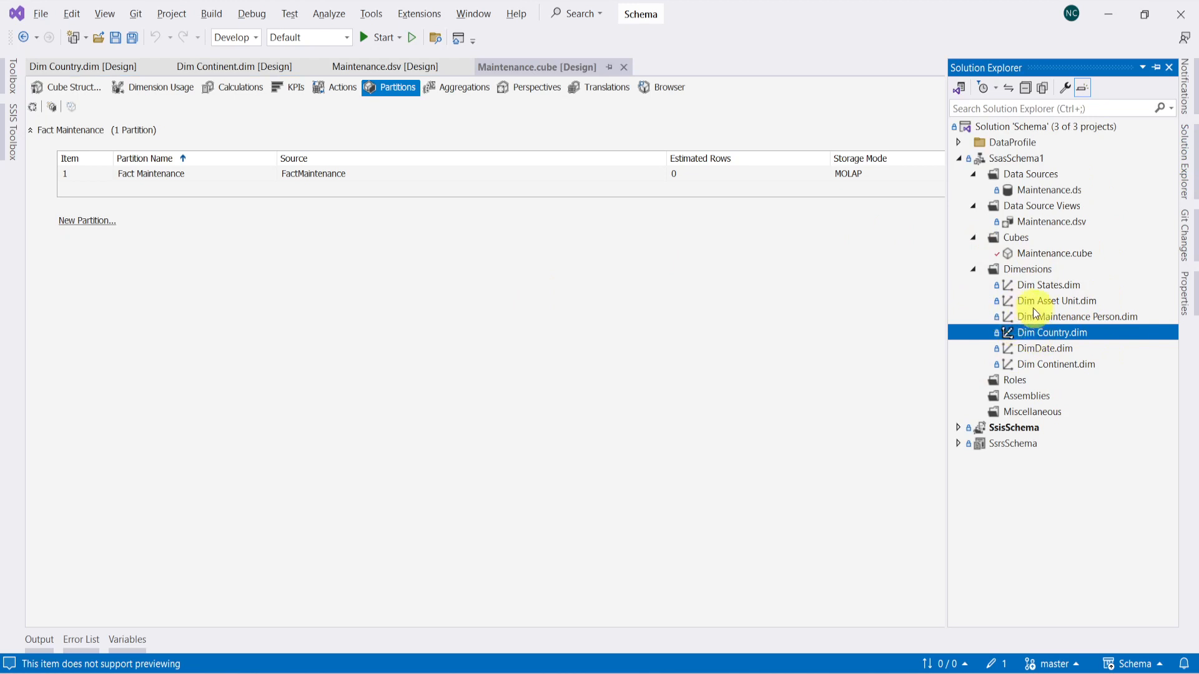
left_click(1048, 289)
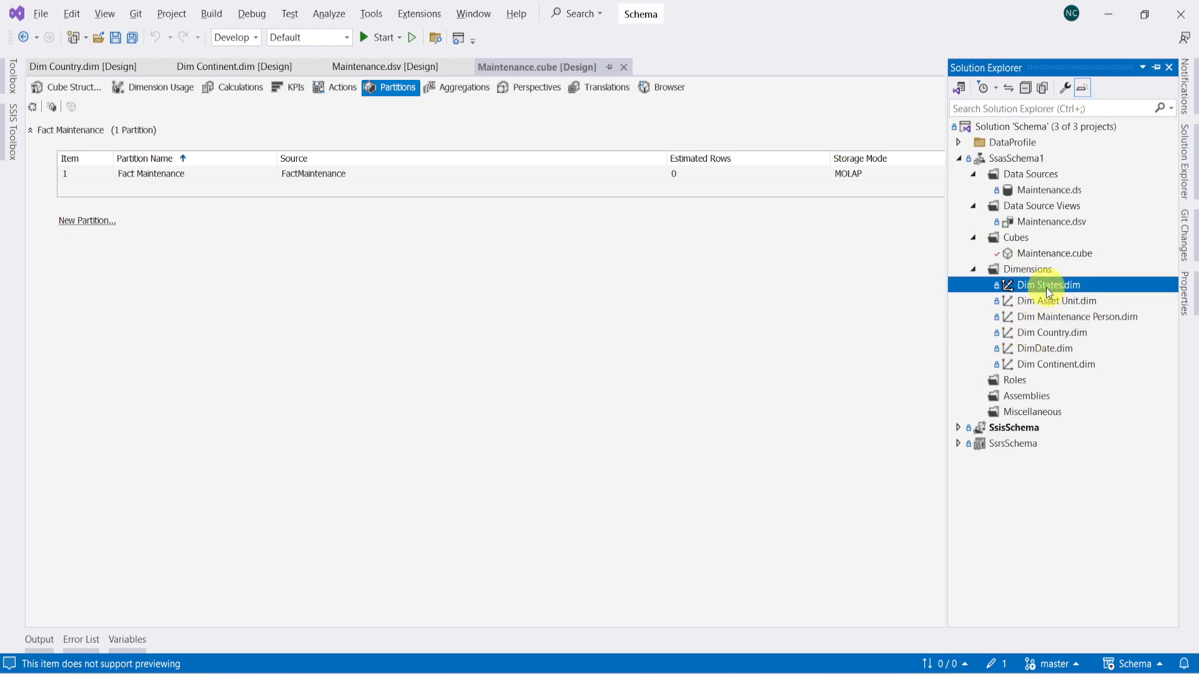
right_click(1047, 289)
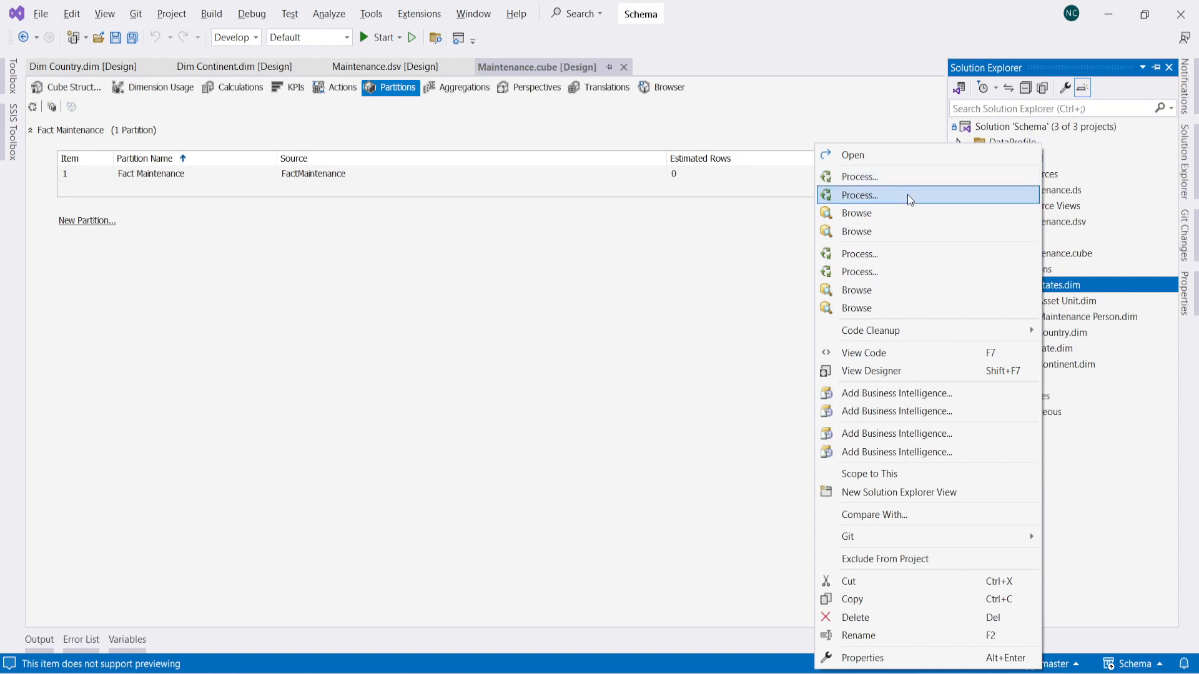
left_click(717, 318)
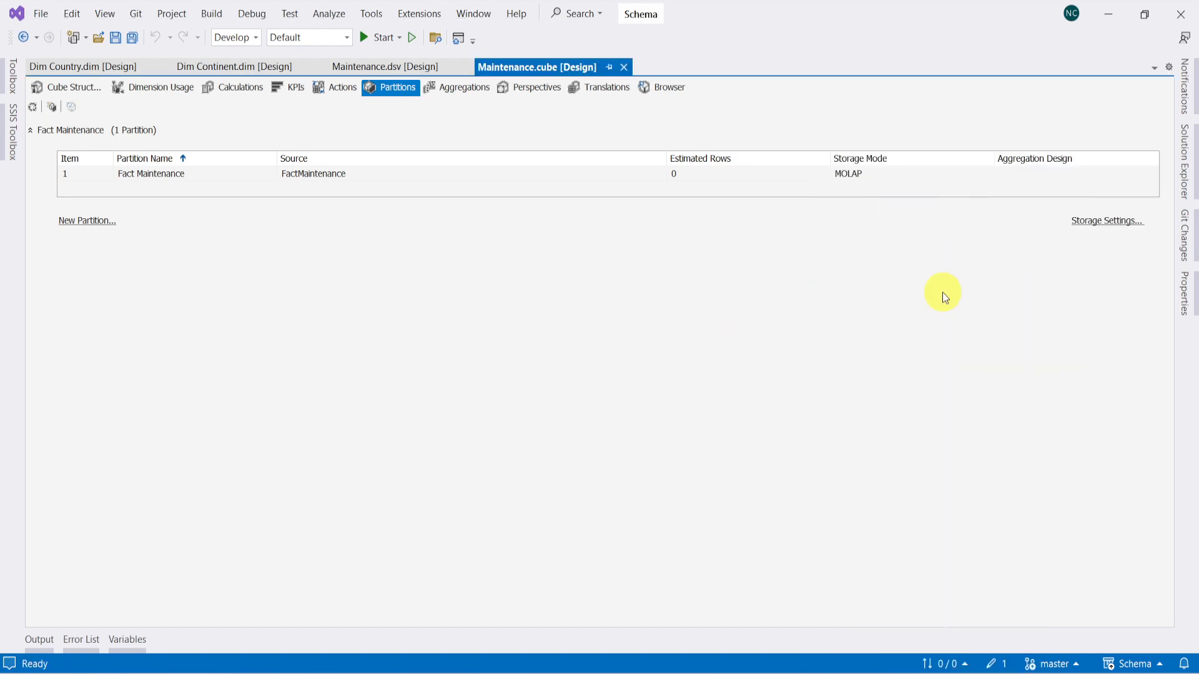
left_click(1192, 182)
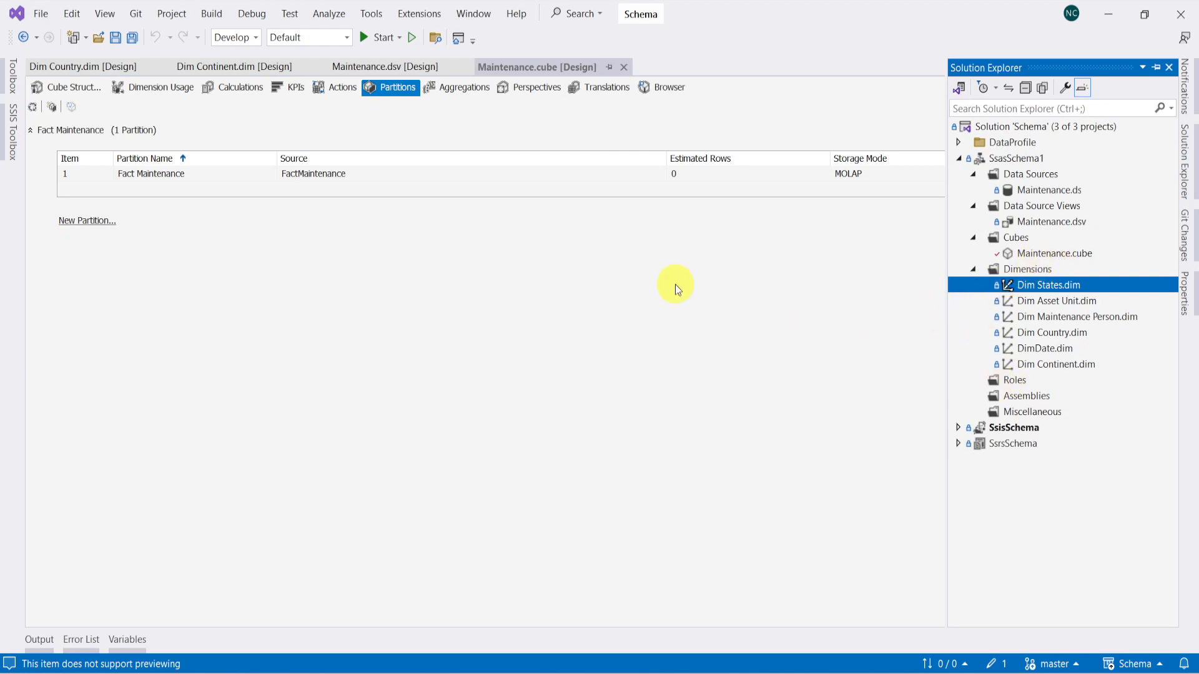
left_click(569, 310)
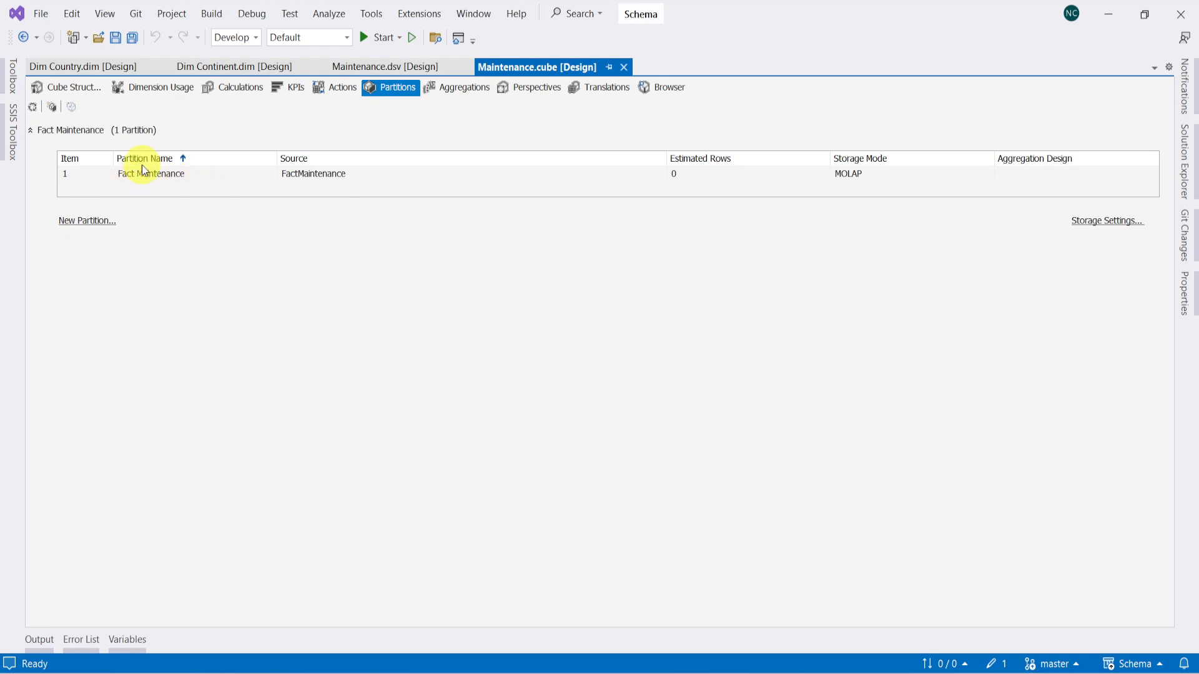
Compare the measures and dimensions in the cube structure with the cube's partition list
left_click(62, 87)
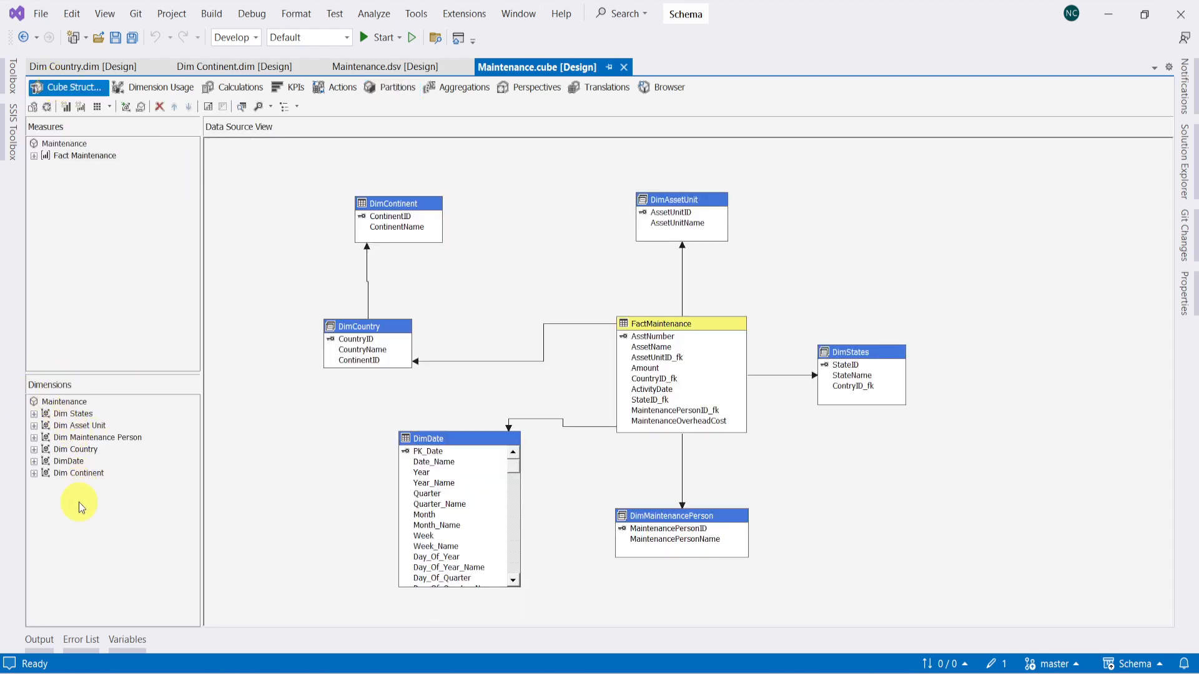
left_click(392, 89)
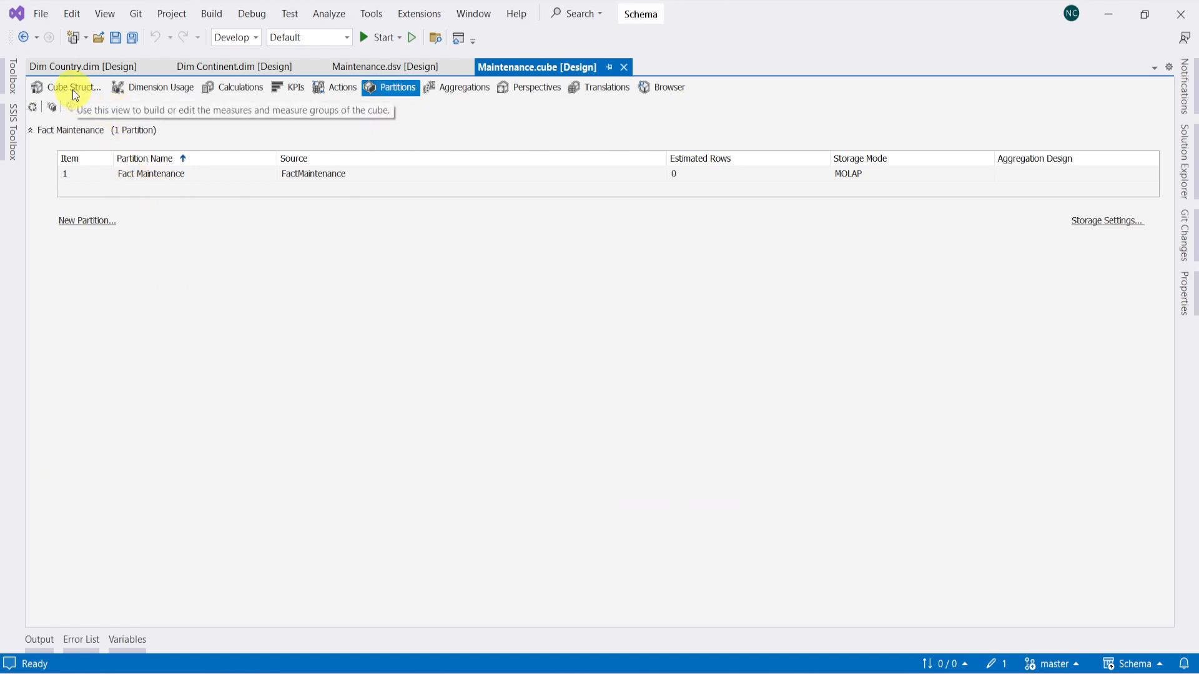
key("alt+space")
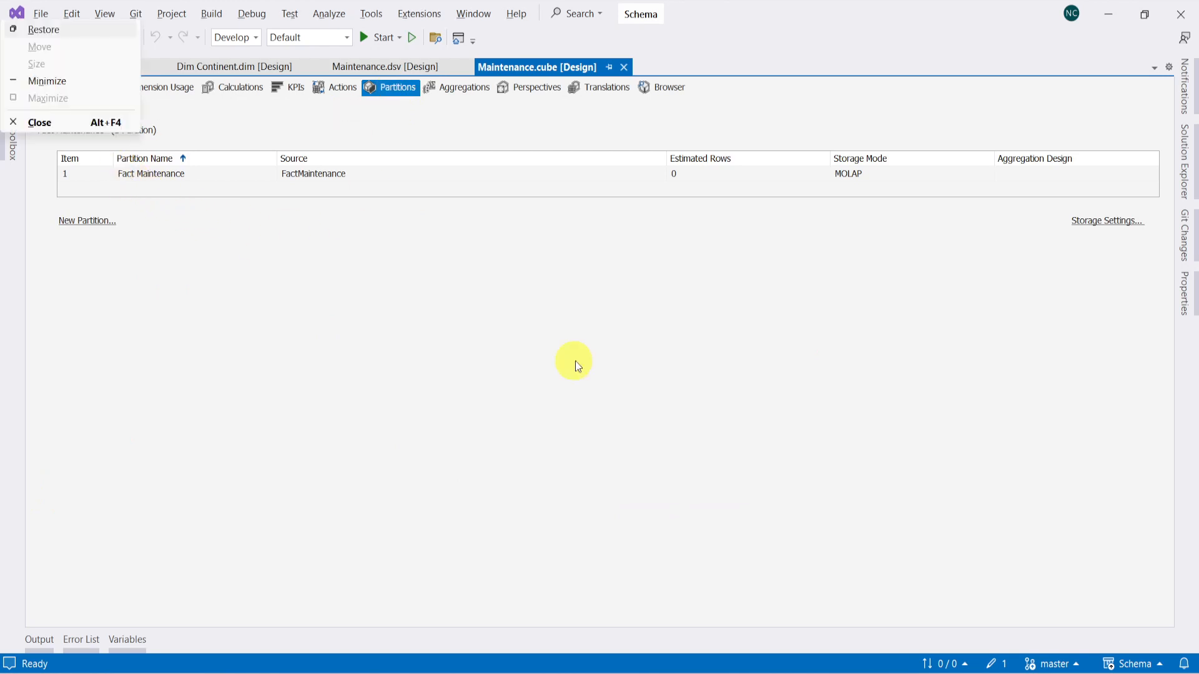
key("Escape")
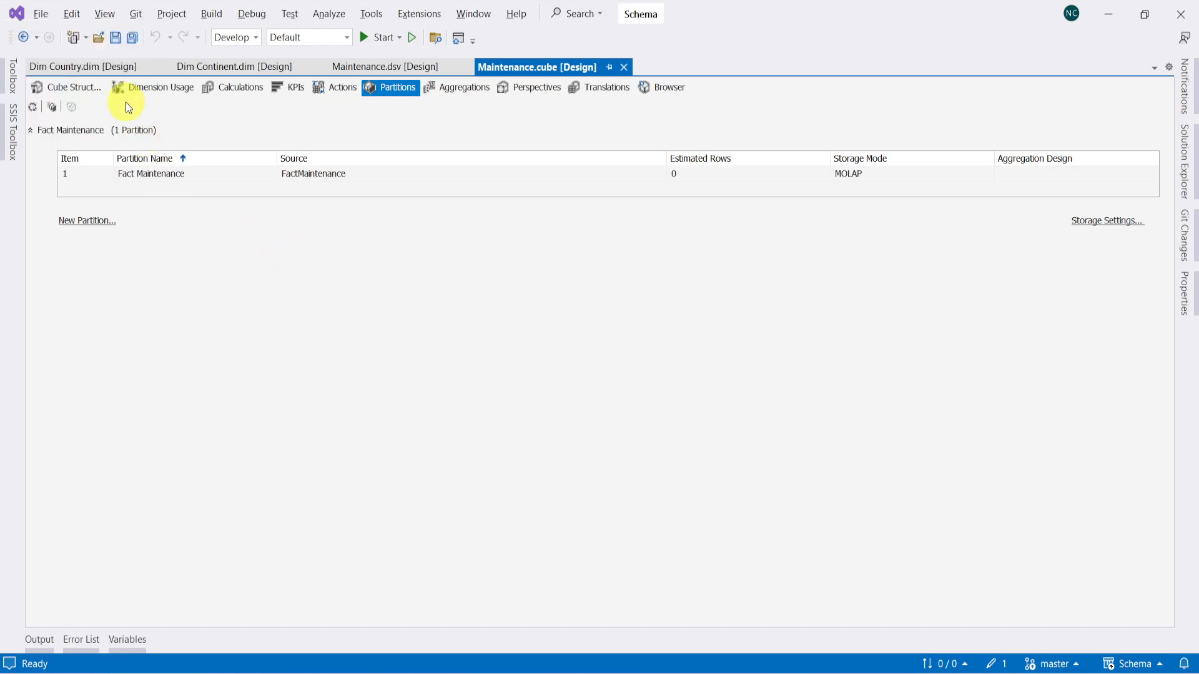
left_click(75, 89)
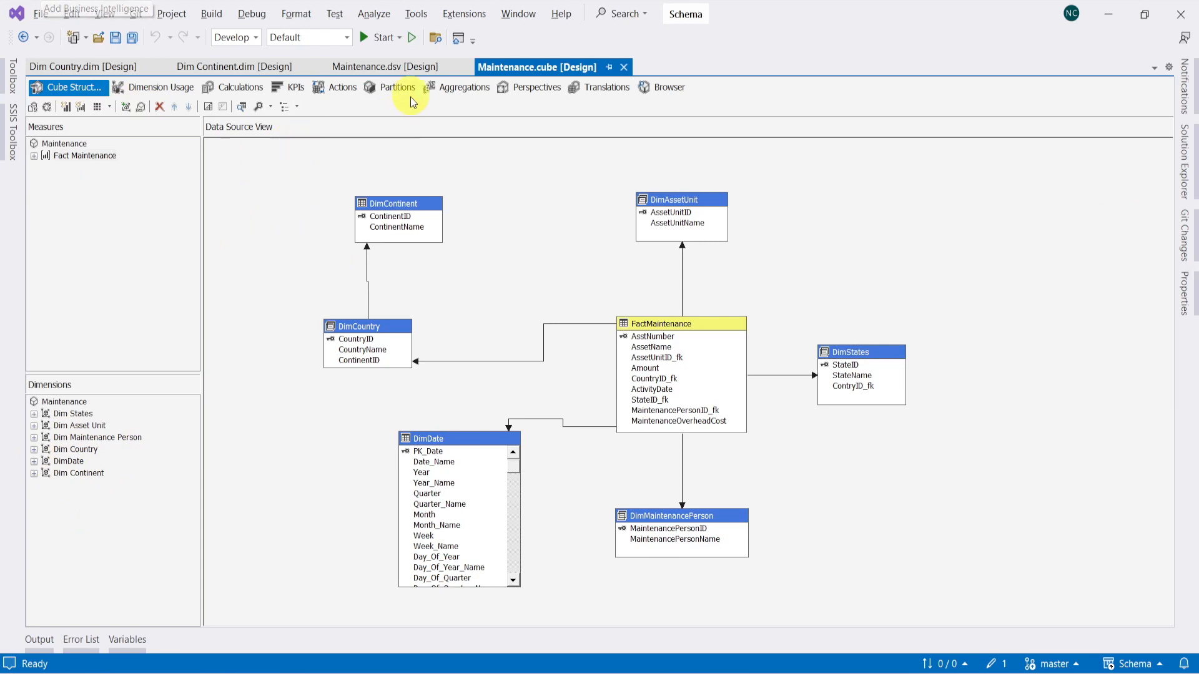
left_click(385, 89)
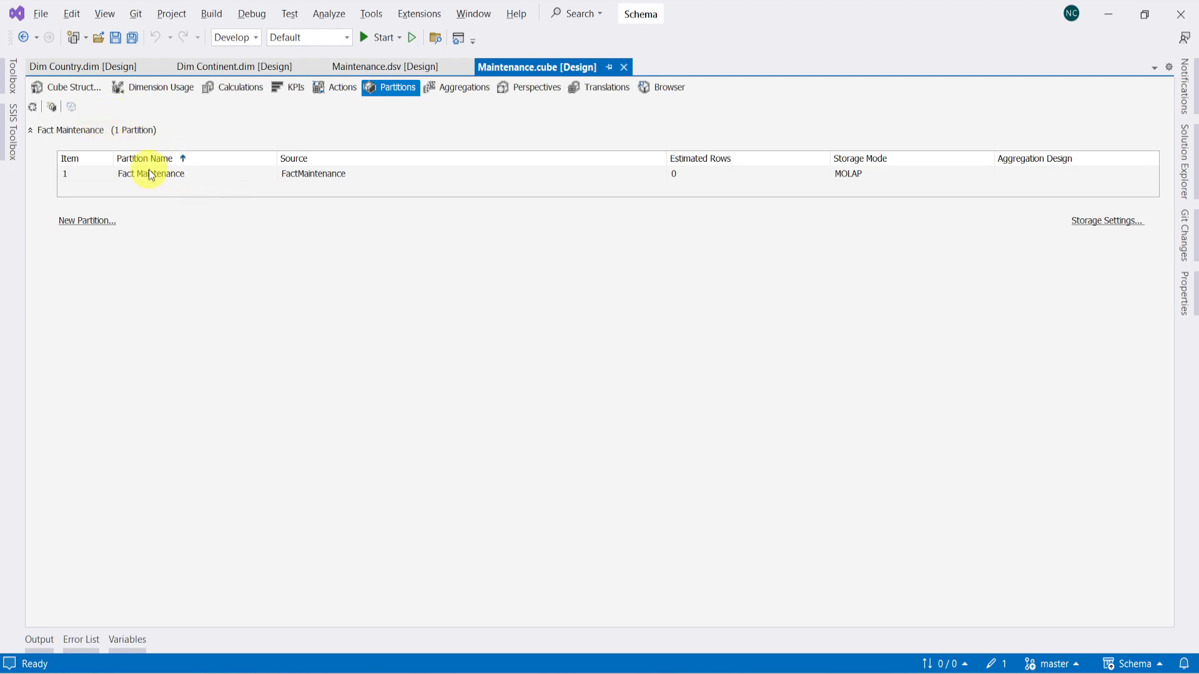
Delete the existing Fact Maintenance partition from the Maintenance cube
left_click(157, 173)
left_click(157, 173)
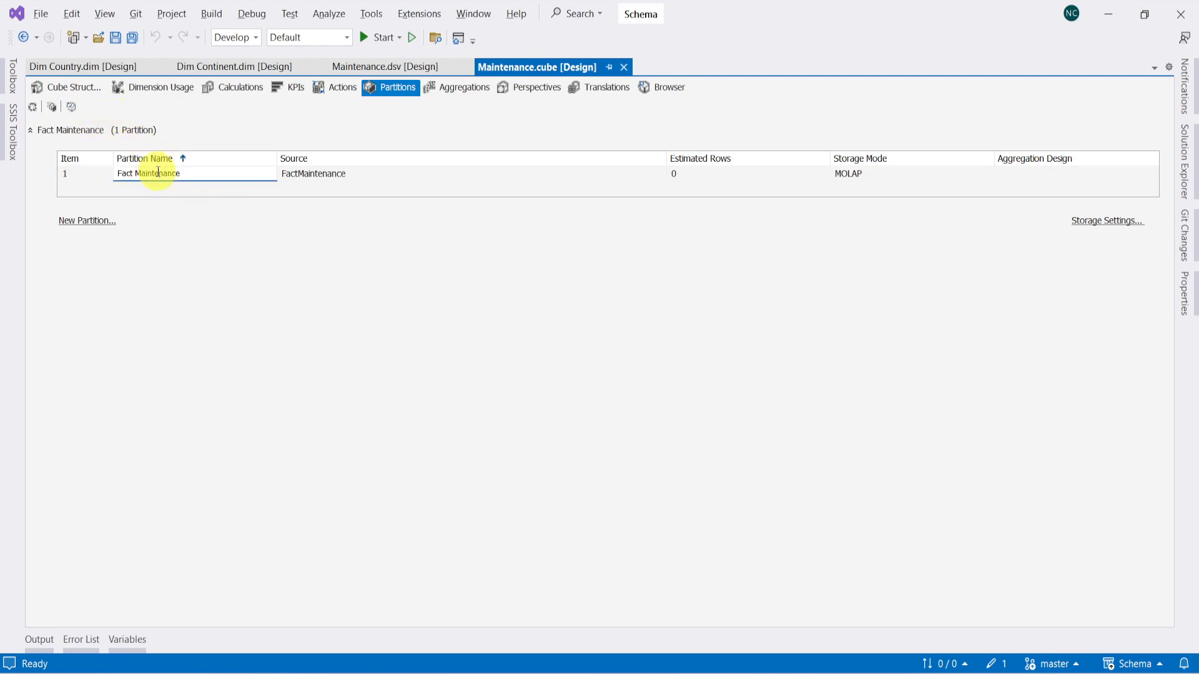
left_click(92, 174)
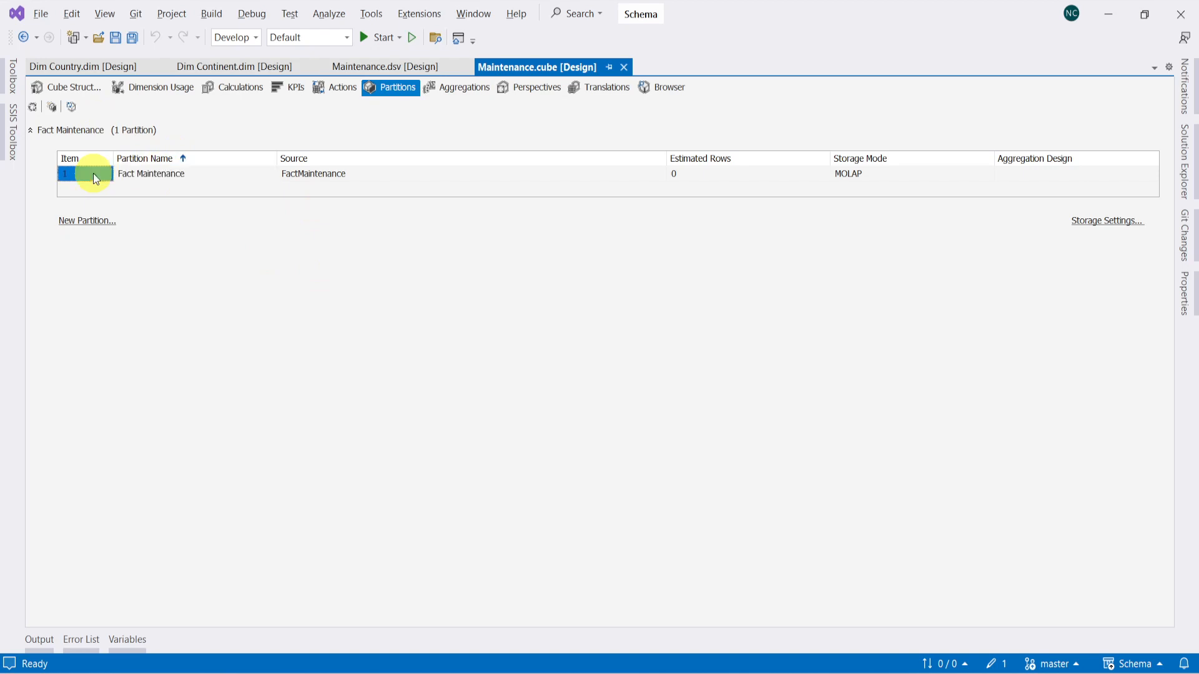
right_click(92, 174)
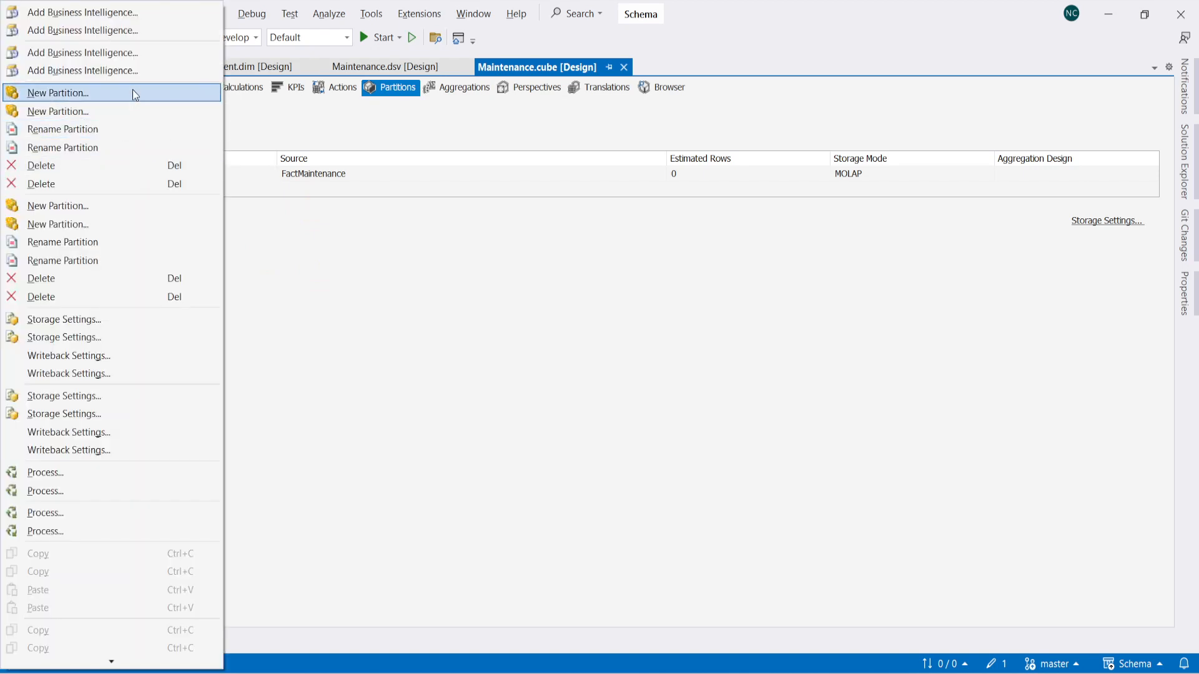
left_click(94, 166)
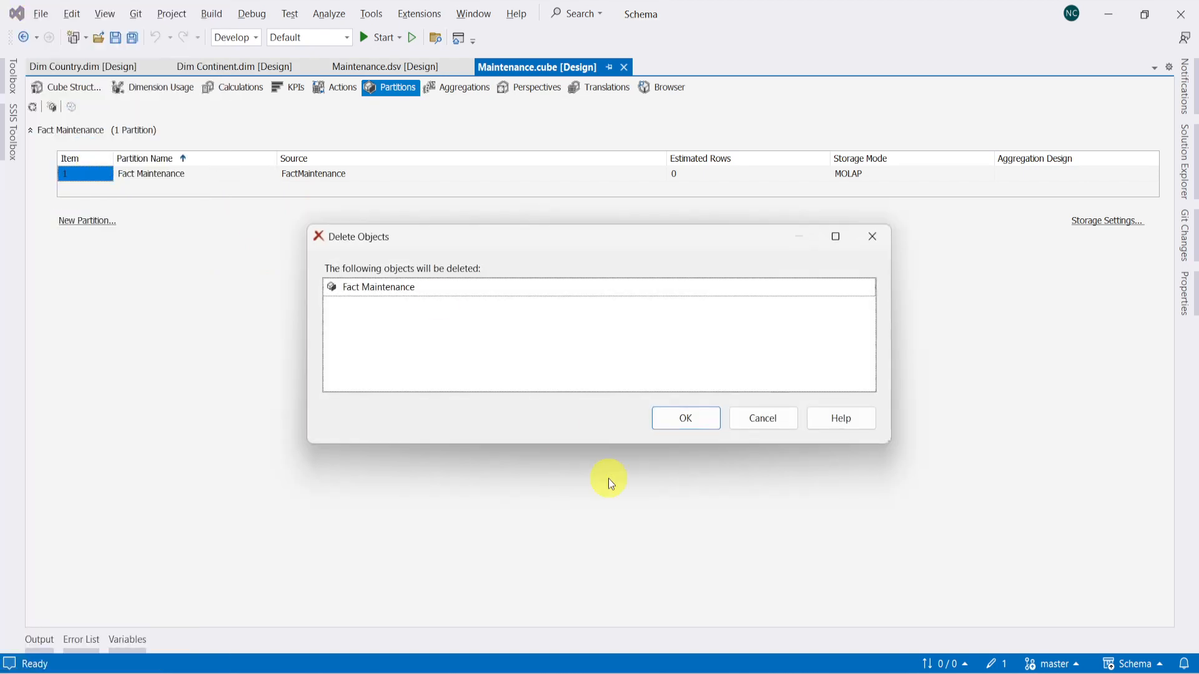
left_click(693, 422)
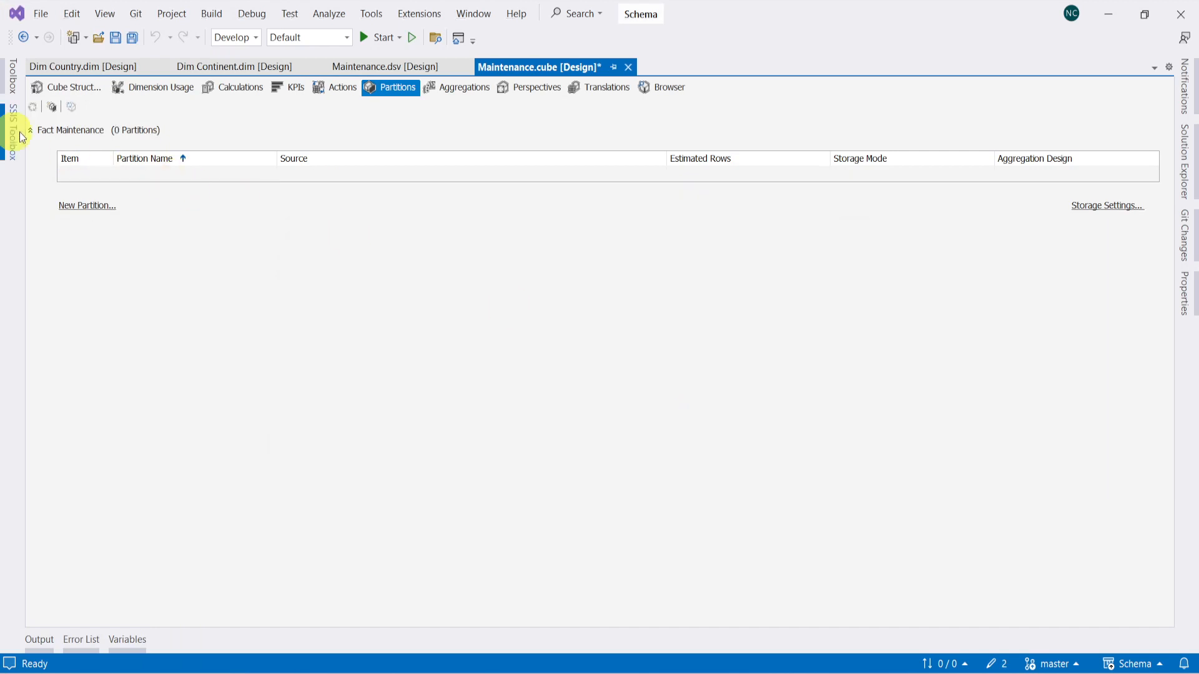
Check the cube structure, then begin a new Fact Maintenance partition using the FactMaintenance table from the Maintenance data source view
left_click(56, 88)
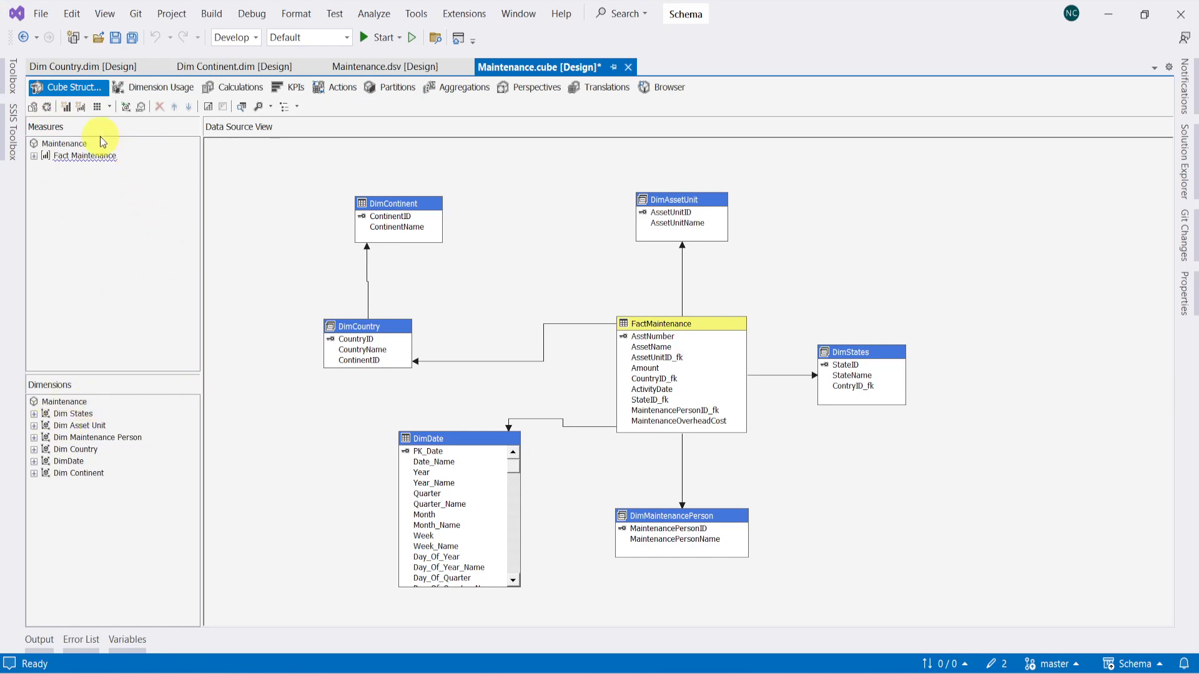
left_click(394, 89)
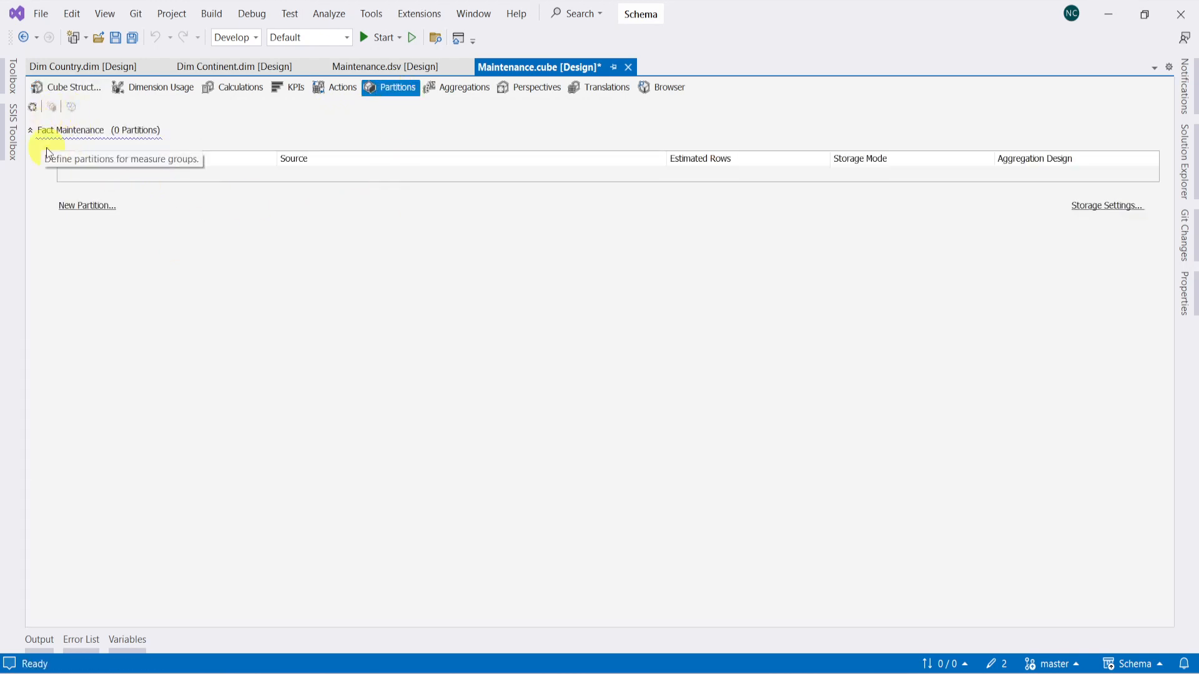
left_click(88, 206)
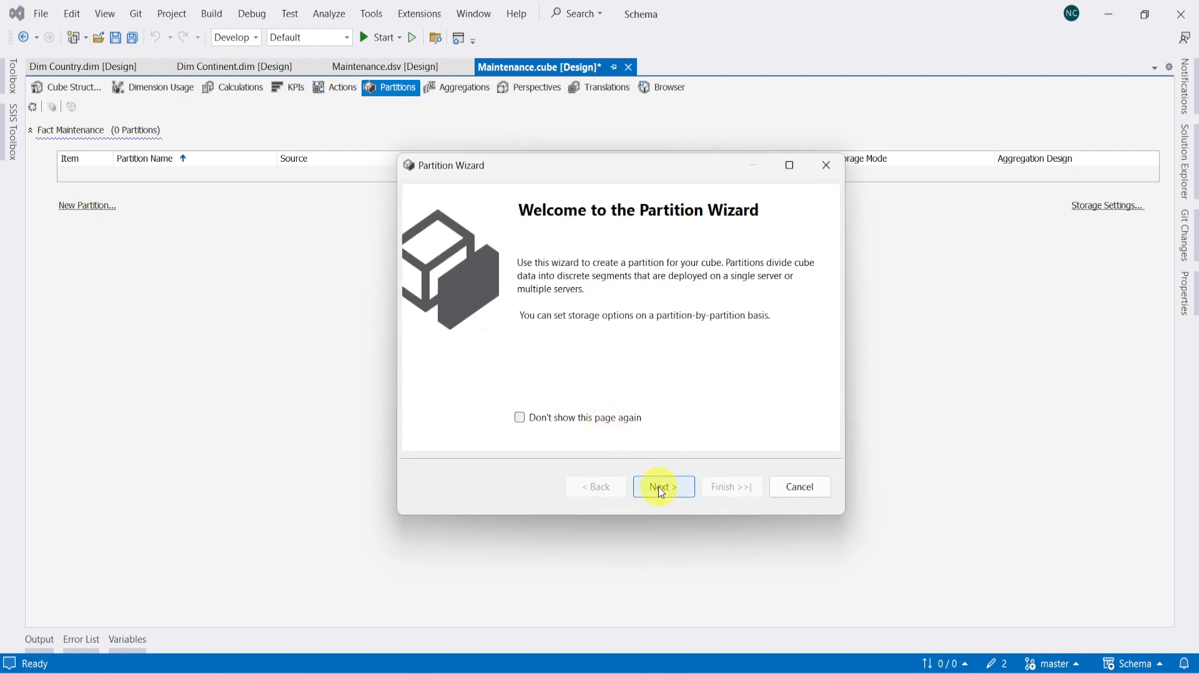
left_click(660, 490)
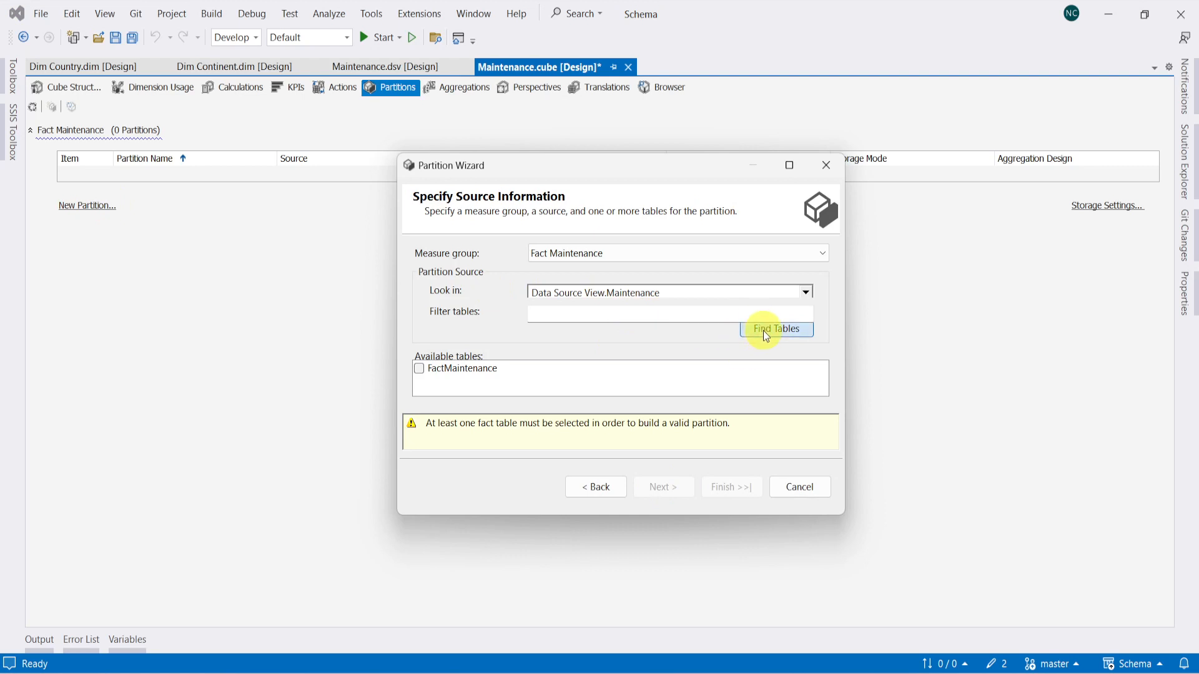
left_click(805, 293)
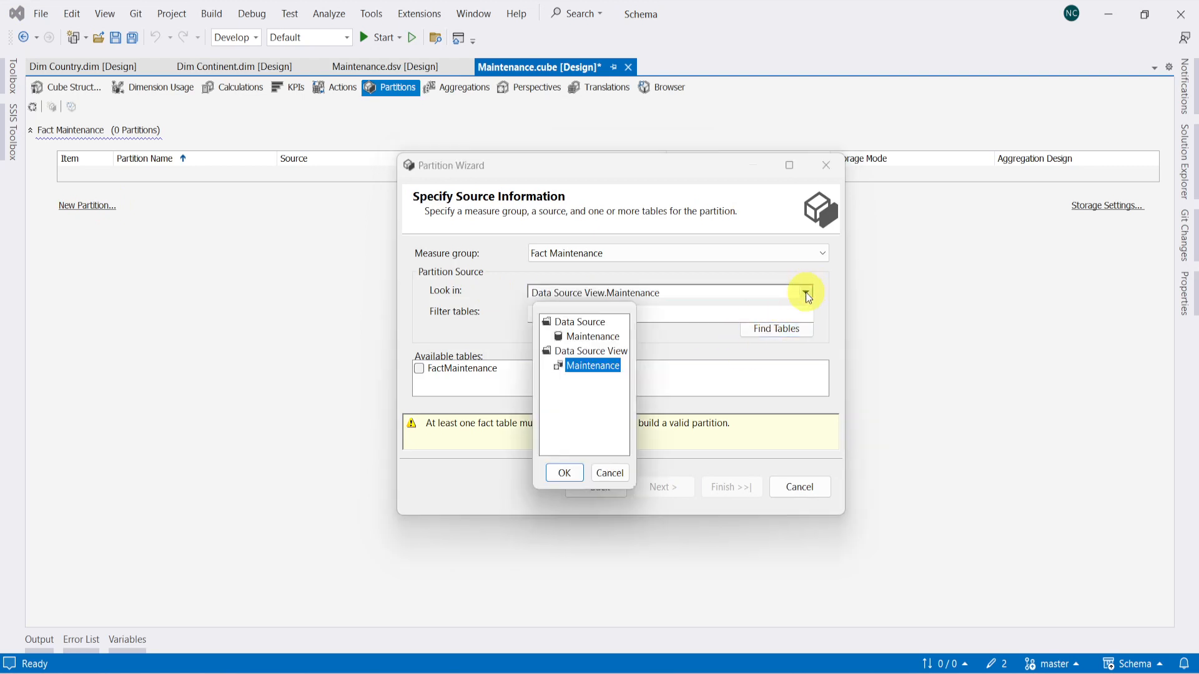
left_click(555, 475)
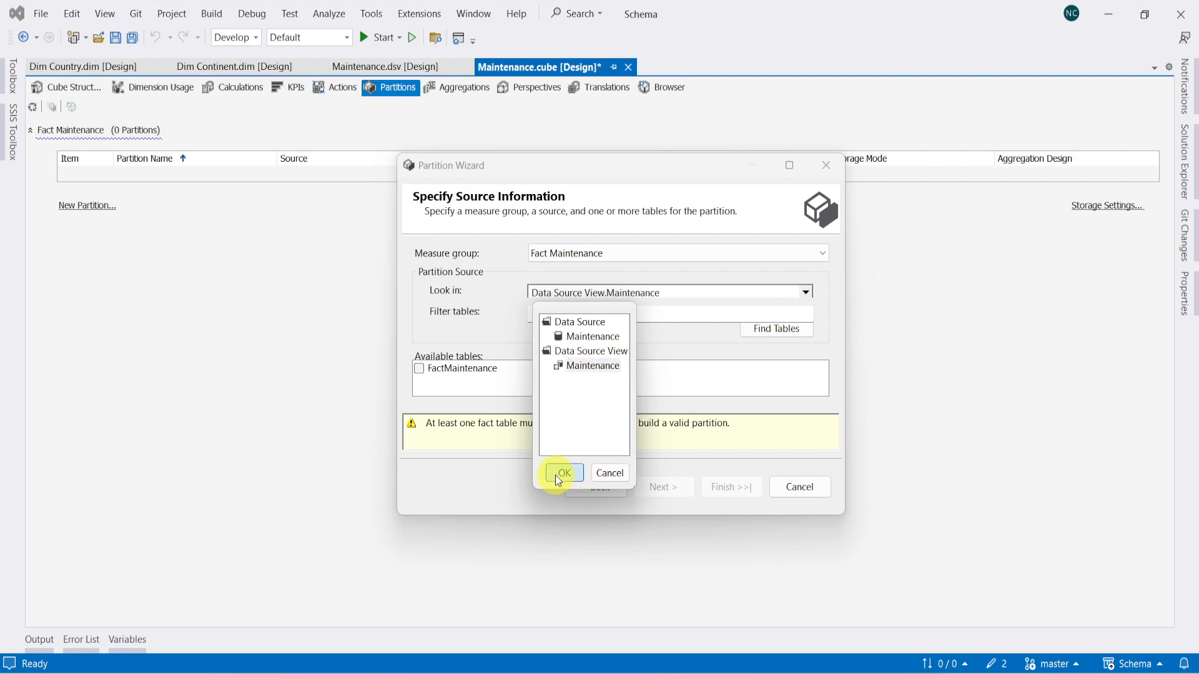
left_click(419, 369)
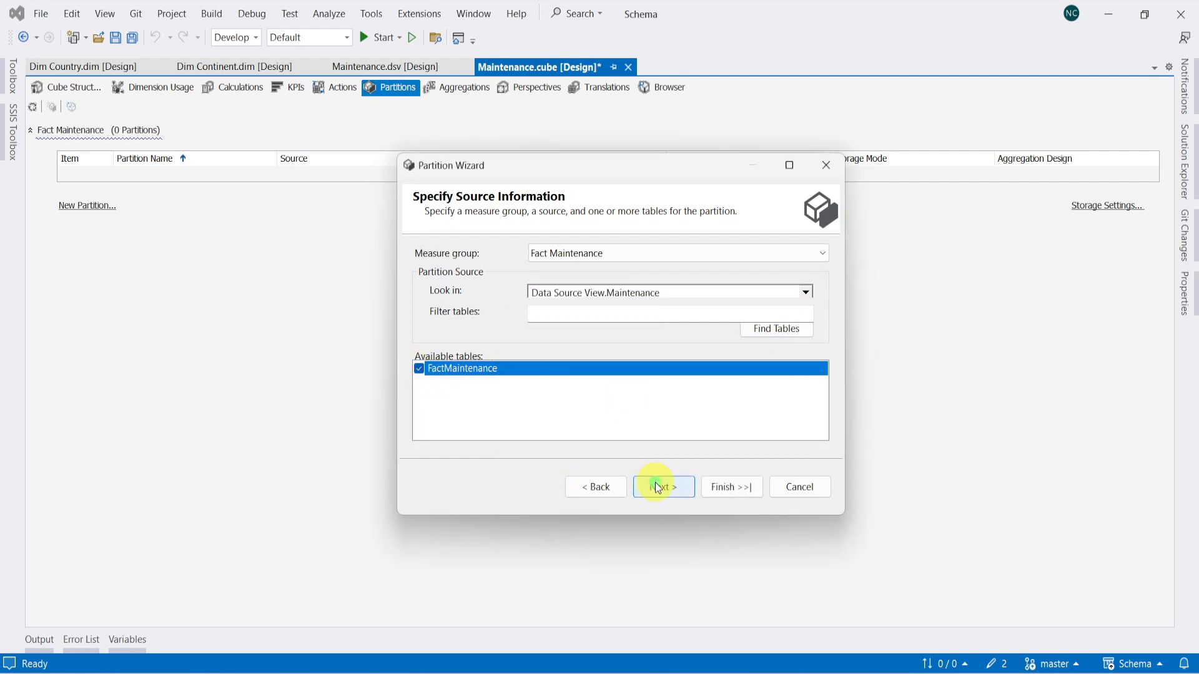
left_click(657, 488)
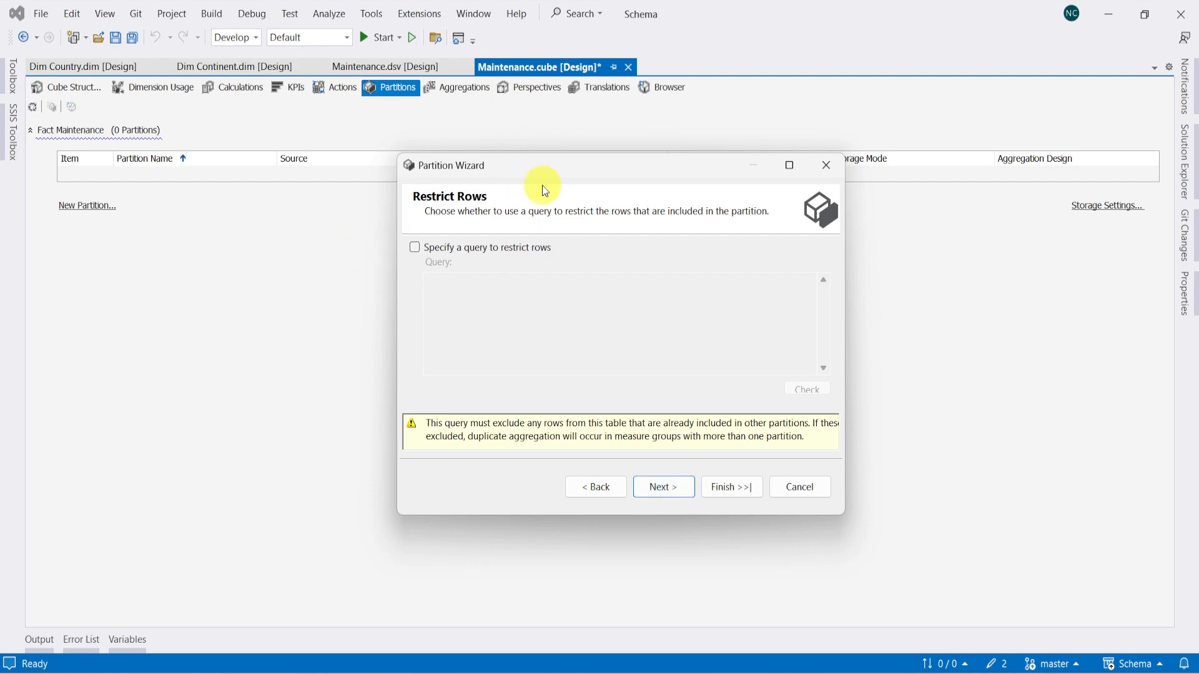
Create the Fact Maintenance partition with unrestricted rows, the current server instance and default storage location, and exit the Aggregation Design Wizard without designing aggregations
left_click(676, 493)
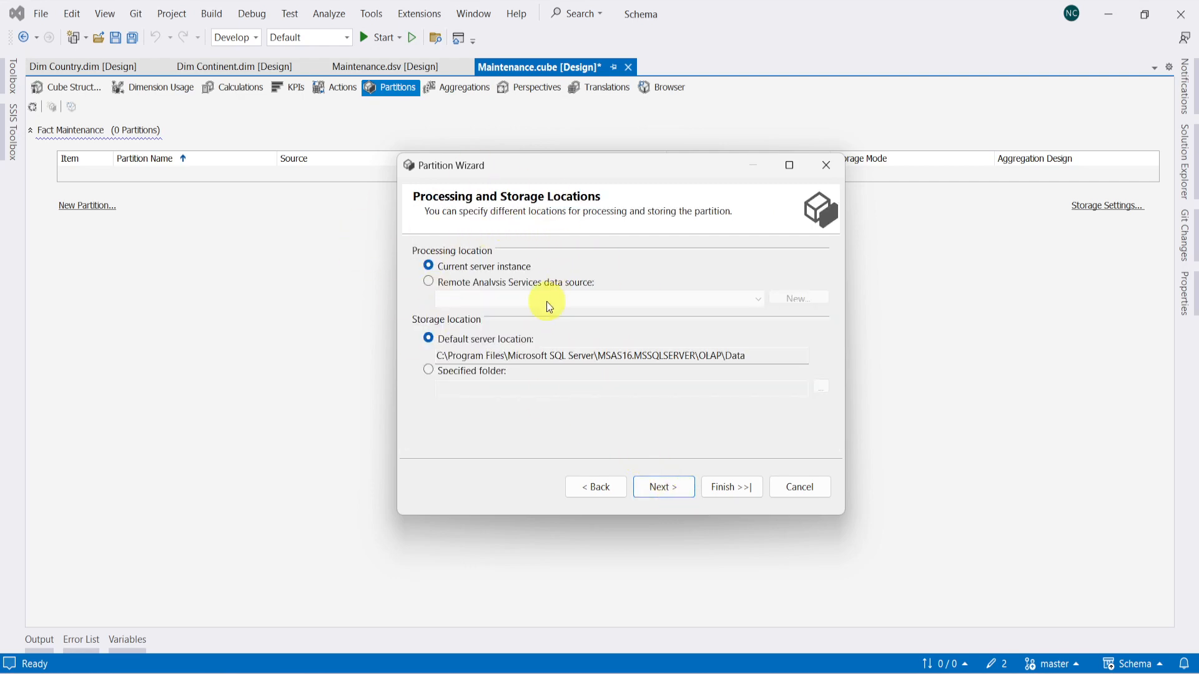
left_click(675, 483)
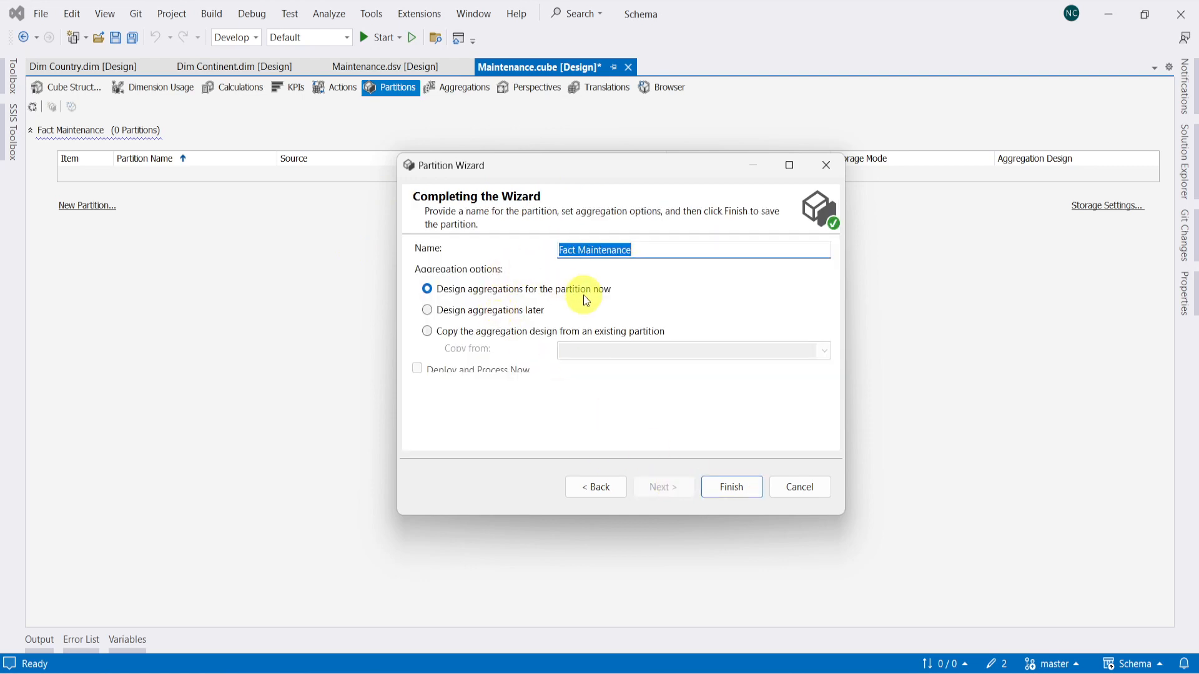
left_click(727, 488)
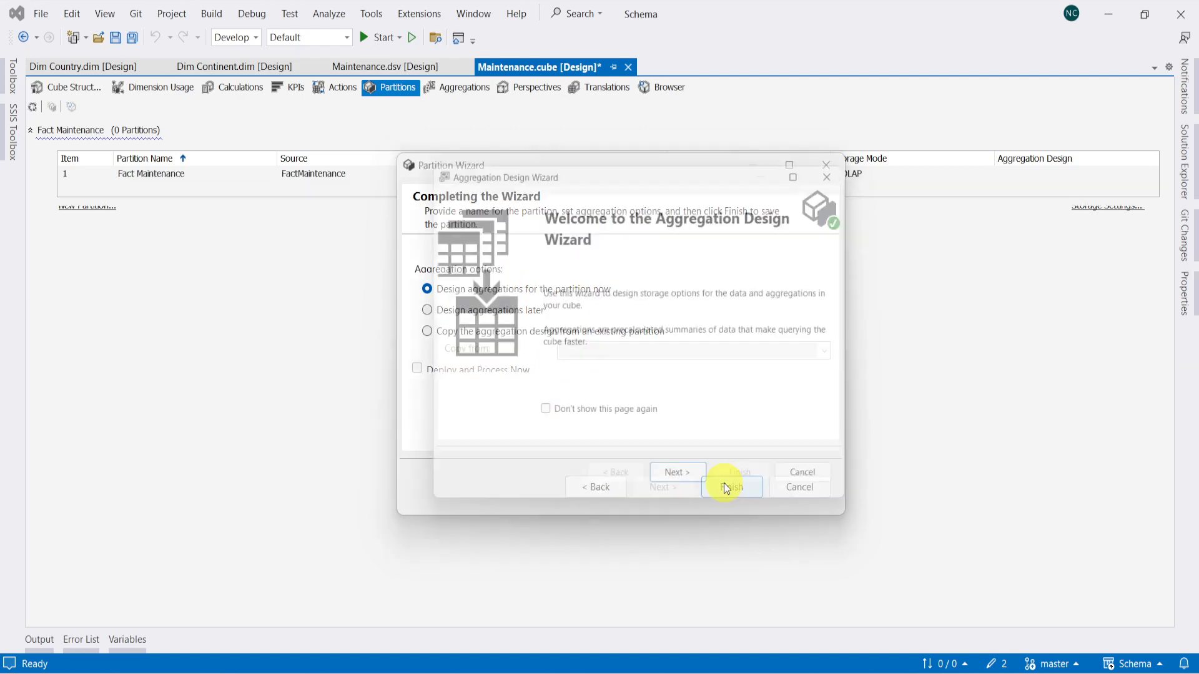
left_click(682, 486)
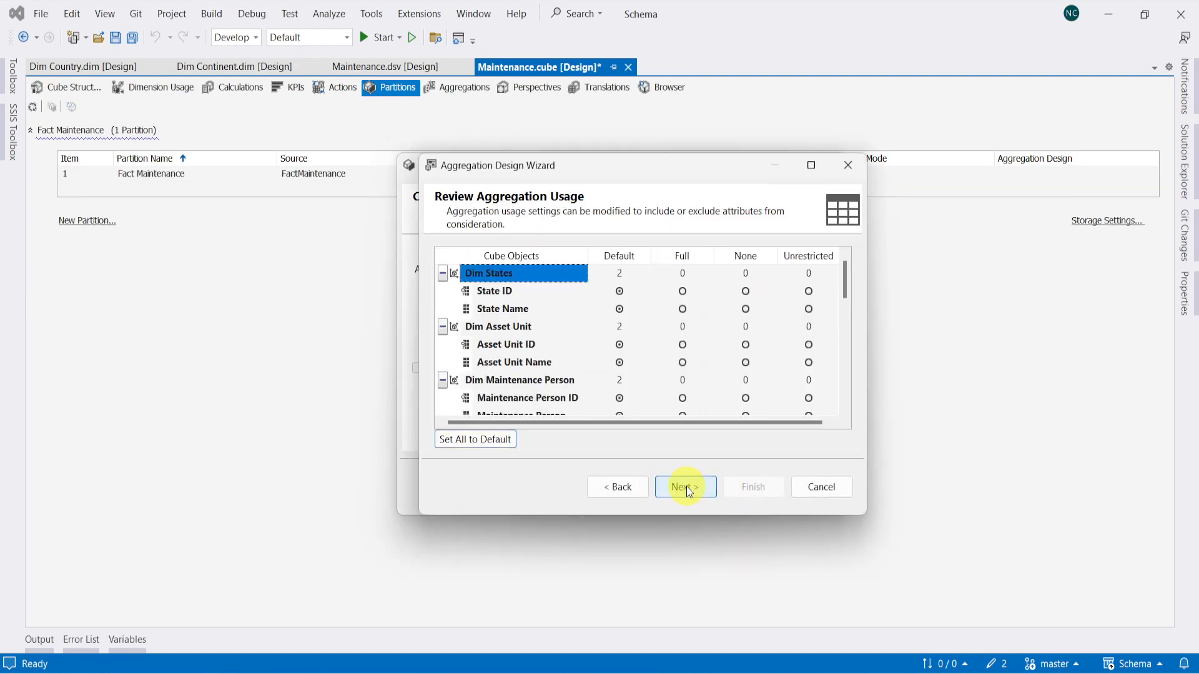
left_click(627, 487)
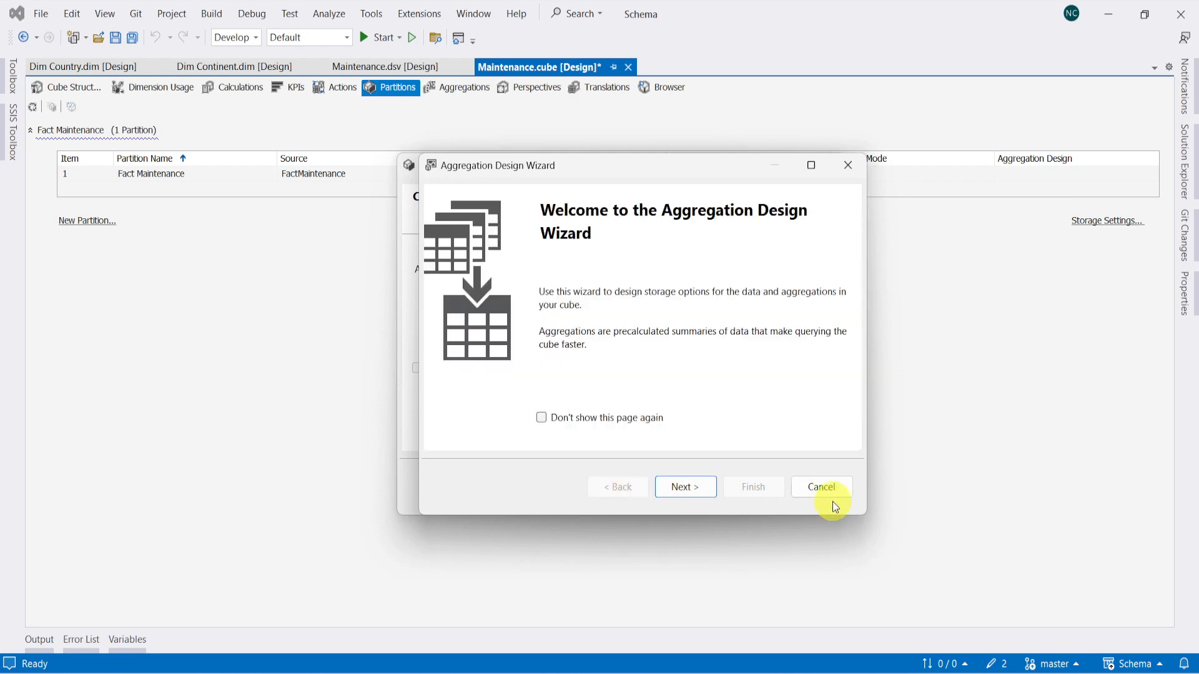
left_click(810, 486)
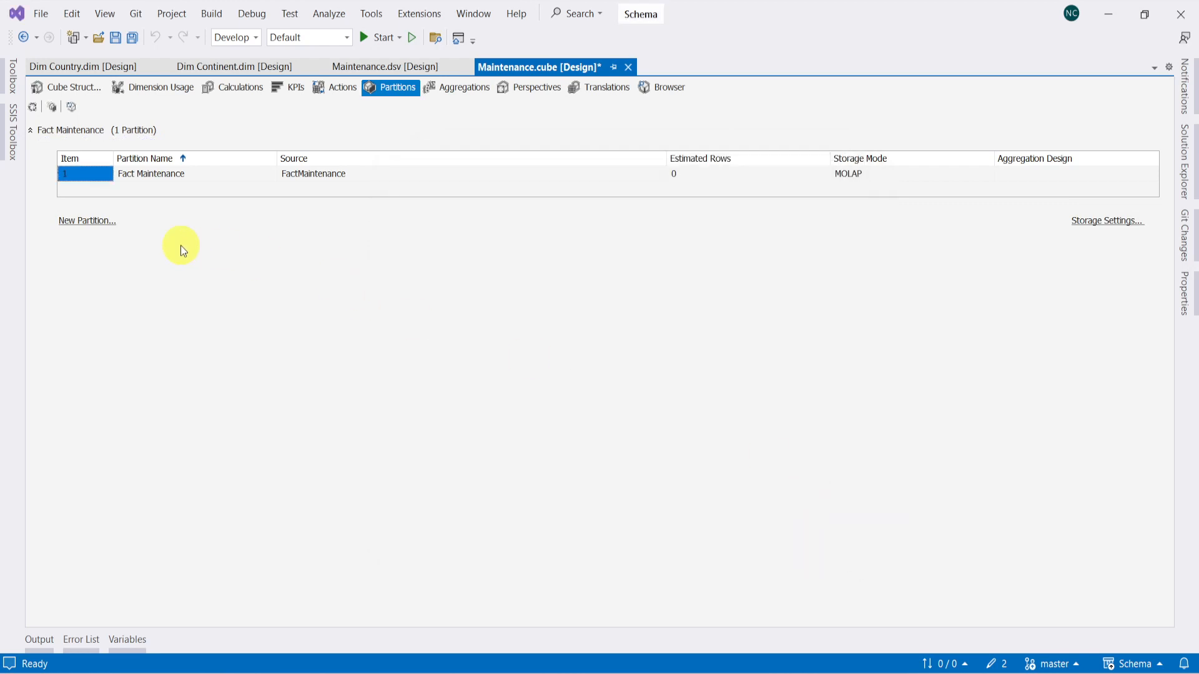
View the commands available for the Fact Maintenance partition and return to the cube structure
right_click(76, 172)
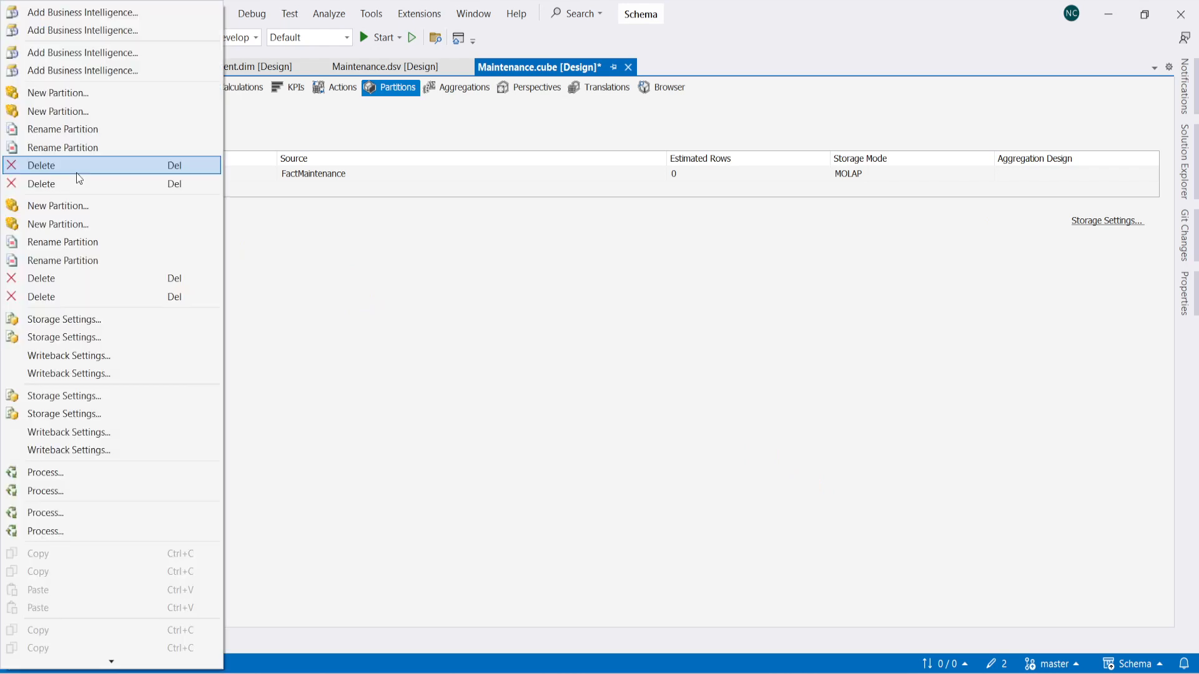
left_click(351, 244)
left_click(70, 89)
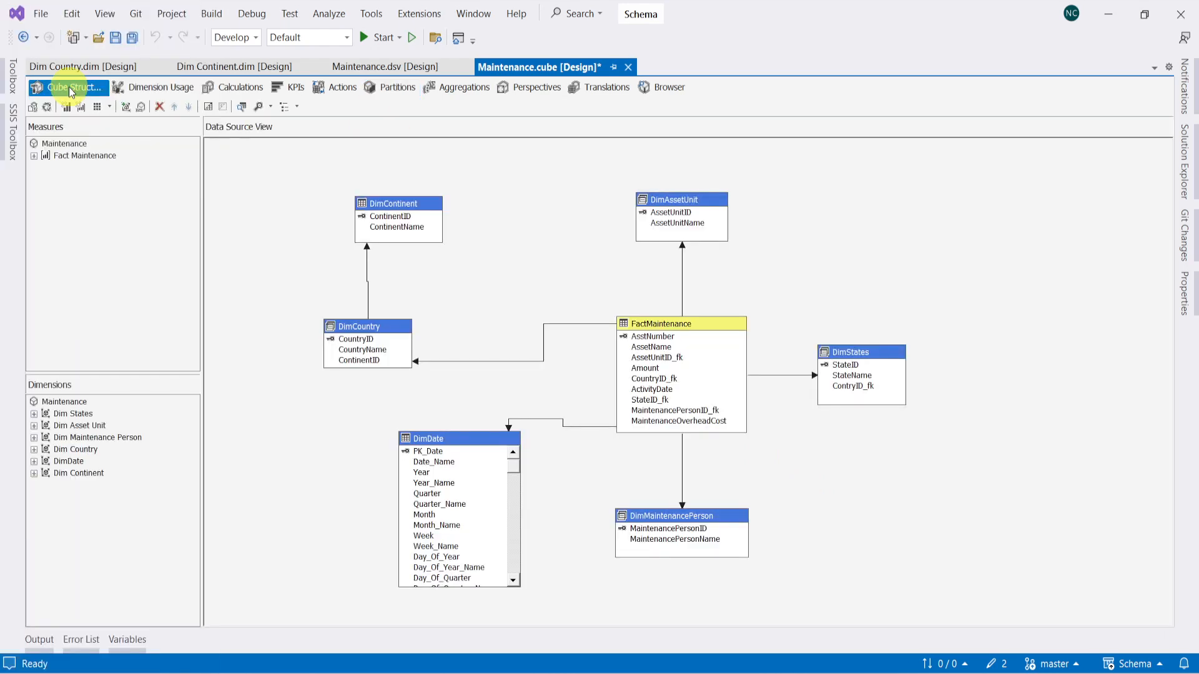
Build and deploy the project over the SsasSchema1 database, and run Process Full on the Maintenance cube
left_click(34, 107)
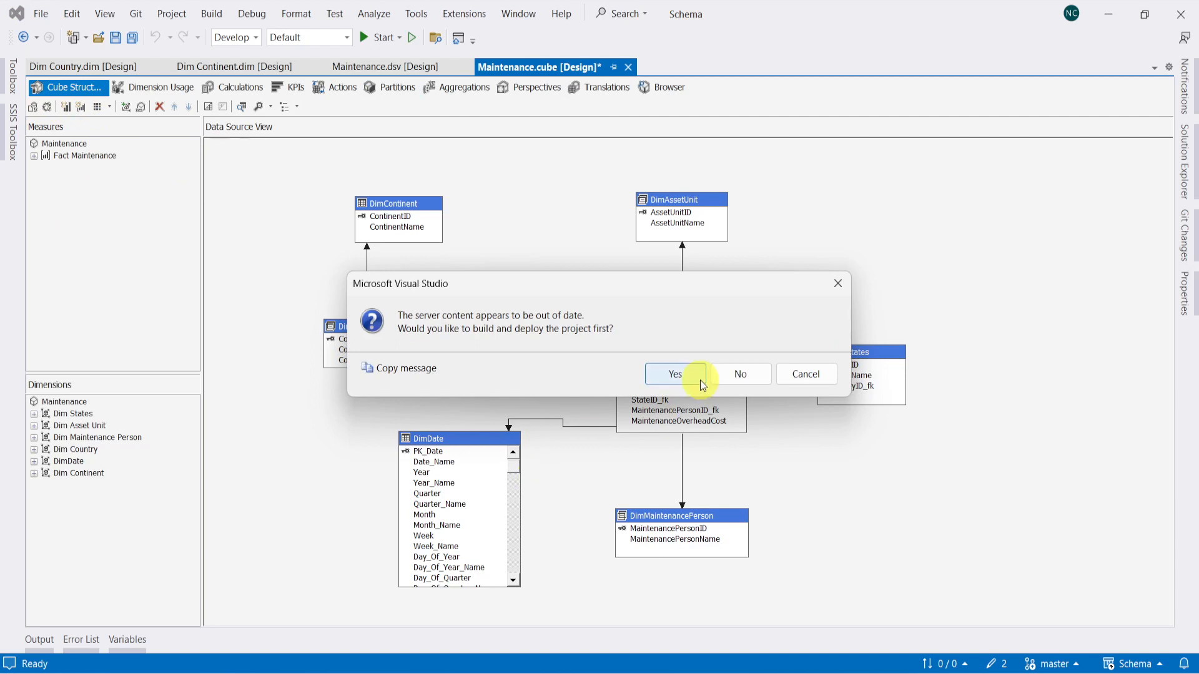
left_click(673, 375)
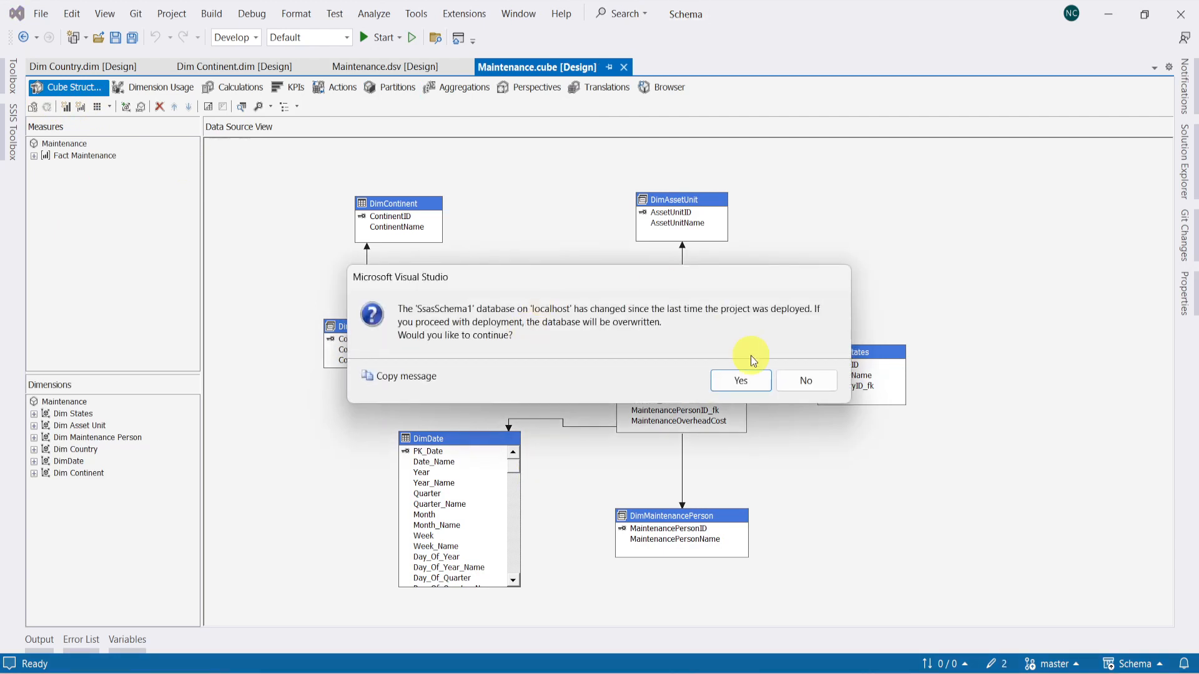
left_click(737, 381)
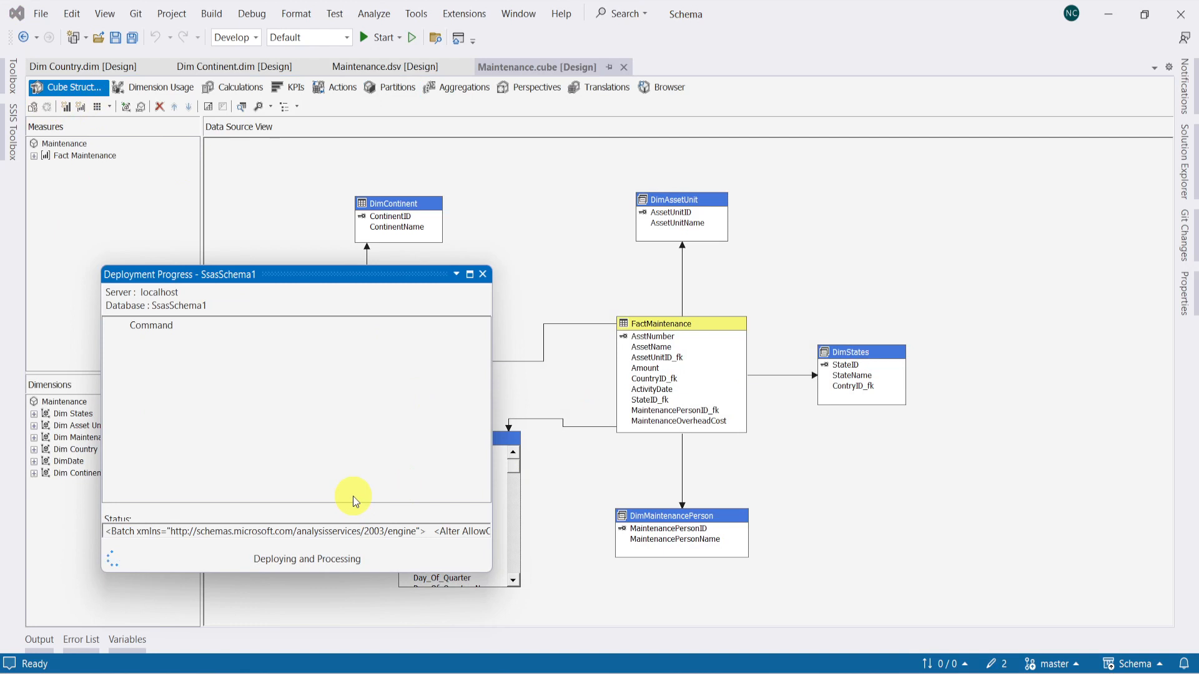
left_click(755, 663)
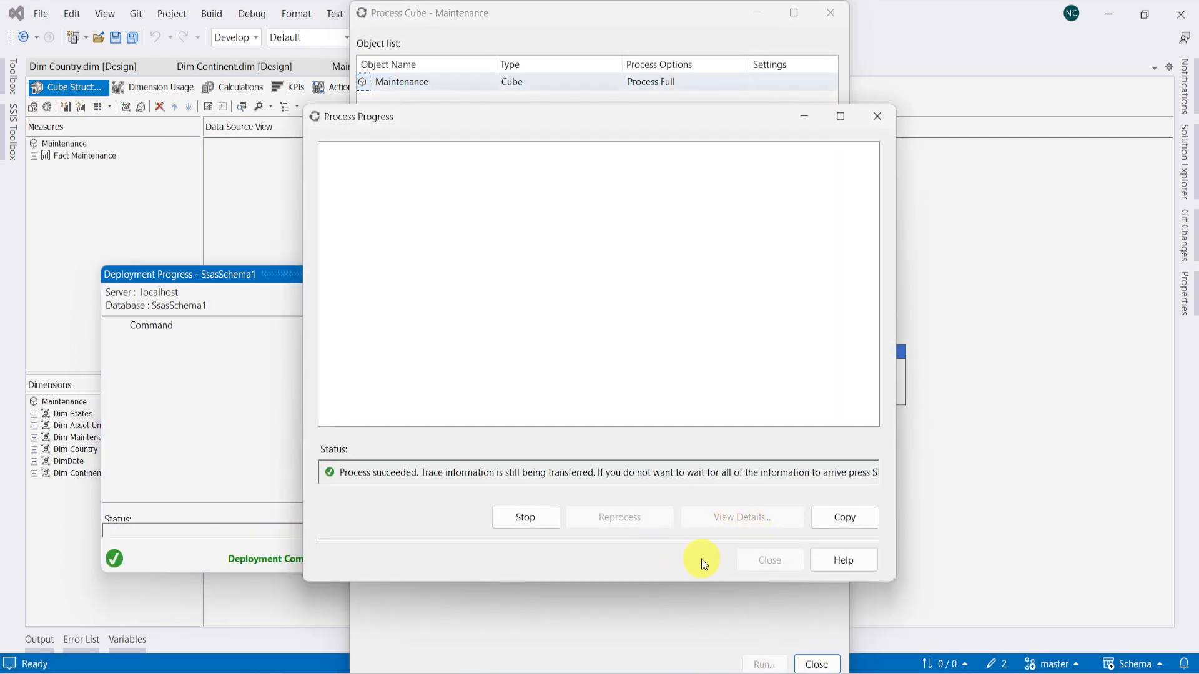
left_click(770, 559)
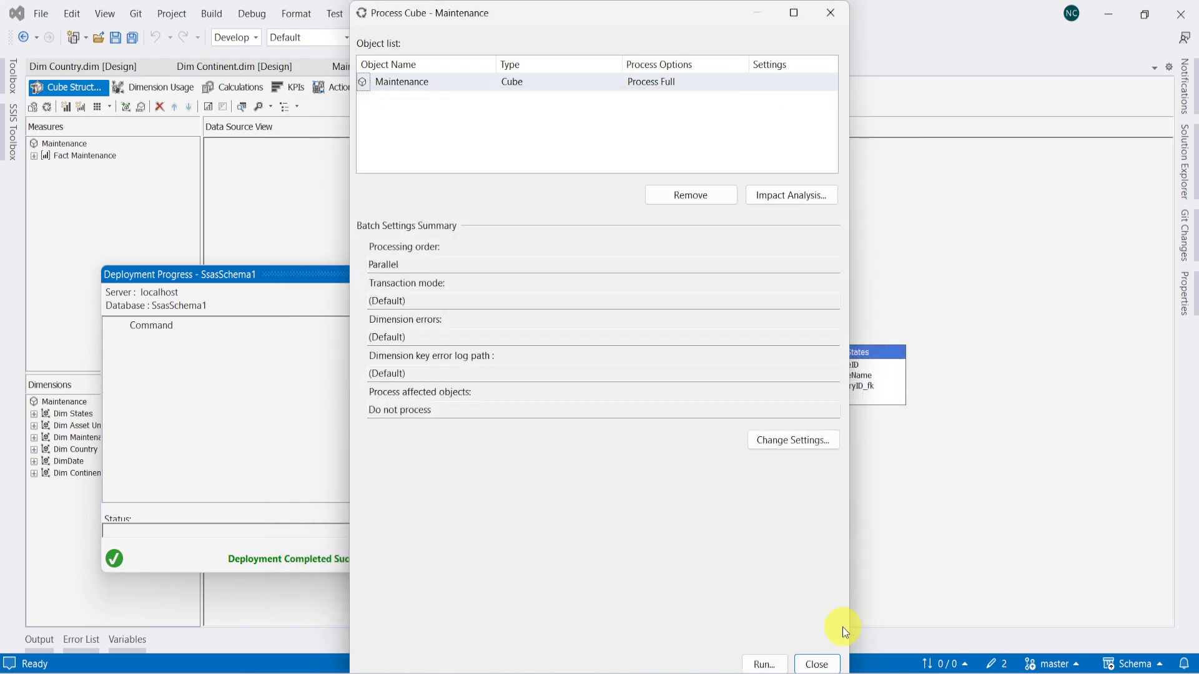
left_click(809, 665)
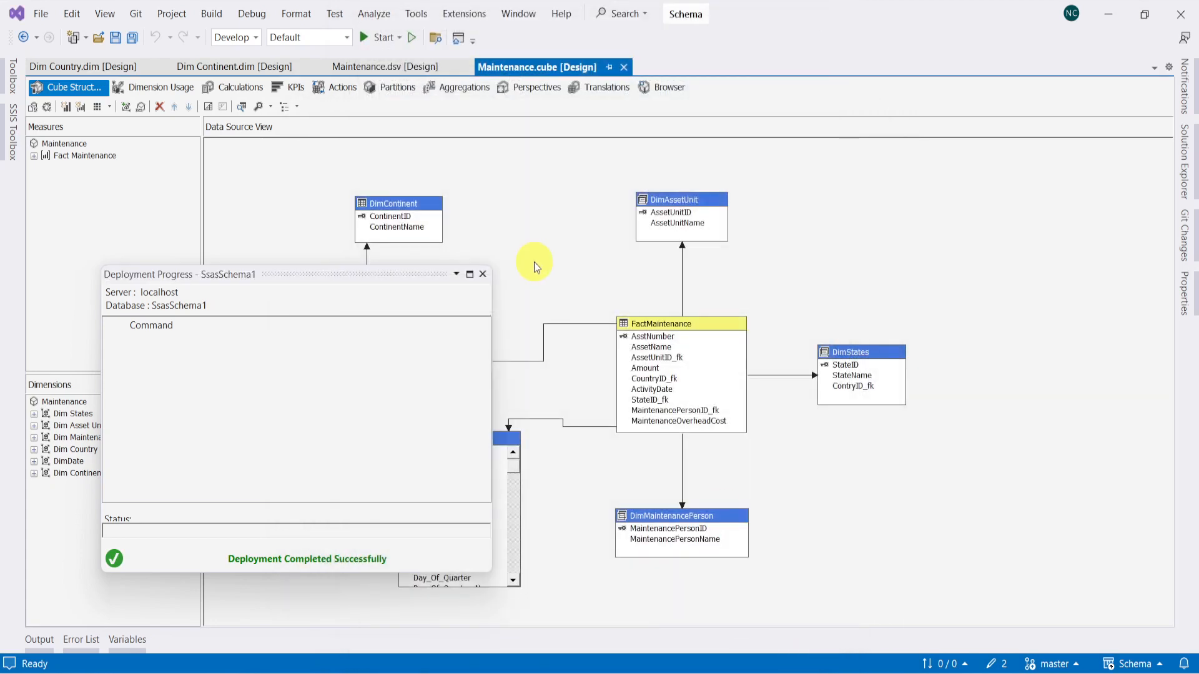
left_click(484, 276)
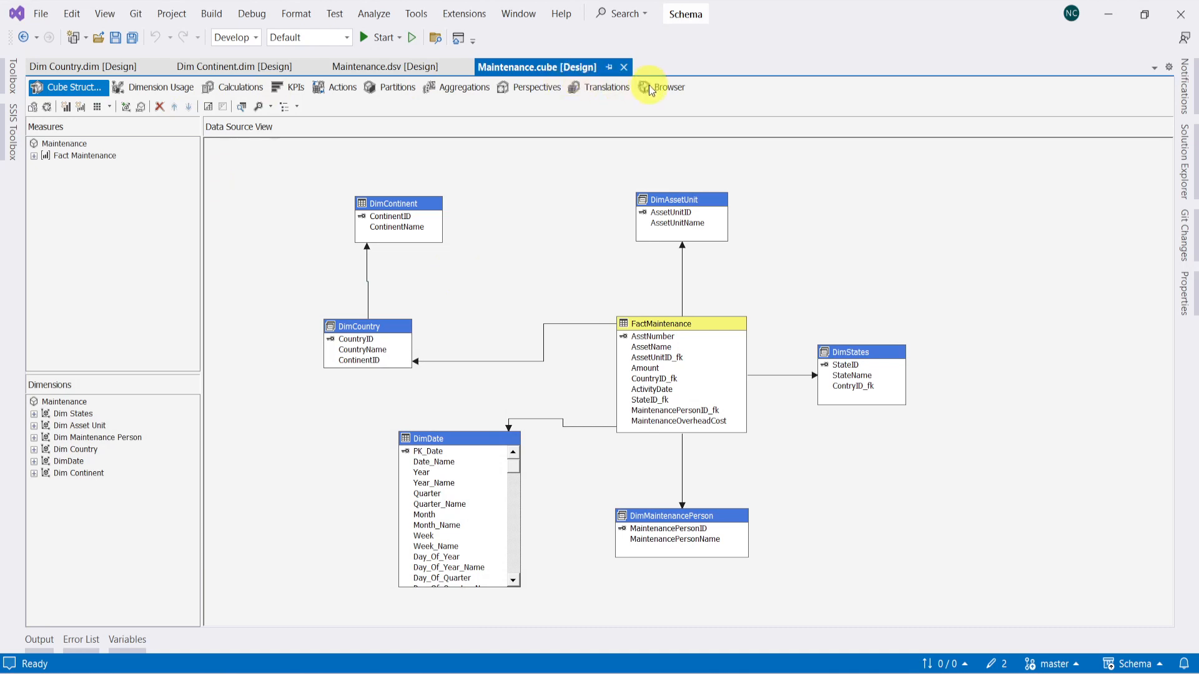
Try to query the Amount measure by Continent Name in the cube browser
left_click(650, 88)
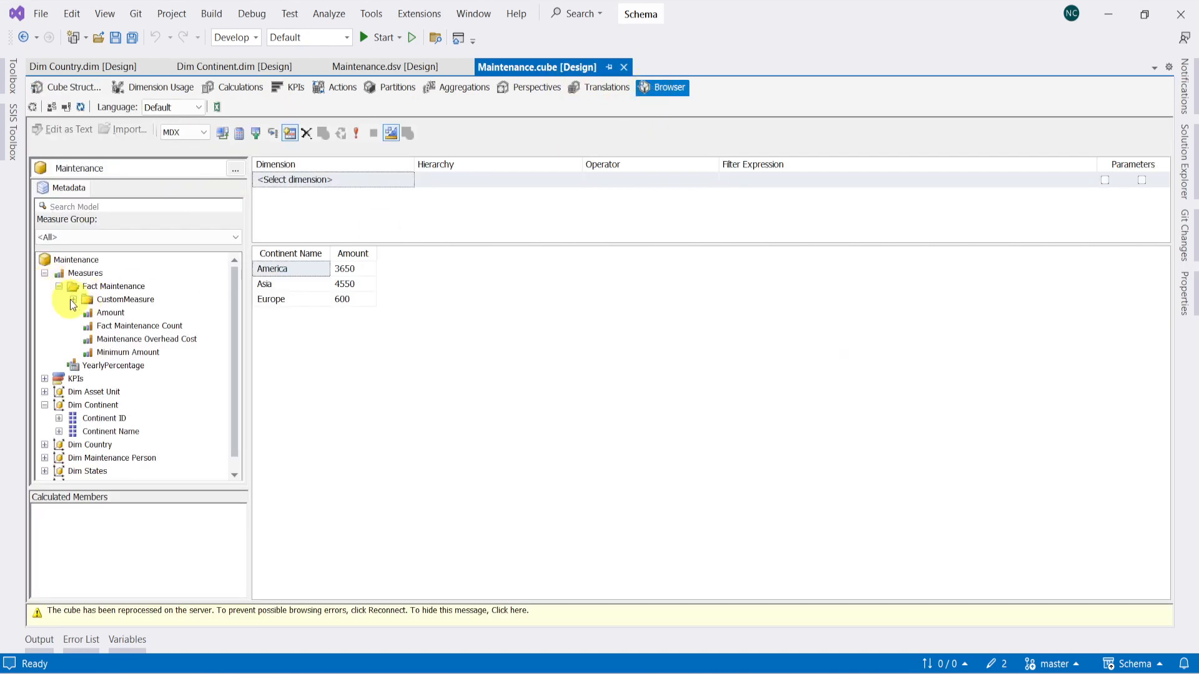
left_click_drag(97, 319, 410, 306)
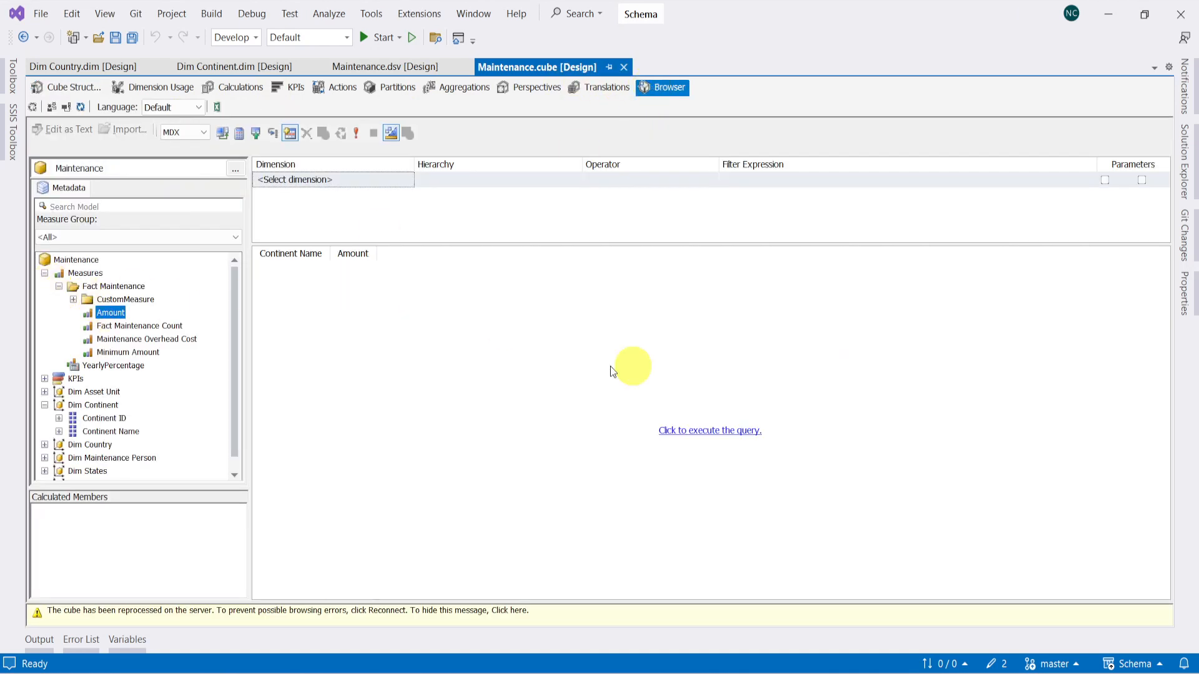
left_click(715, 432)
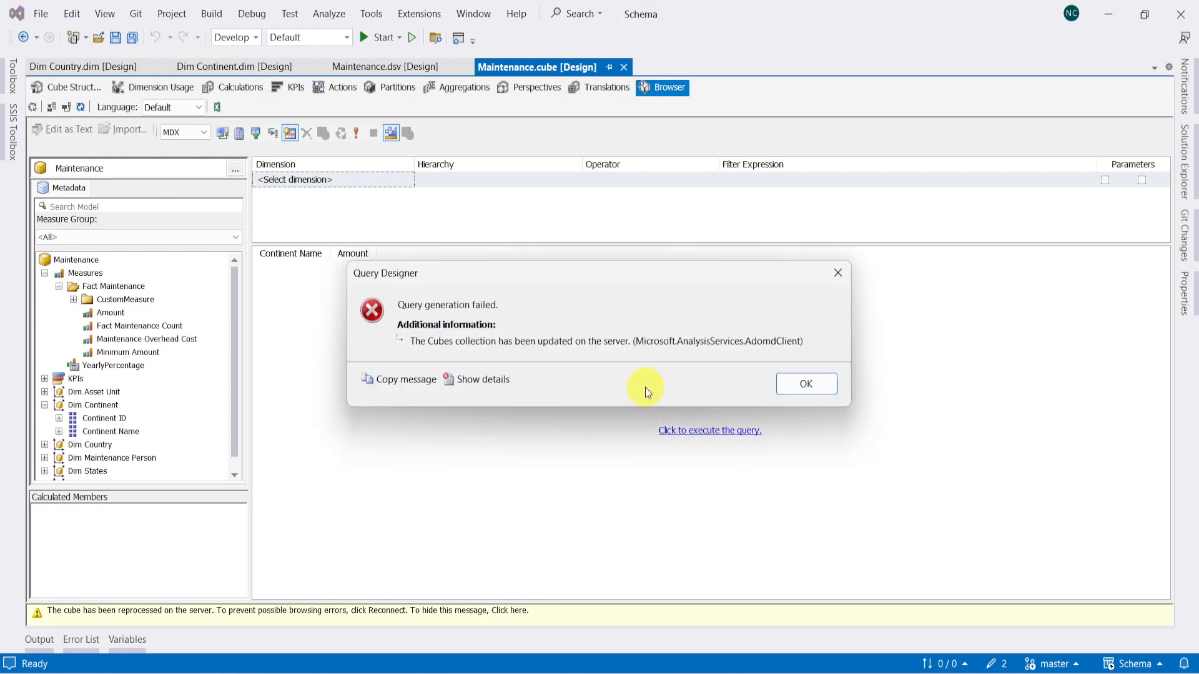
left_click(806, 384)
Delete the Fact Maintenance partition from the Maintenance cube
left_click(389, 90)
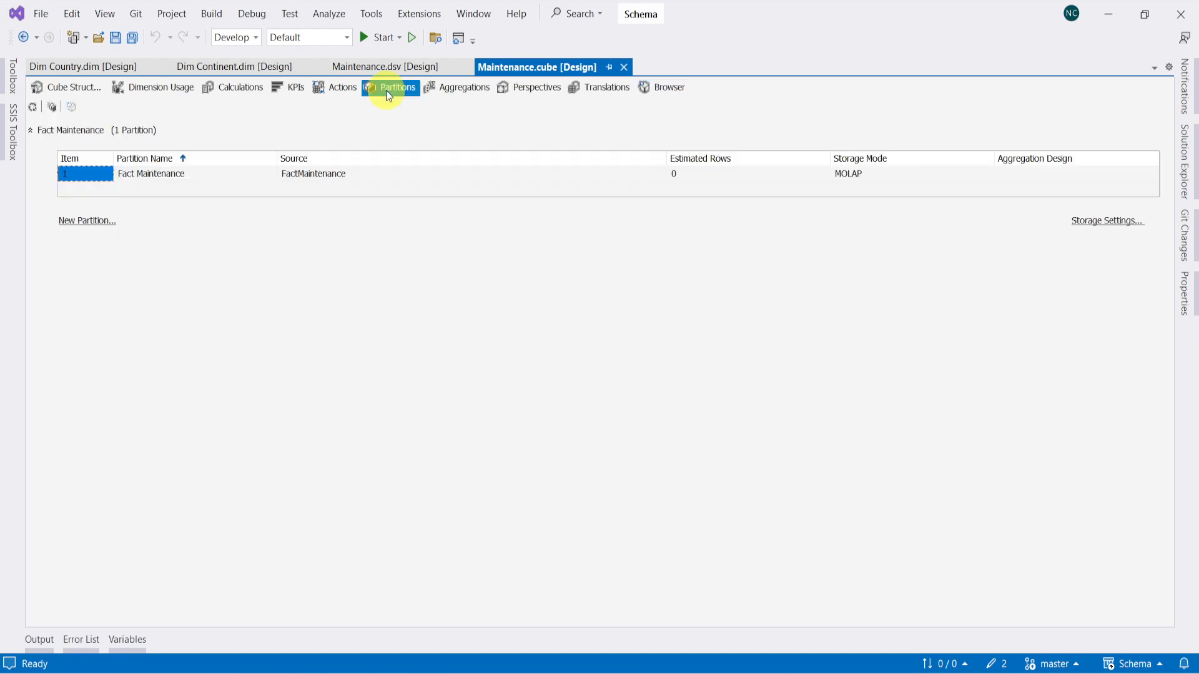
right_click(74, 170)
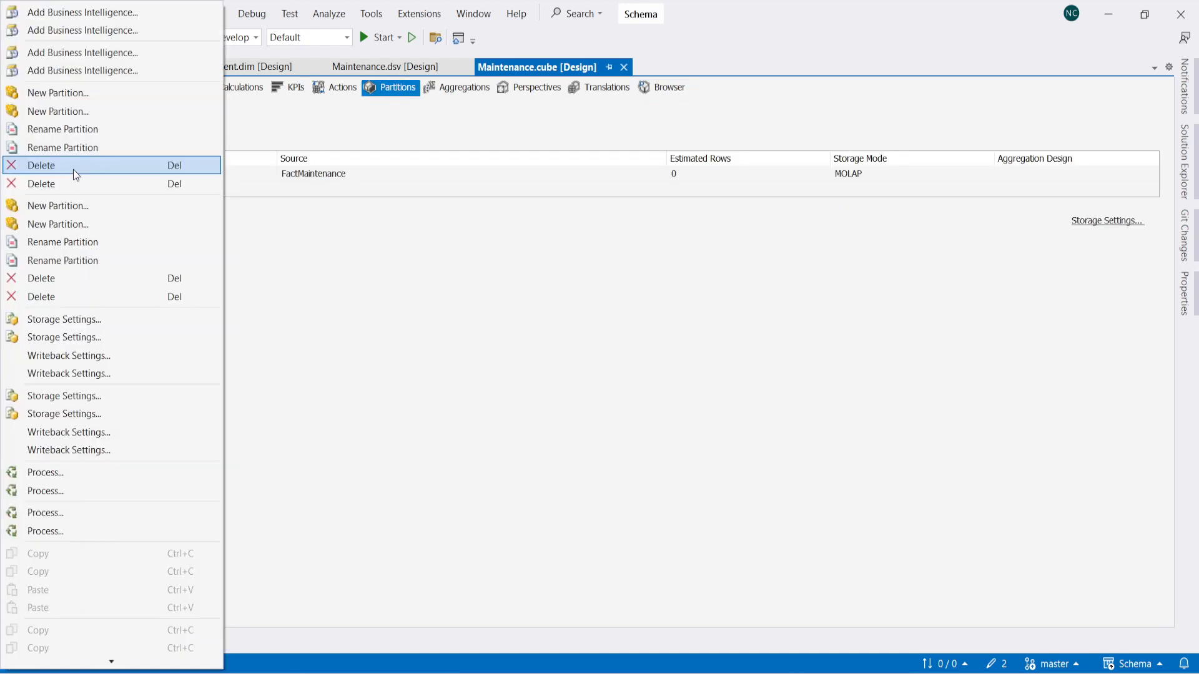
left_click(69, 166)
left_click(683, 421)
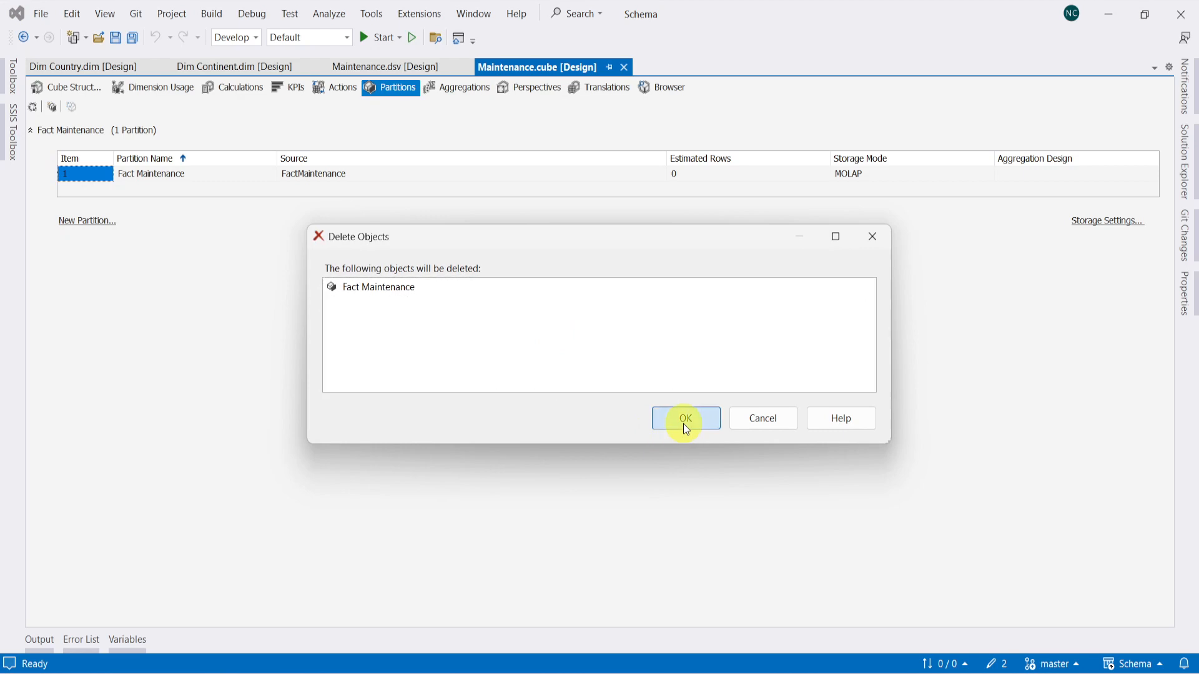
Create a Fact Maintenance partition from the FactMaintenance table with unrestricted rows, default storage and the "Design aggregations later" option
left_click(72, 204)
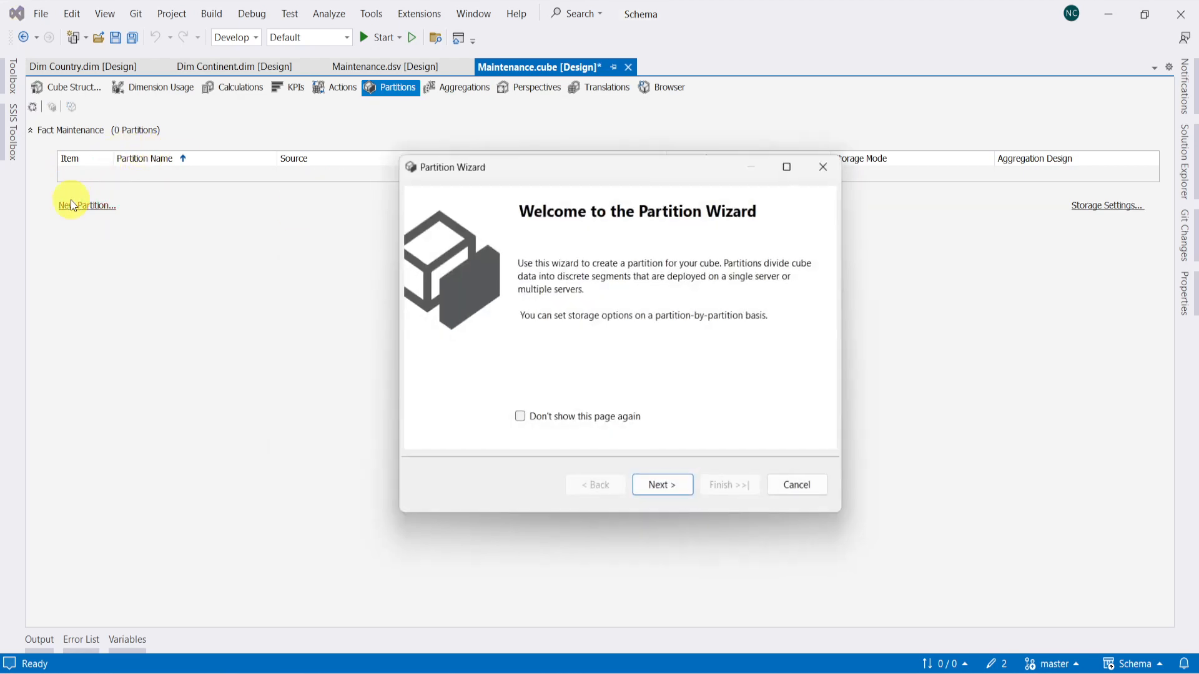
left_click(651, 486)
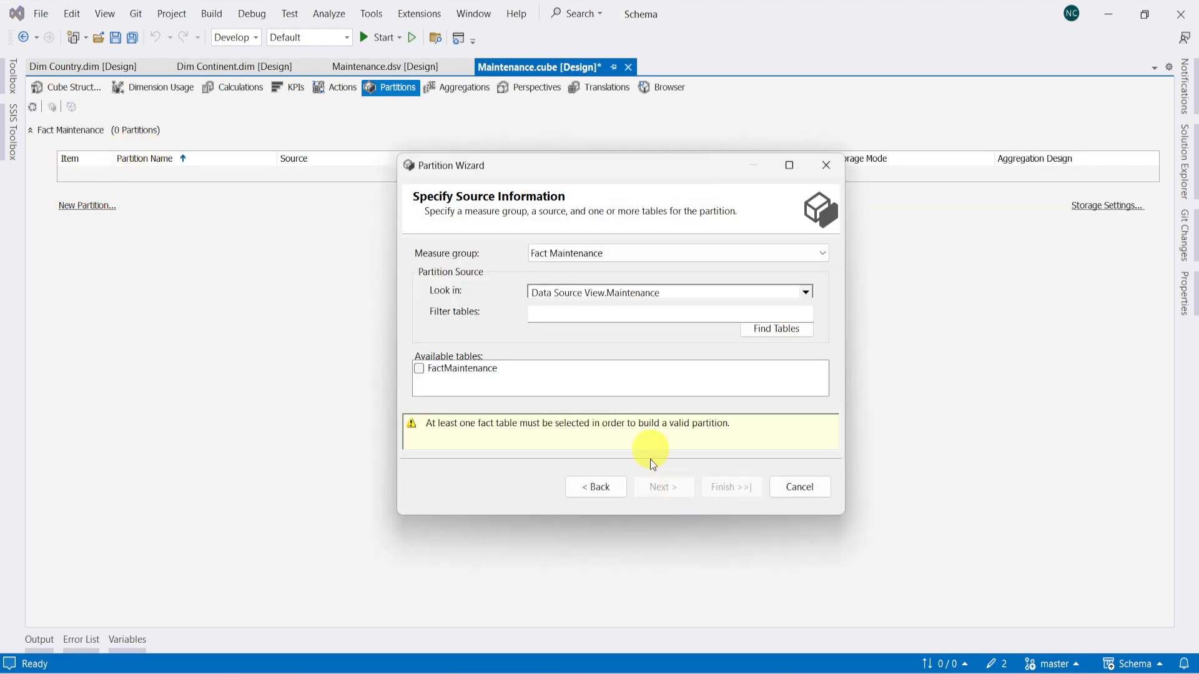
left_click(447, 367)
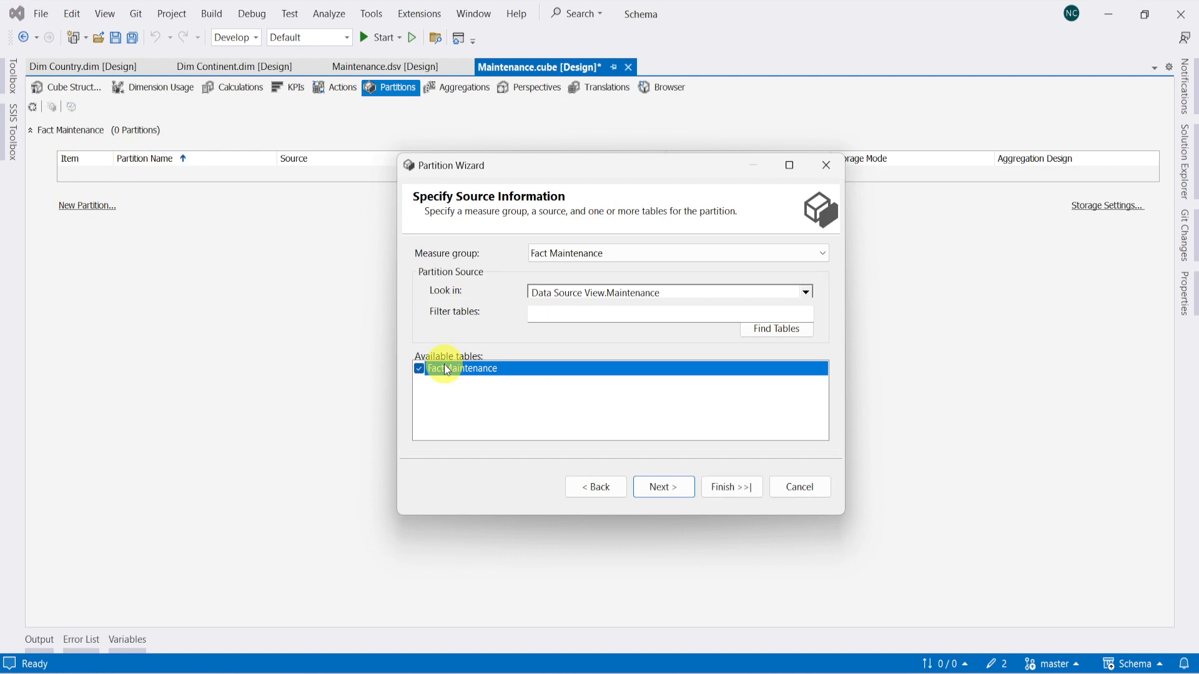
left_click(656, 487)
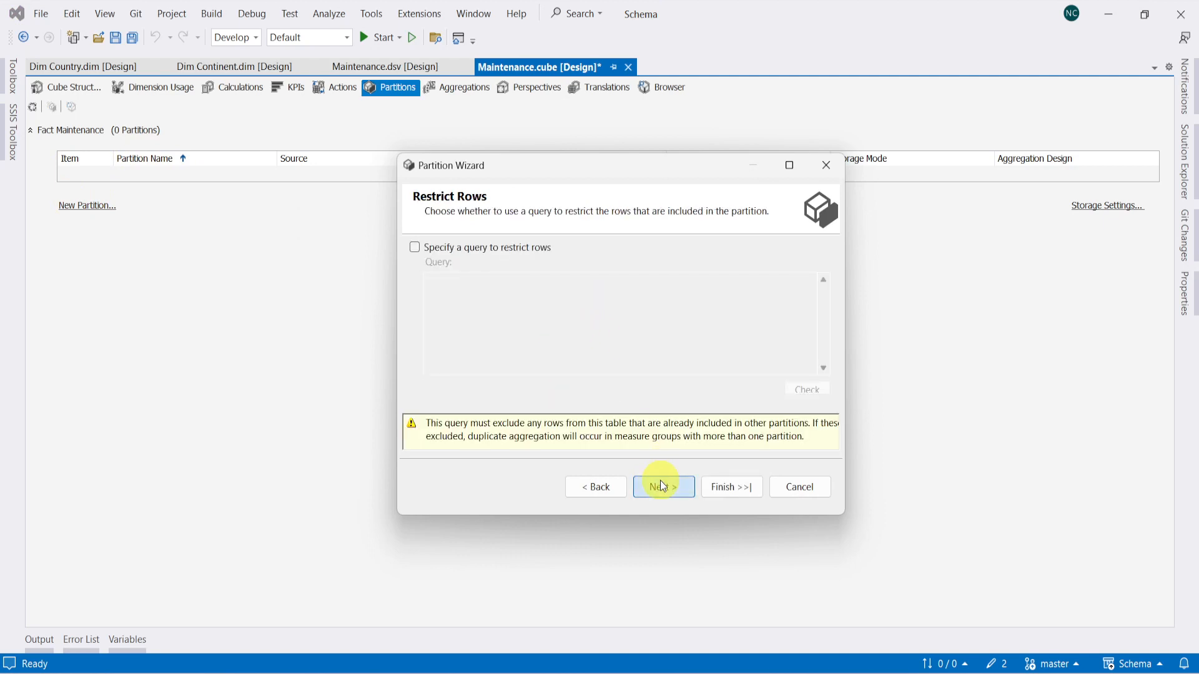
left_click(661, 484)
left_click(663, 497)
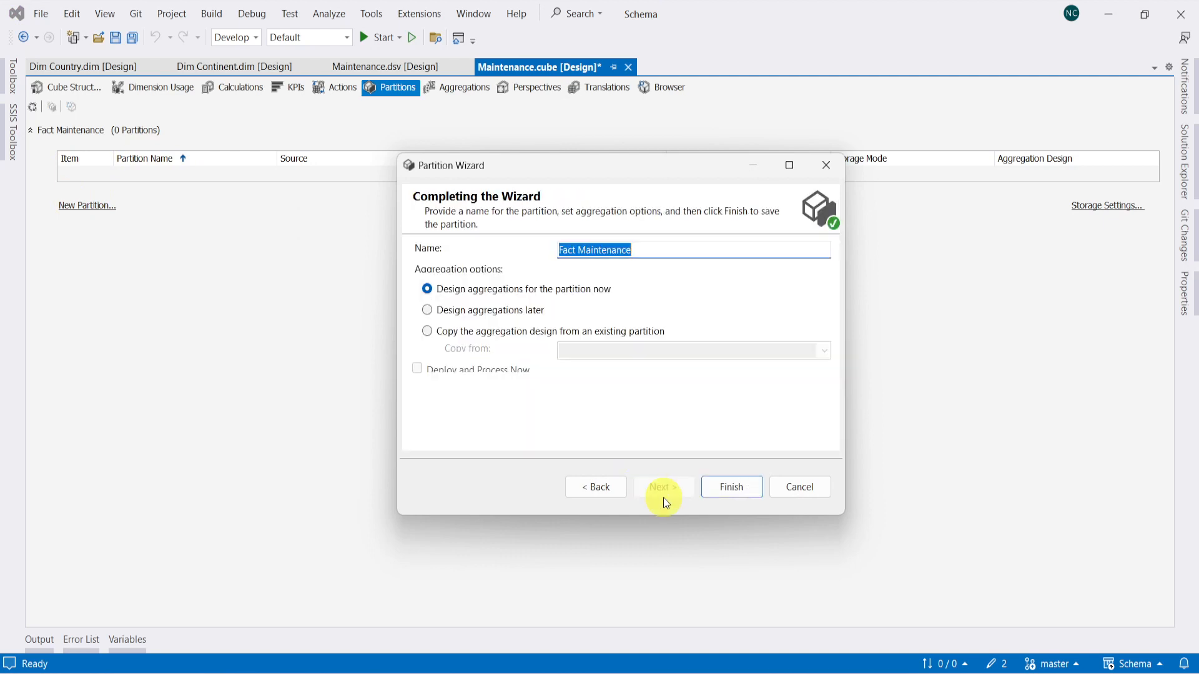
left_click(477, 314)
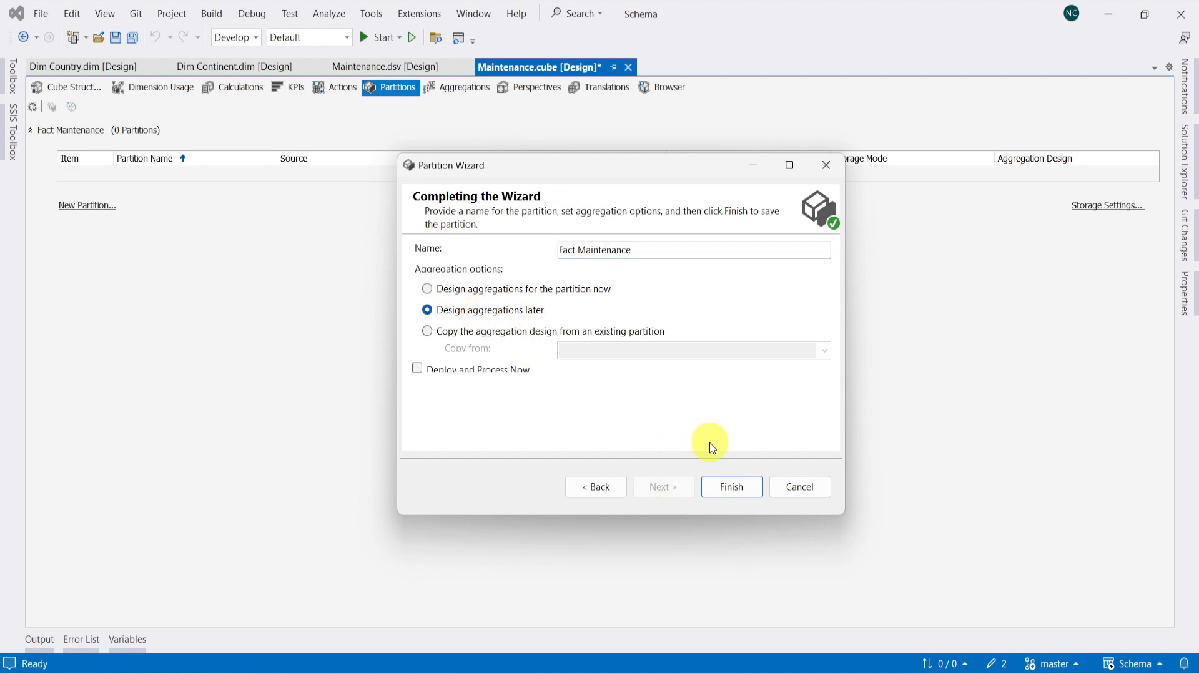
left_click(737, 487)
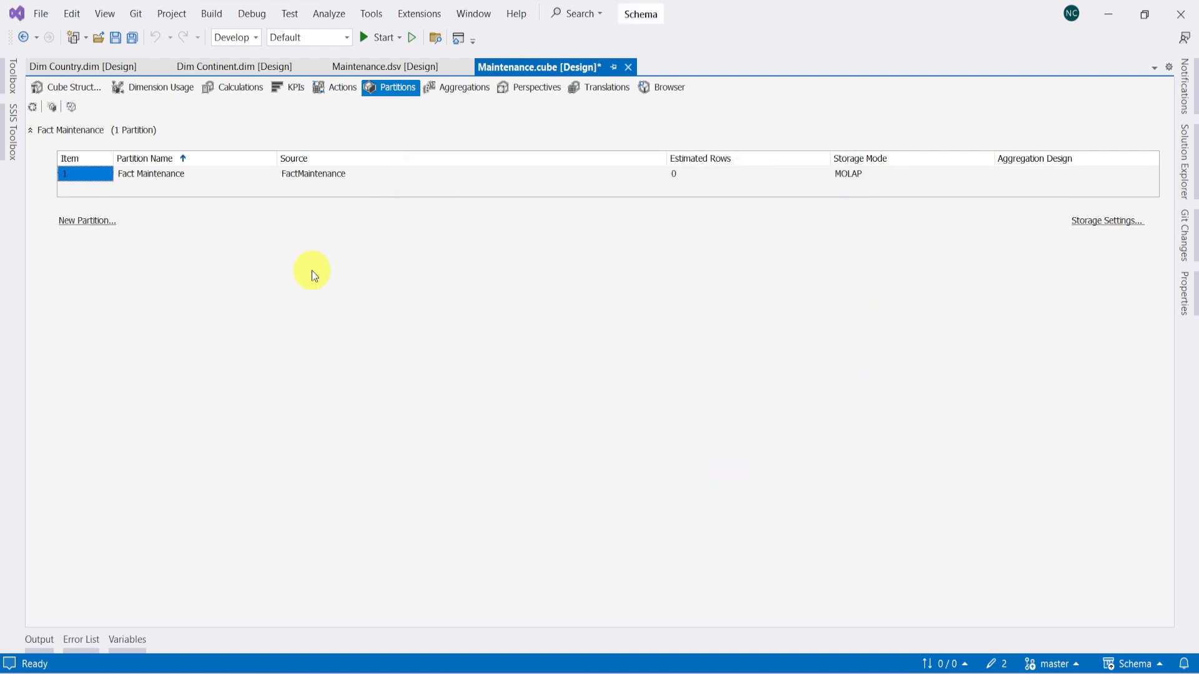
Redeploy the project with the recreated partition, overwriting the SsasSchema1 database, and fully process the Maintenance cube
left_click(65, 91)
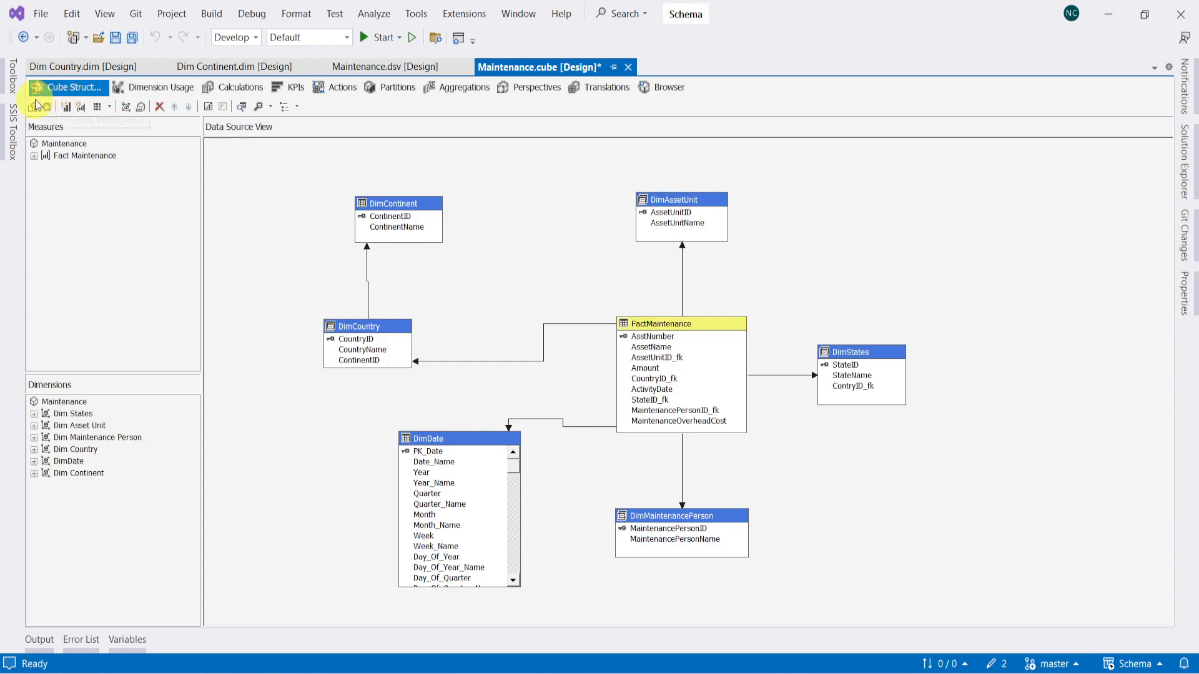
left_click(45, 110)
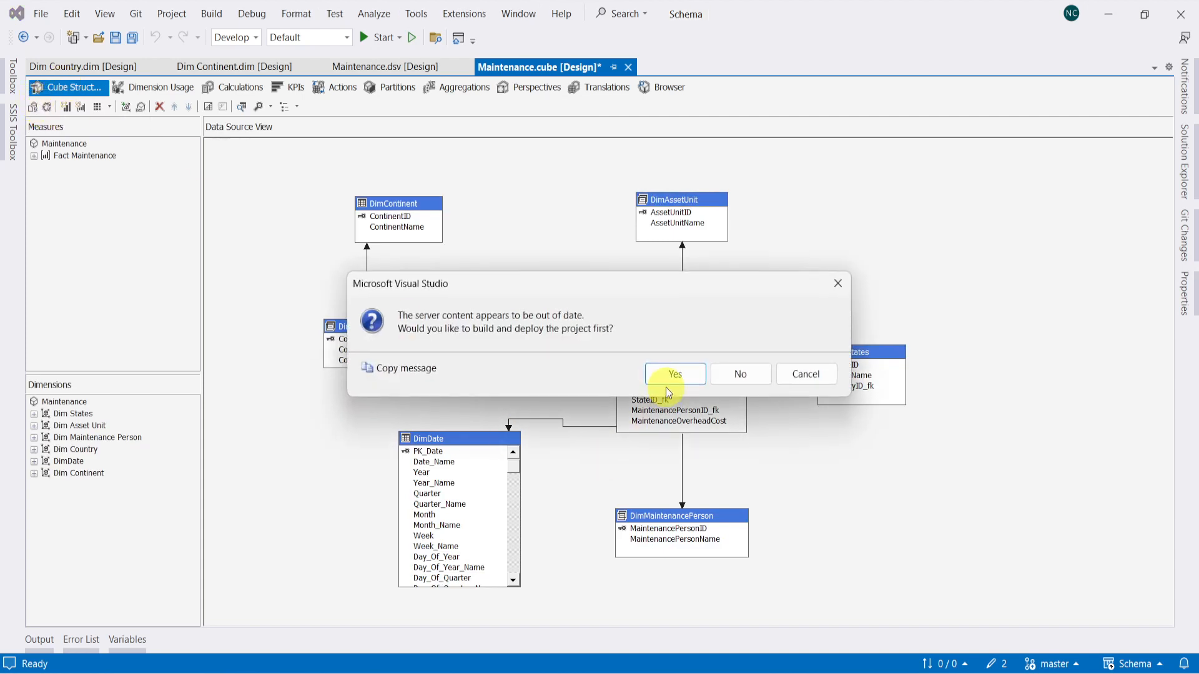
left_click(674, 373)
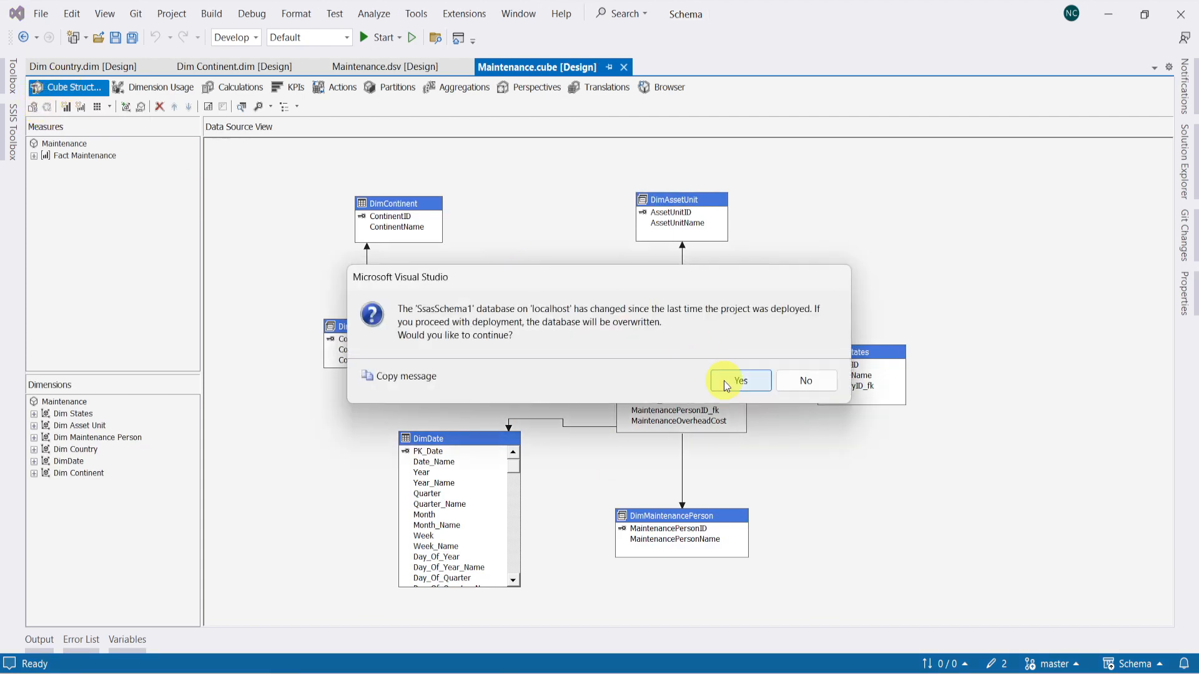
left_click(738, 384)
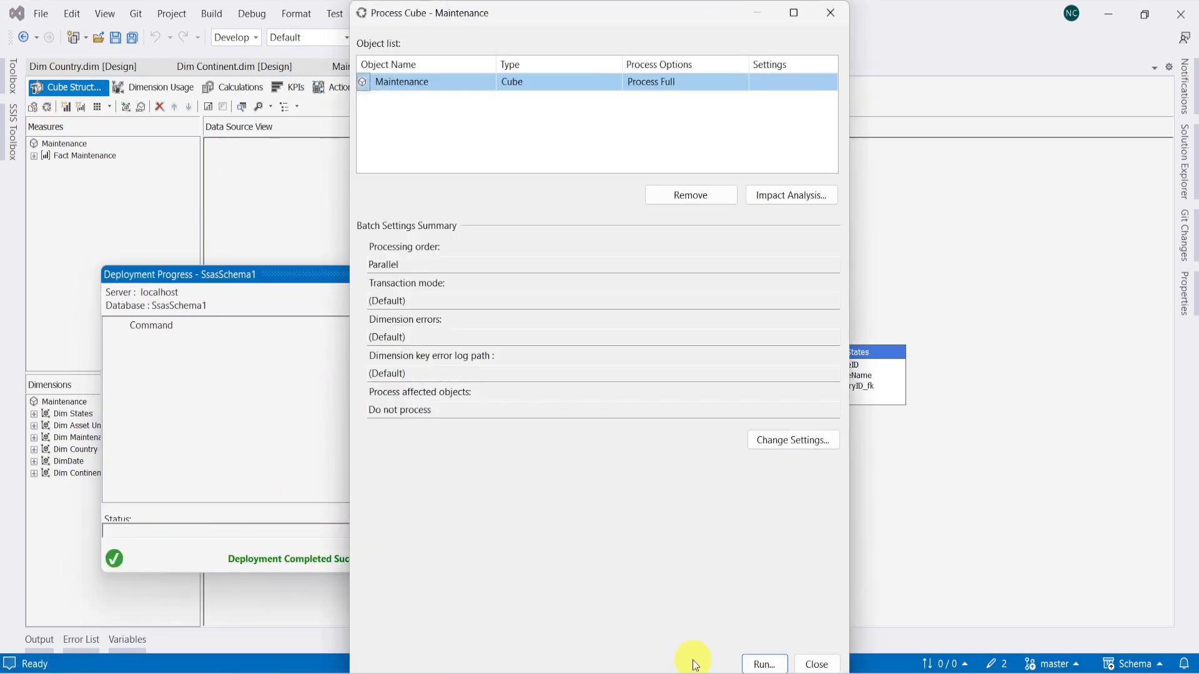
left_click(758, 664)
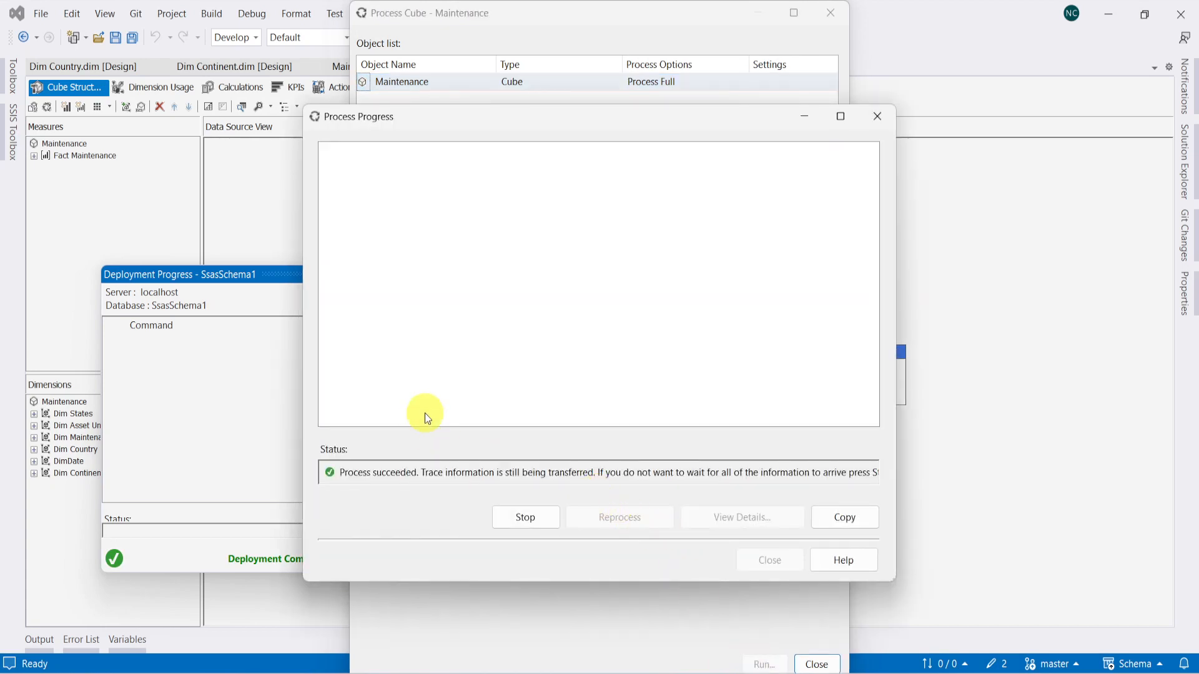
left_click(764, 565)
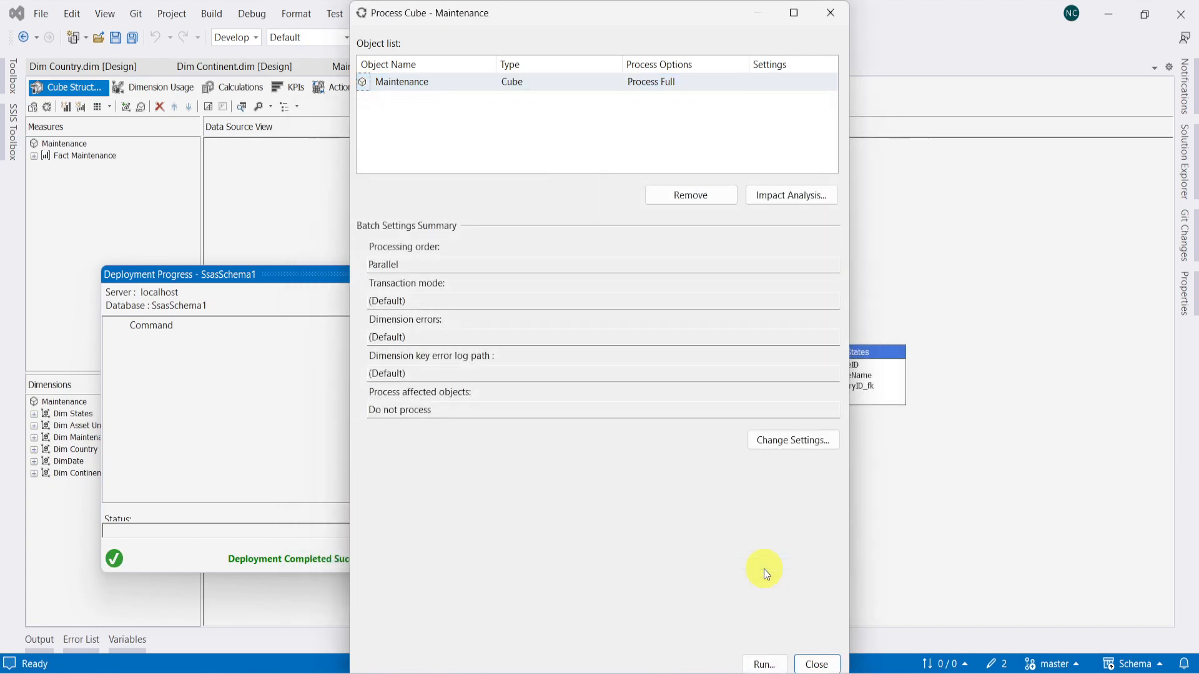
left_click(816, 663)
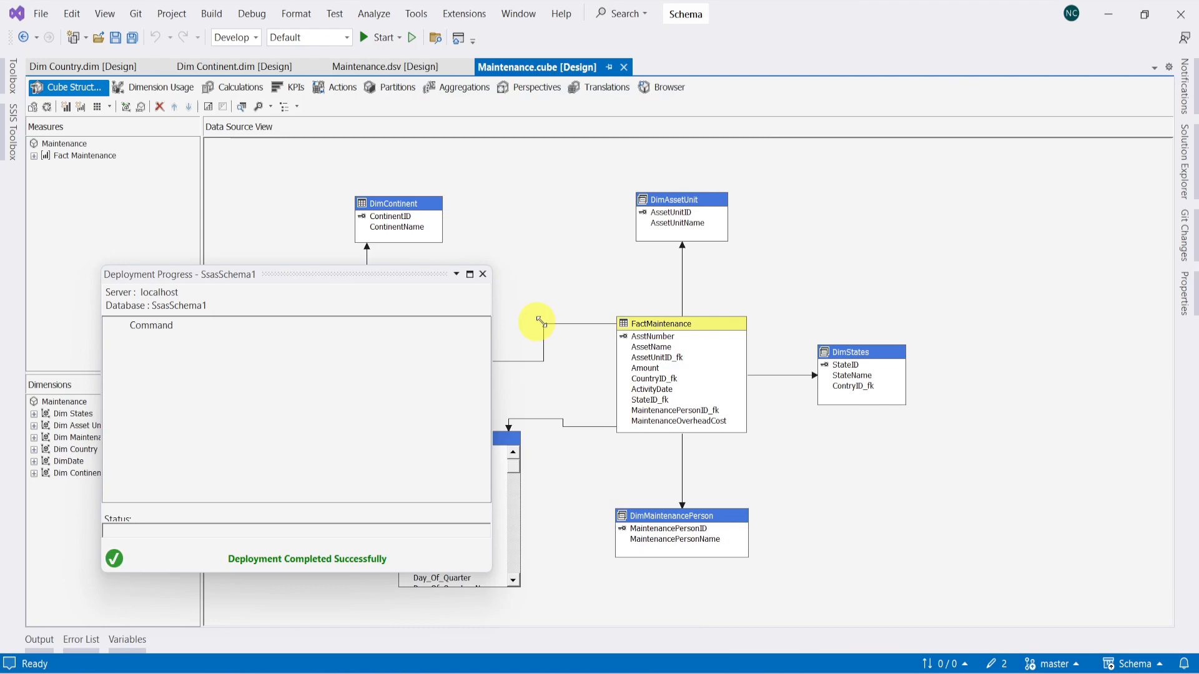
left_click(482, 274)
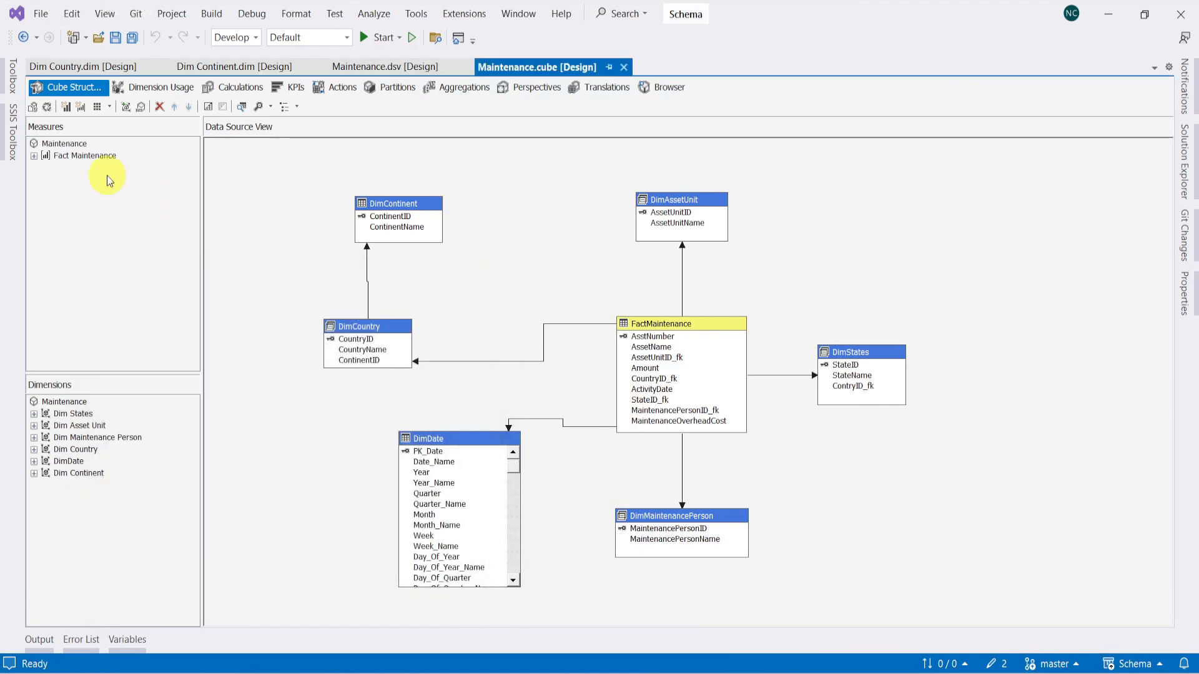
Reconnect the cube browser to the reprocessed Maintenance cube
left_click(668, 88)
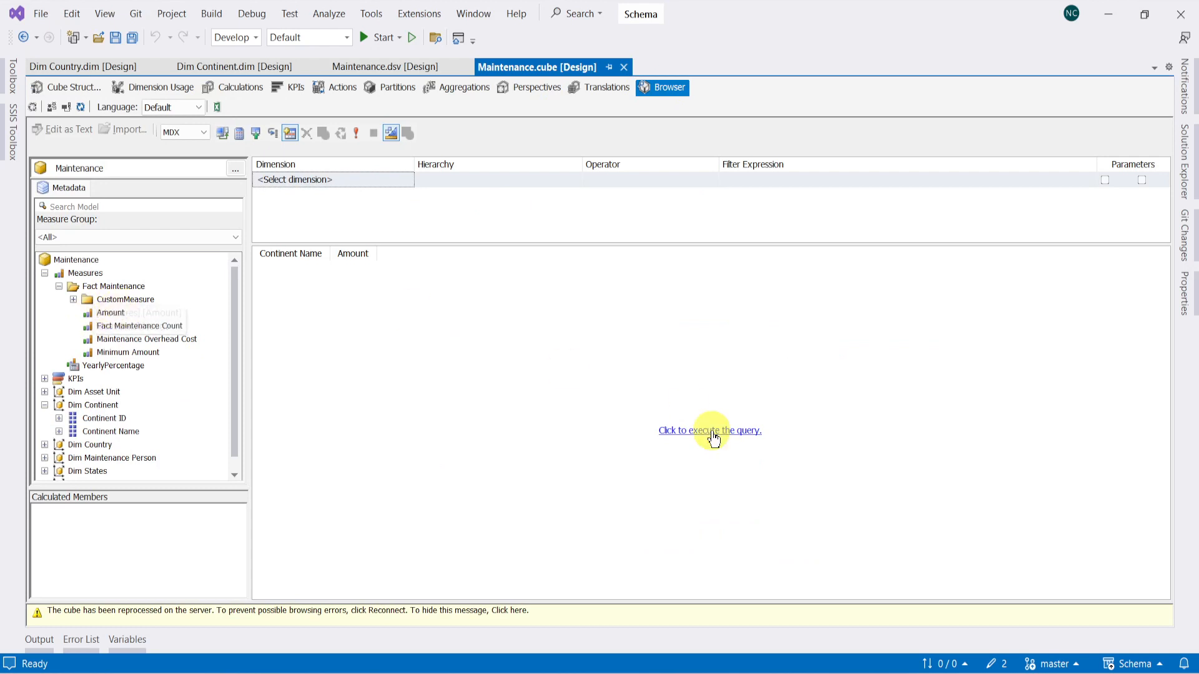
right_click(371, 331)
left_click(326, 339)
left_click(75, 110)
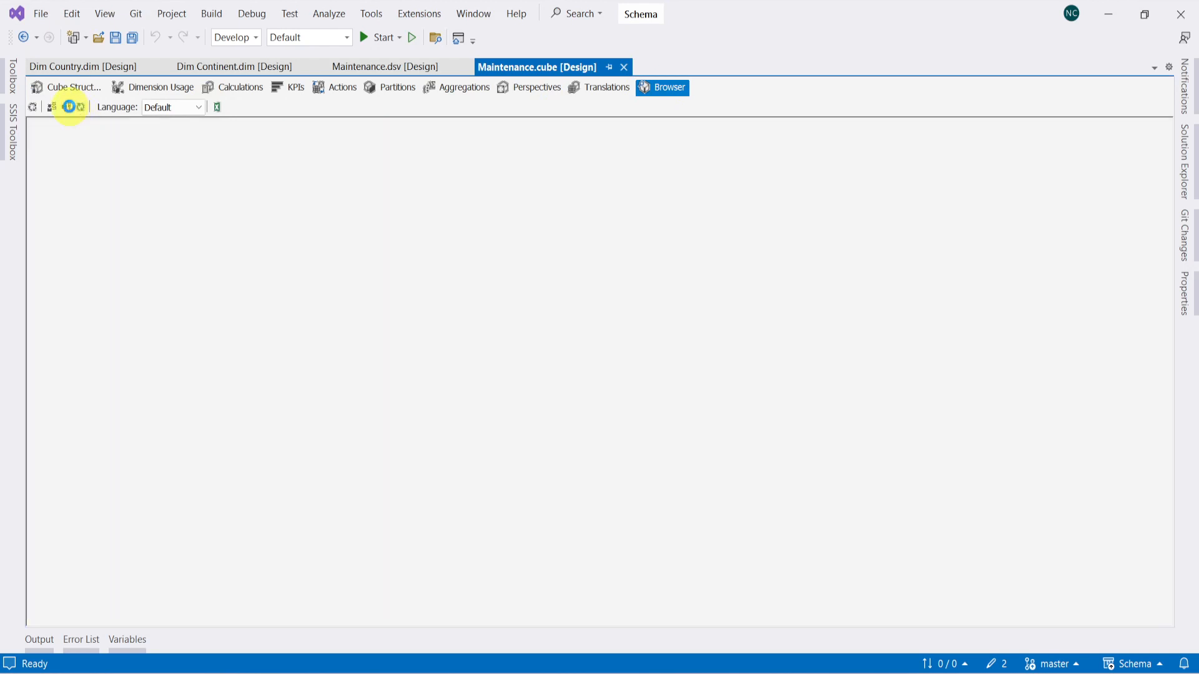
Query the Amount measure from the Fact Maintenance group in the cube browser and return to the cube's partition list
left_click(44, 247)
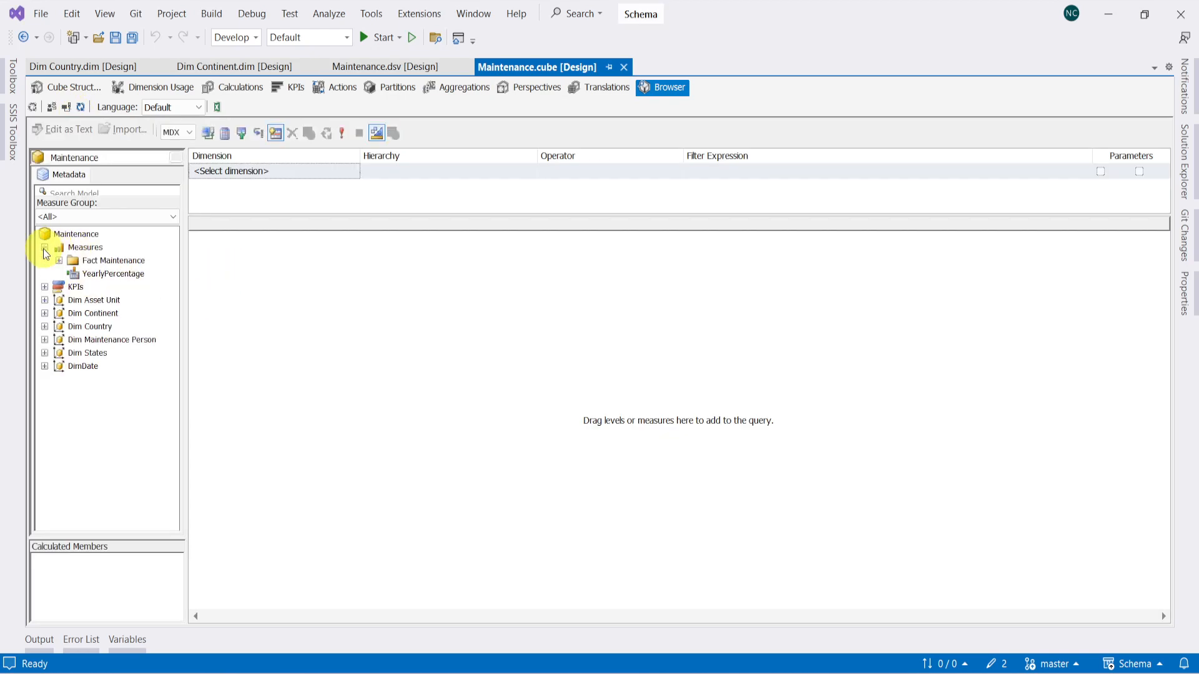
left_click(59, 261)
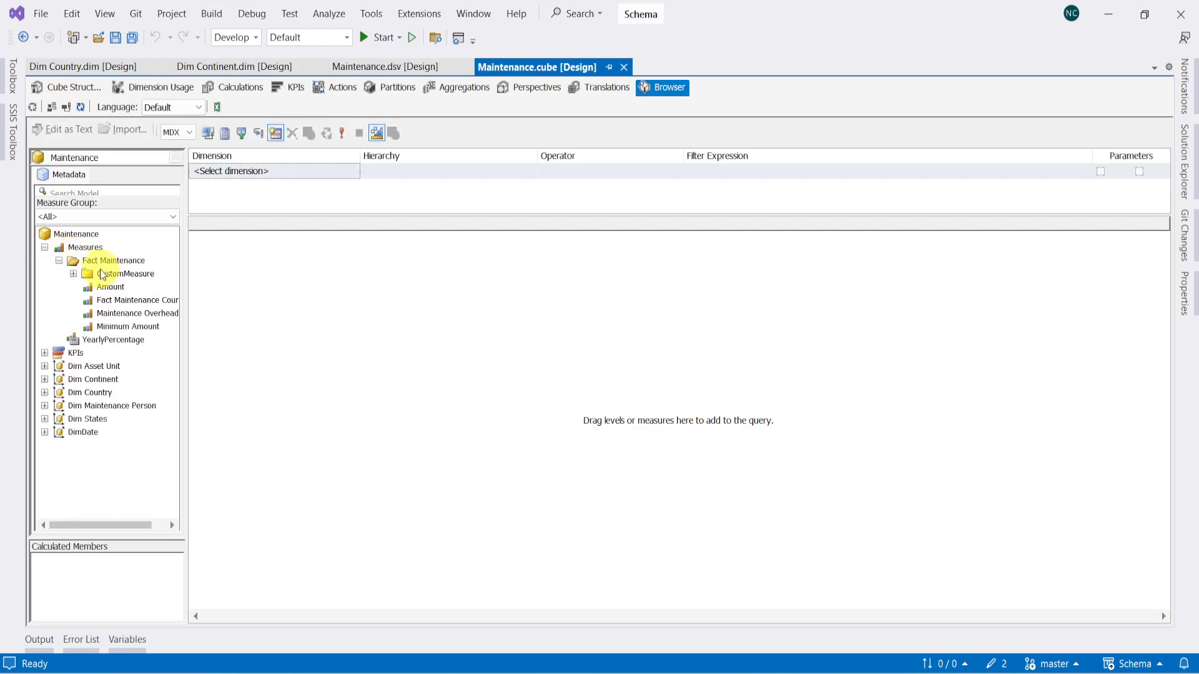
left_click_drag(111, 287, 222, 290)
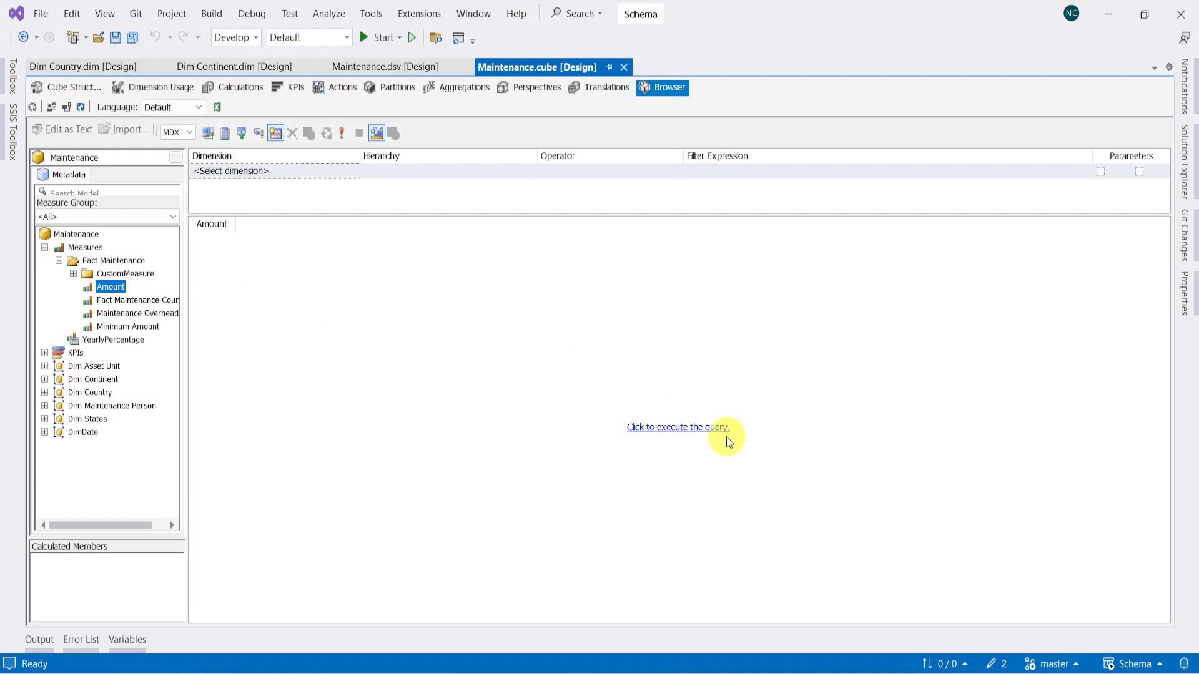
left_click(710, 431)
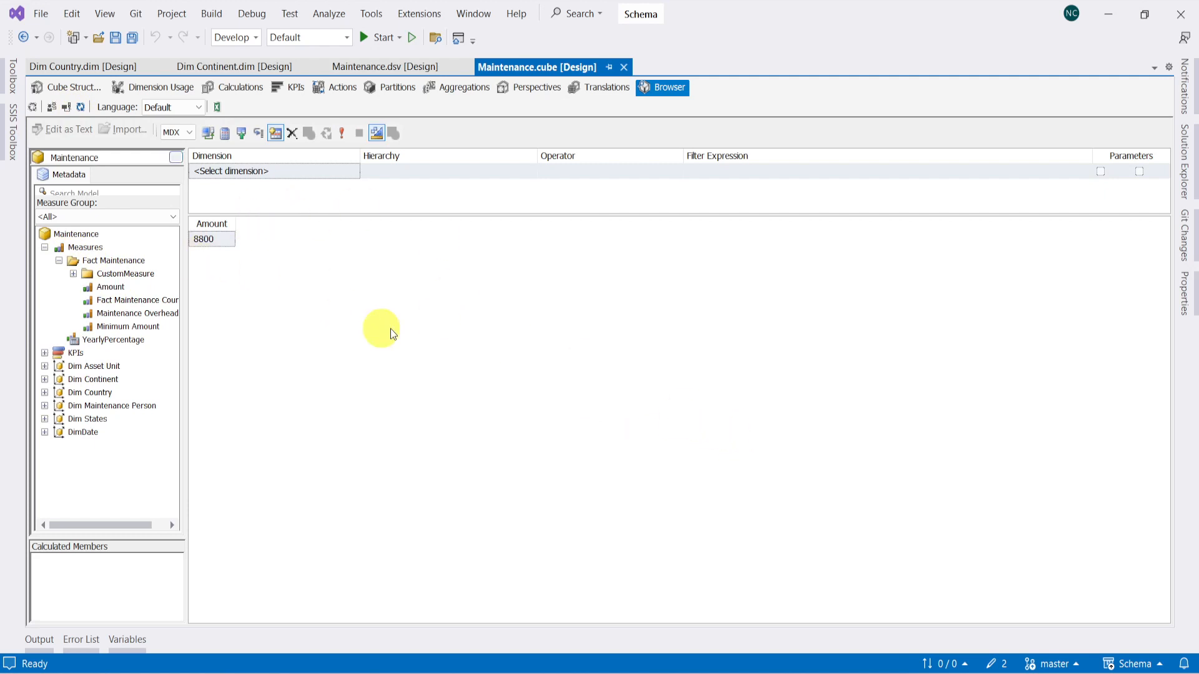
left_click(385, 88)
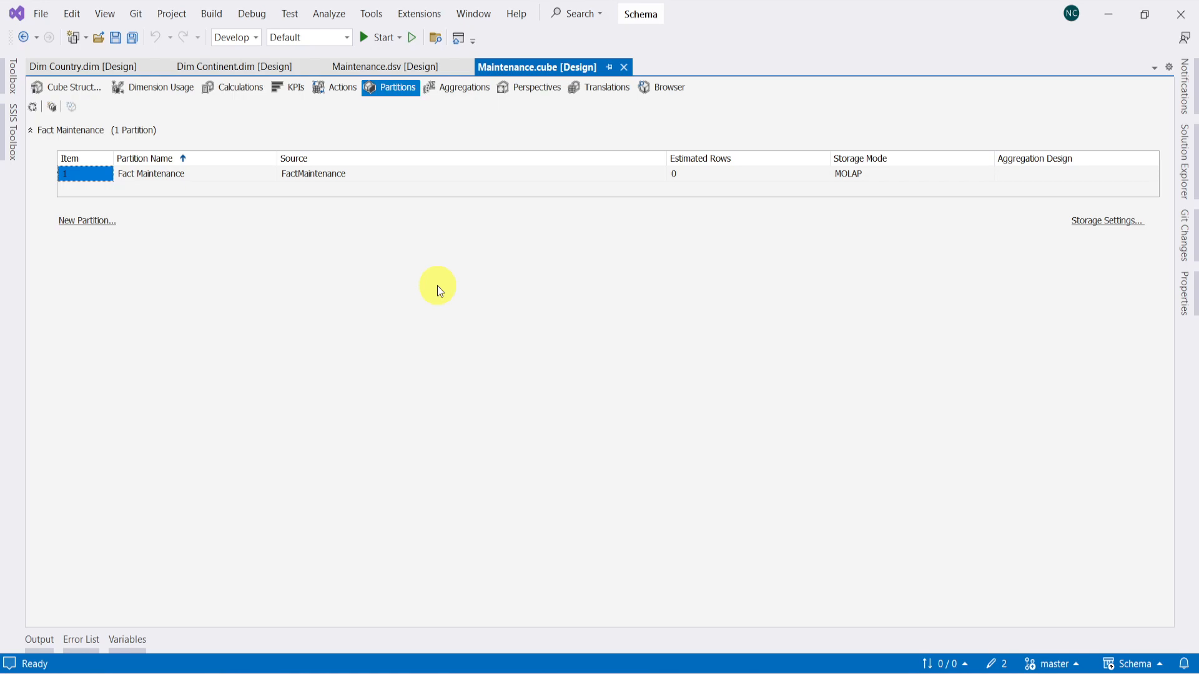
Switch to SQL Server Management Studio and query the top 1000 rows of the dbo.FactMaintenance table
left_click(861, 673)
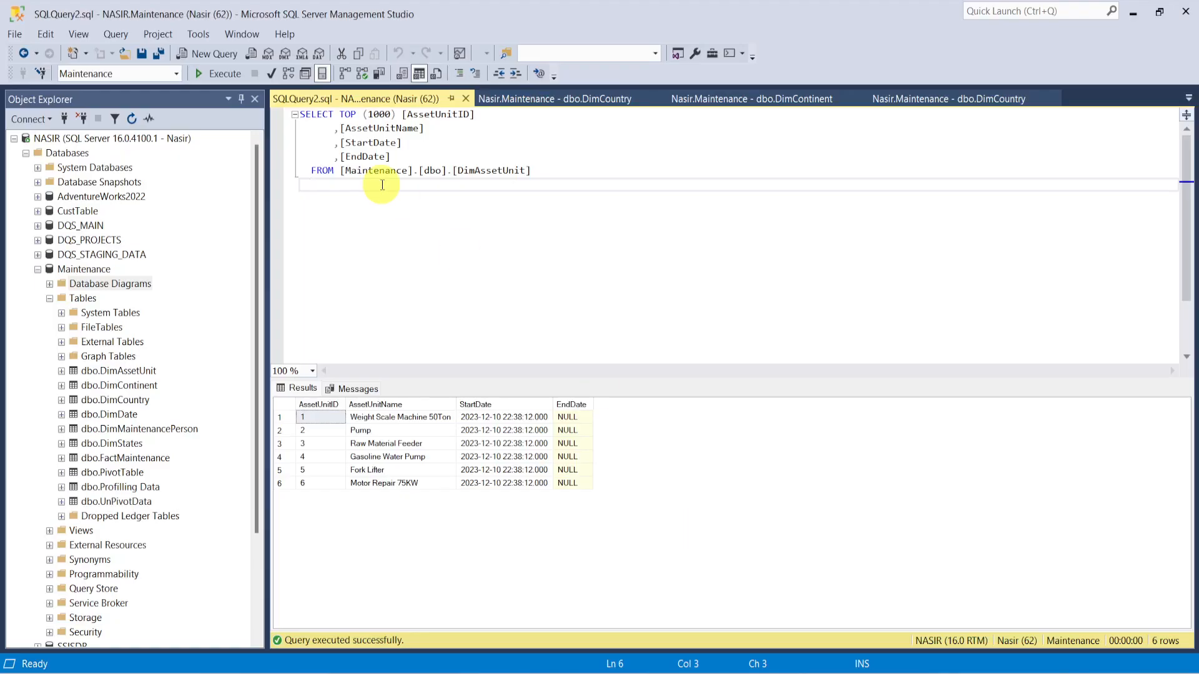
right_click(121, 463)
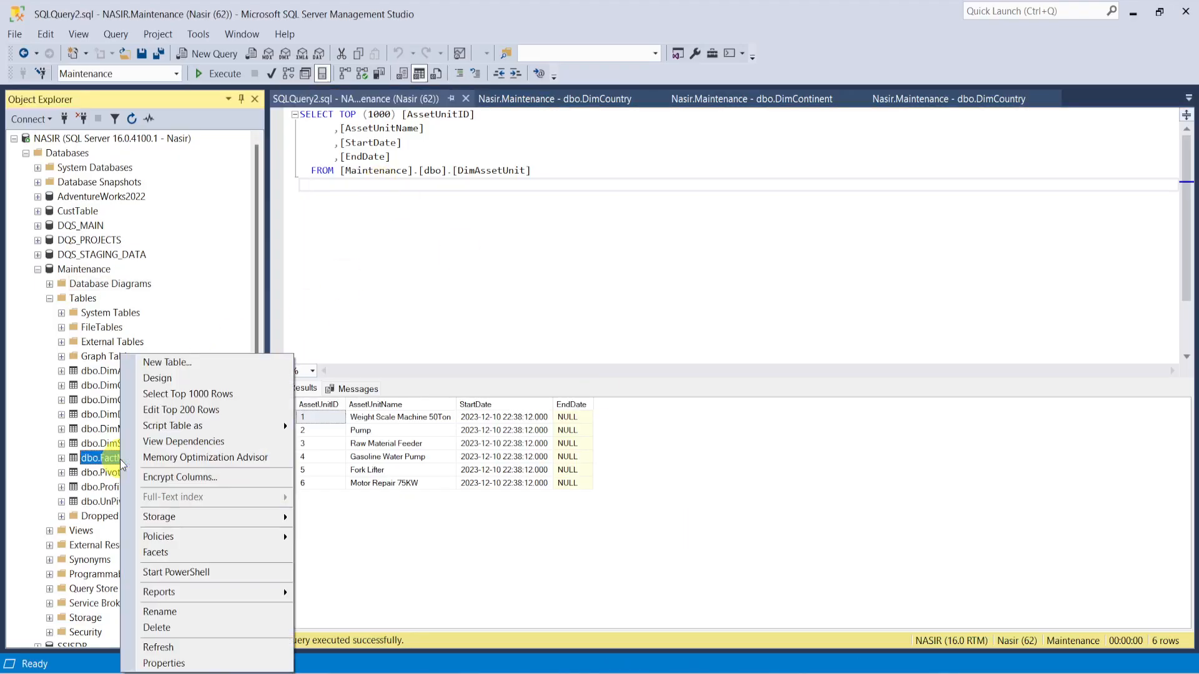
left_click(232, 390)
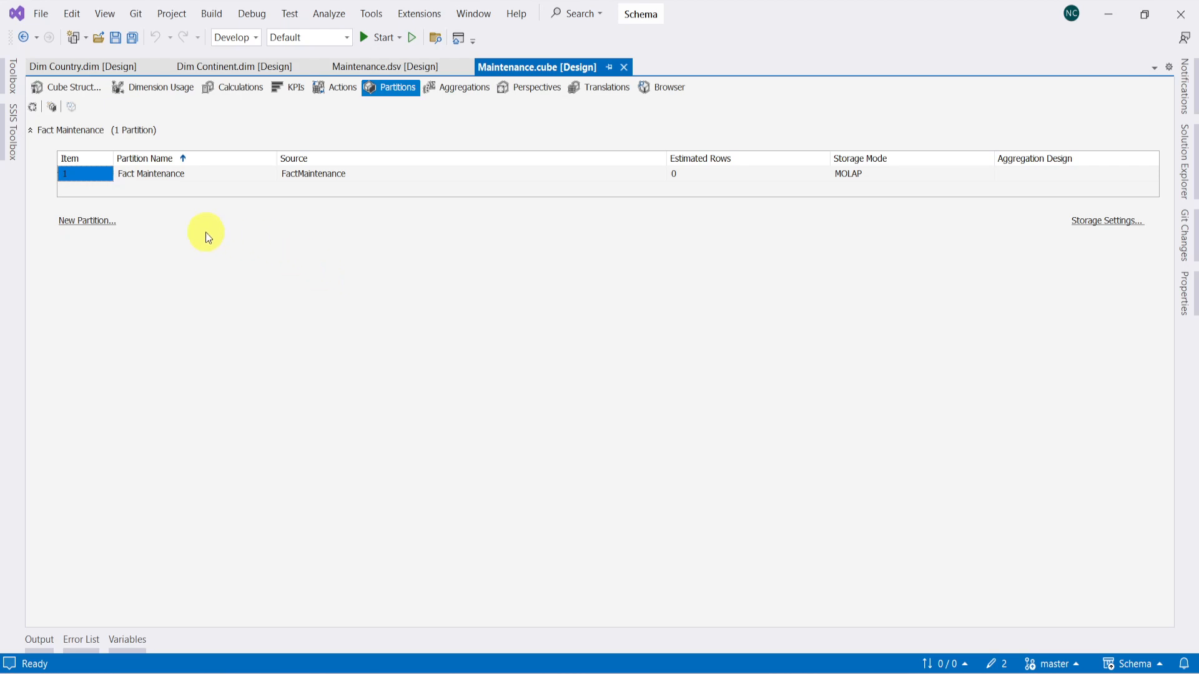
Return to the Visual Studio cube designer and delete the Fact Maintenance partition
left_click(91, 174)
right_click(90, 171)
left_click(60, 166)
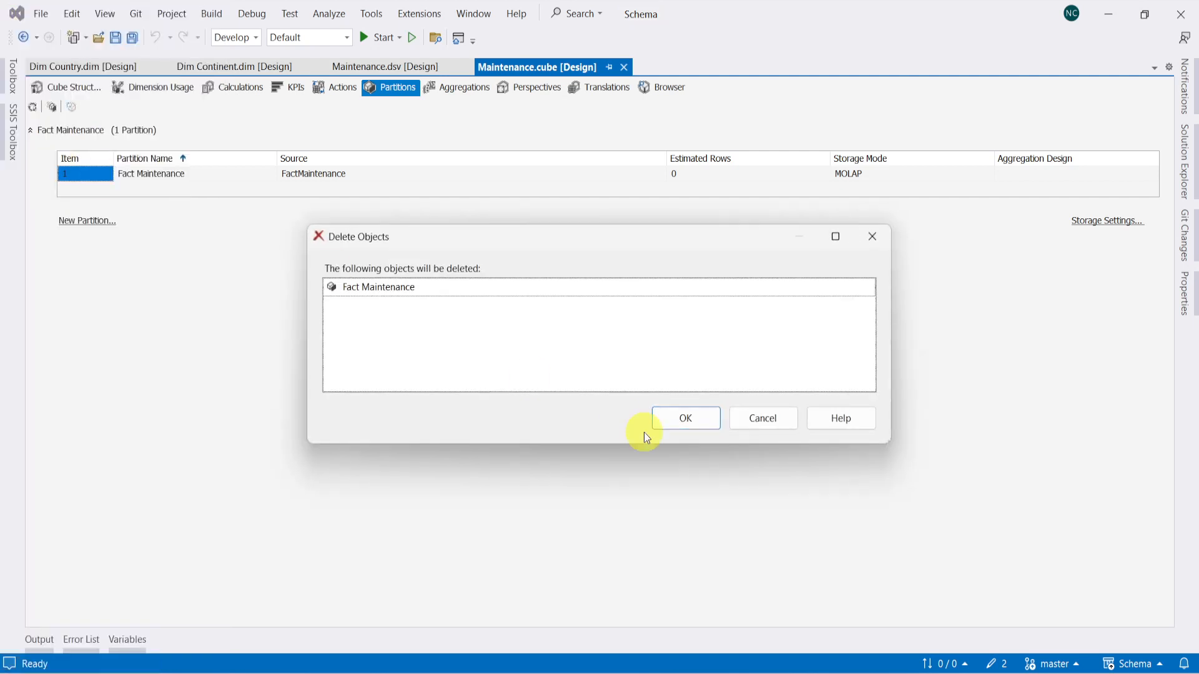
left_click(684, 419)
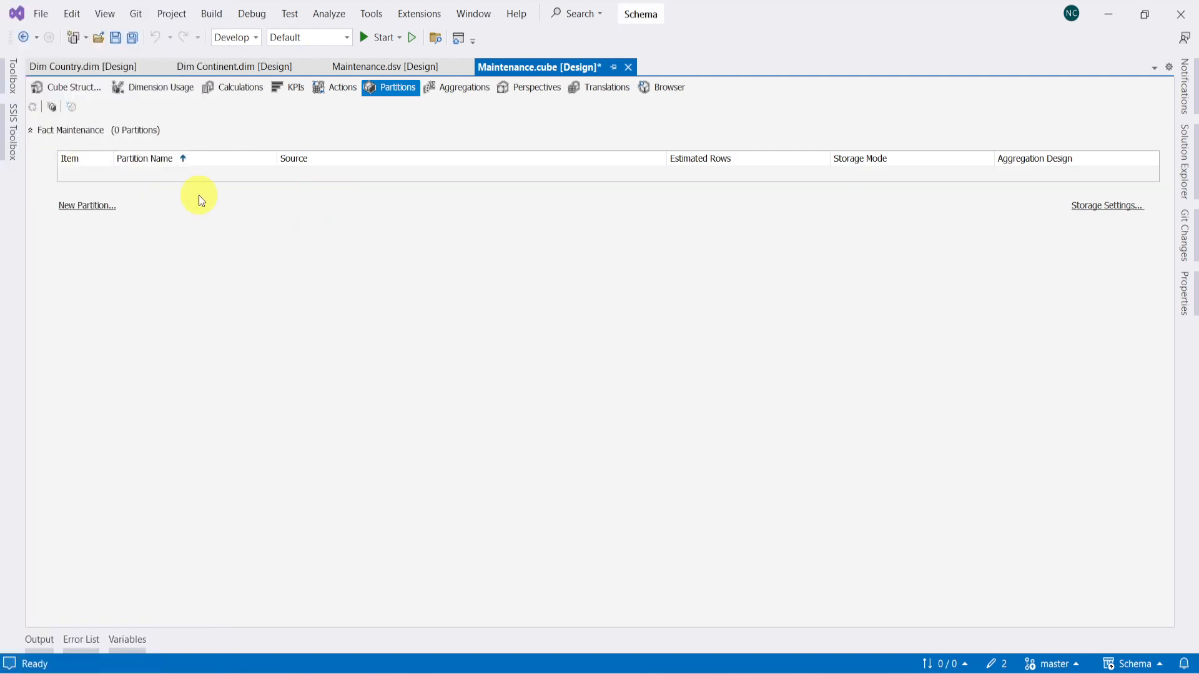
Start a new Fact Maintenance partition sourced from the FactMaintenance table and enable a query to restrict its rows
left_click(75, 206)
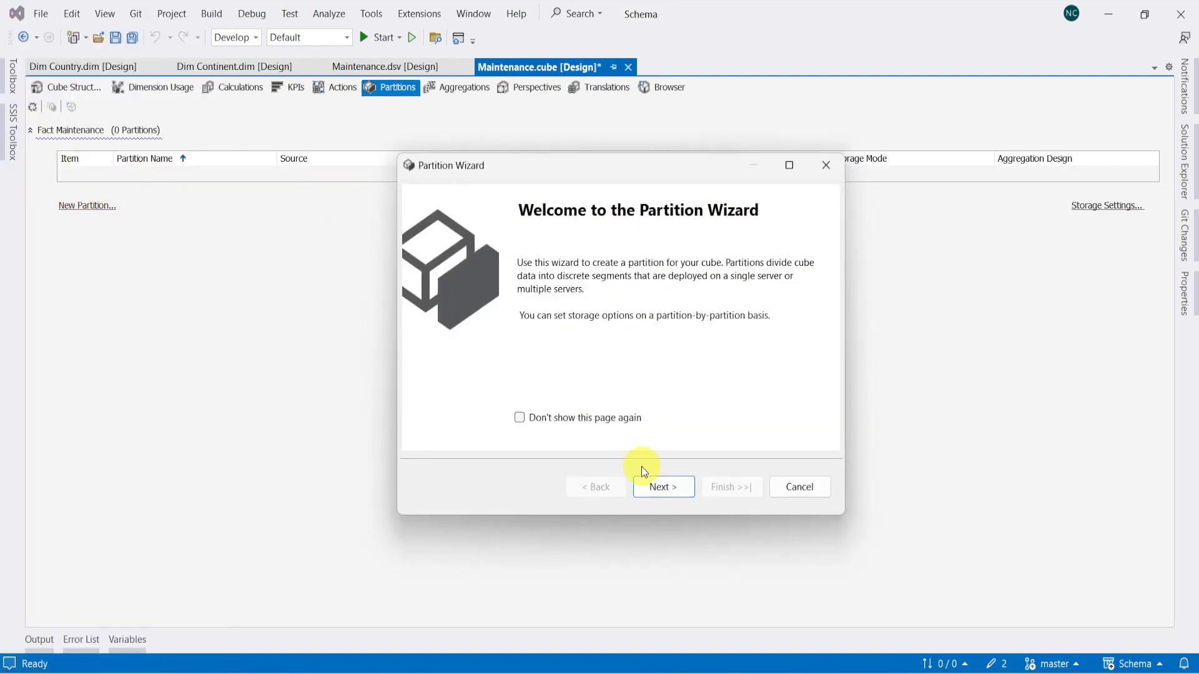
left_click(665, 489)
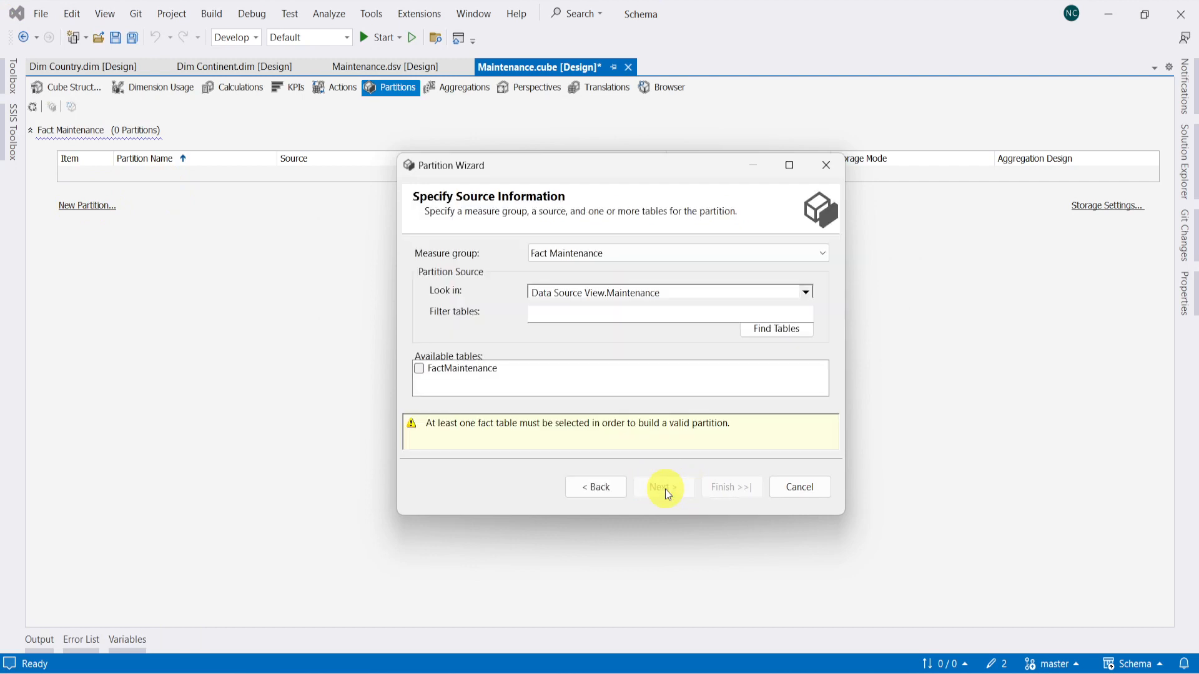
left_click(455, 368)
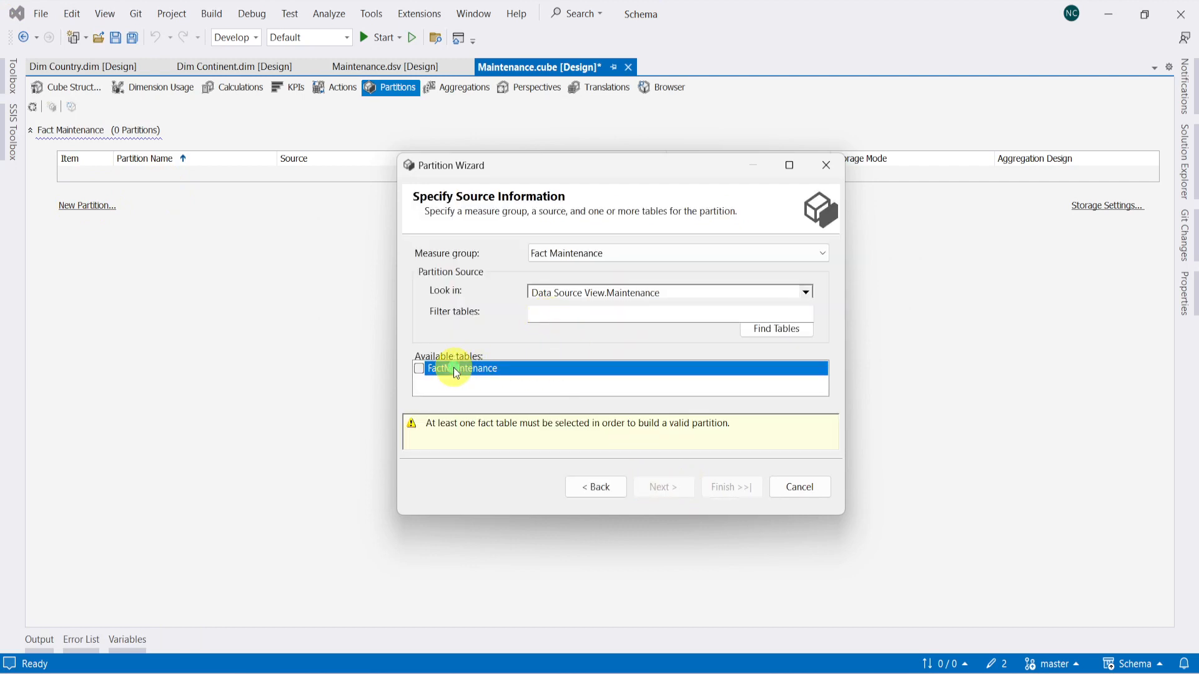
left_click(660, 484)
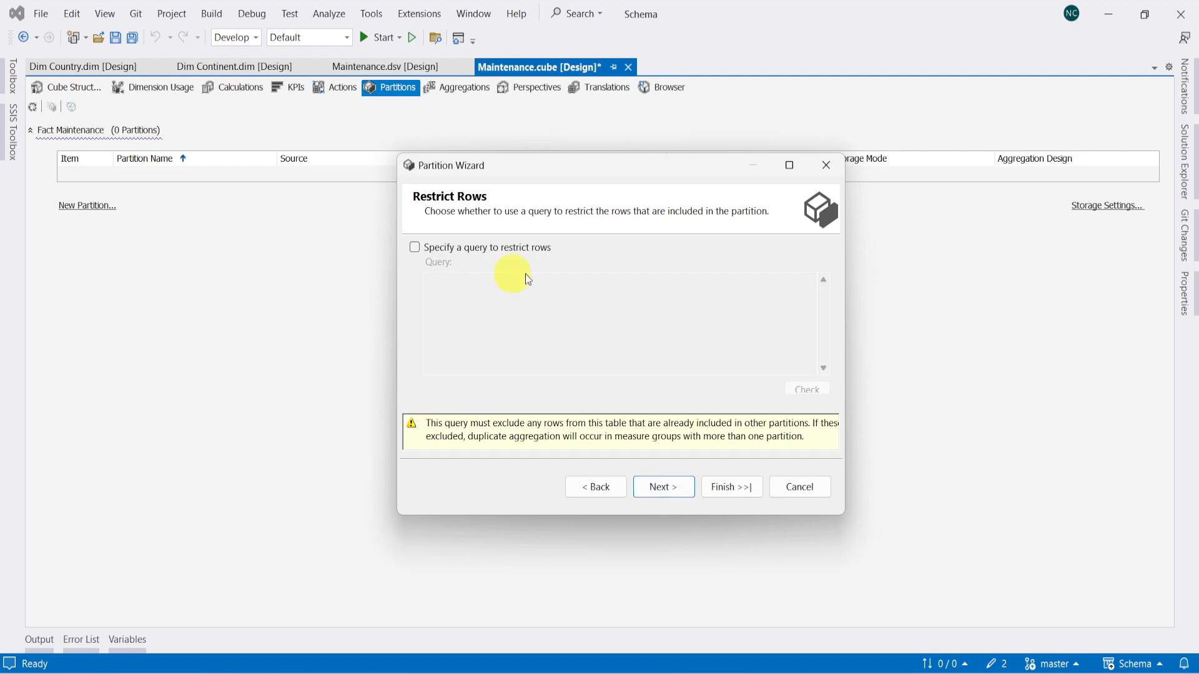
left_click(416, 247)
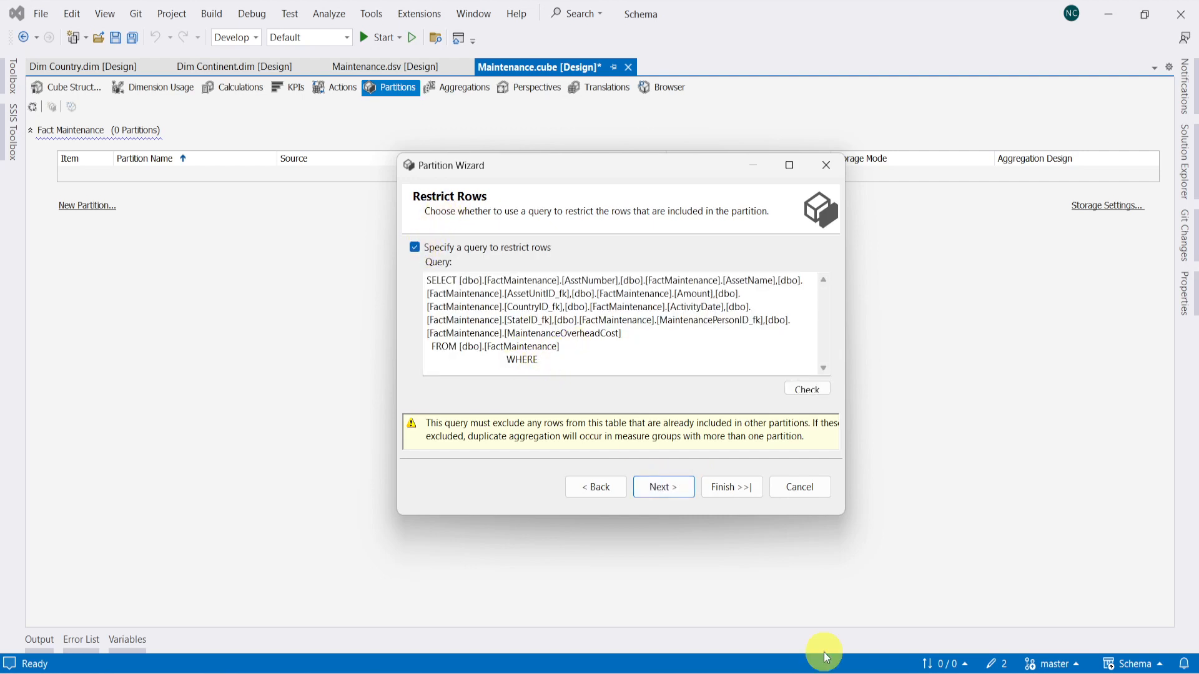
Check the date column in the Management Studio results and complete the partition query's WHERE clause with ActivityDate > 2016
left_click(827, 673)
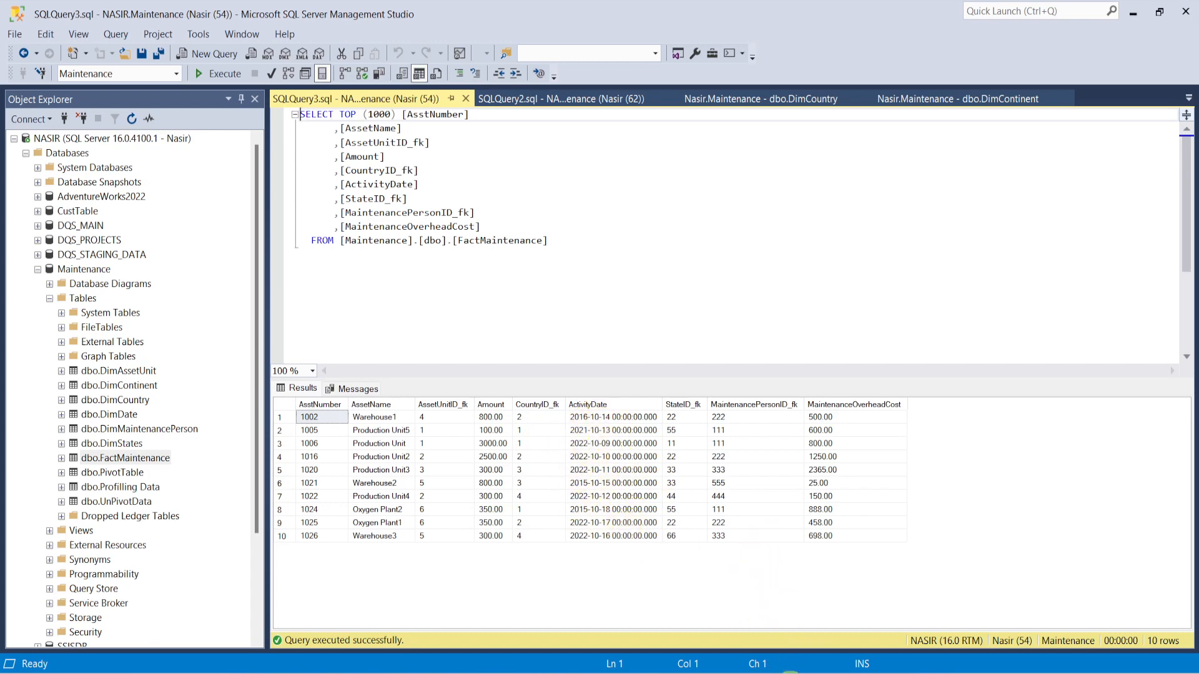
mouse_move(790, 673)
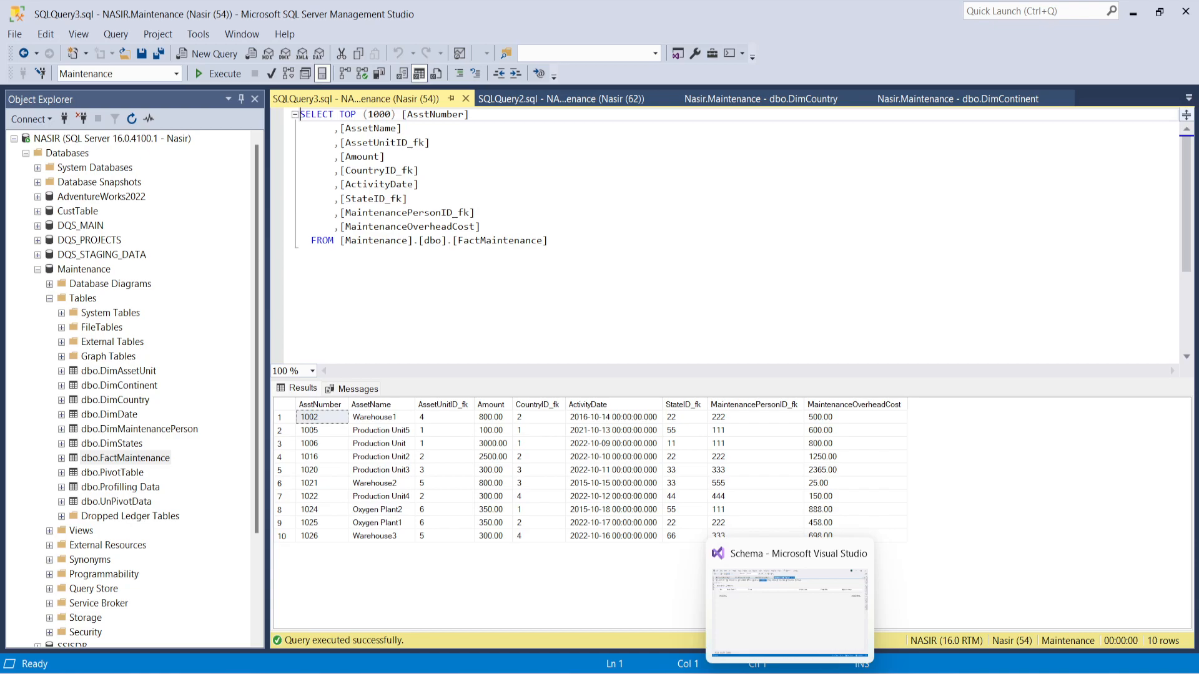
left_click(790, 599)
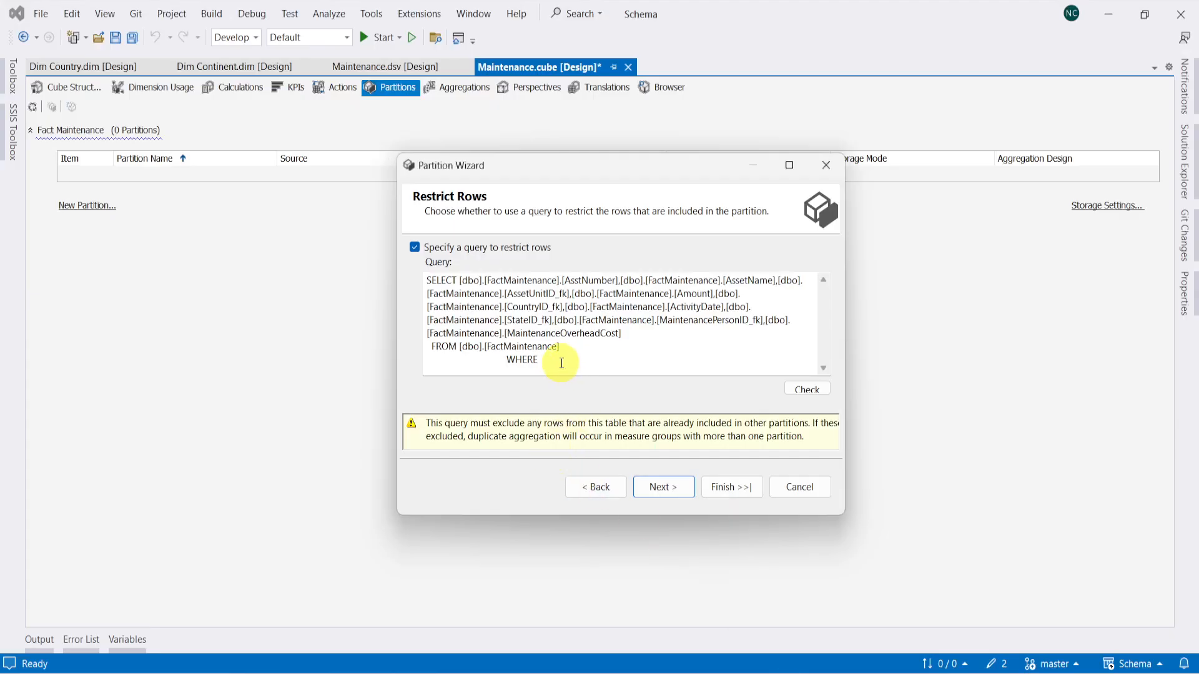
left_click(824, 672)
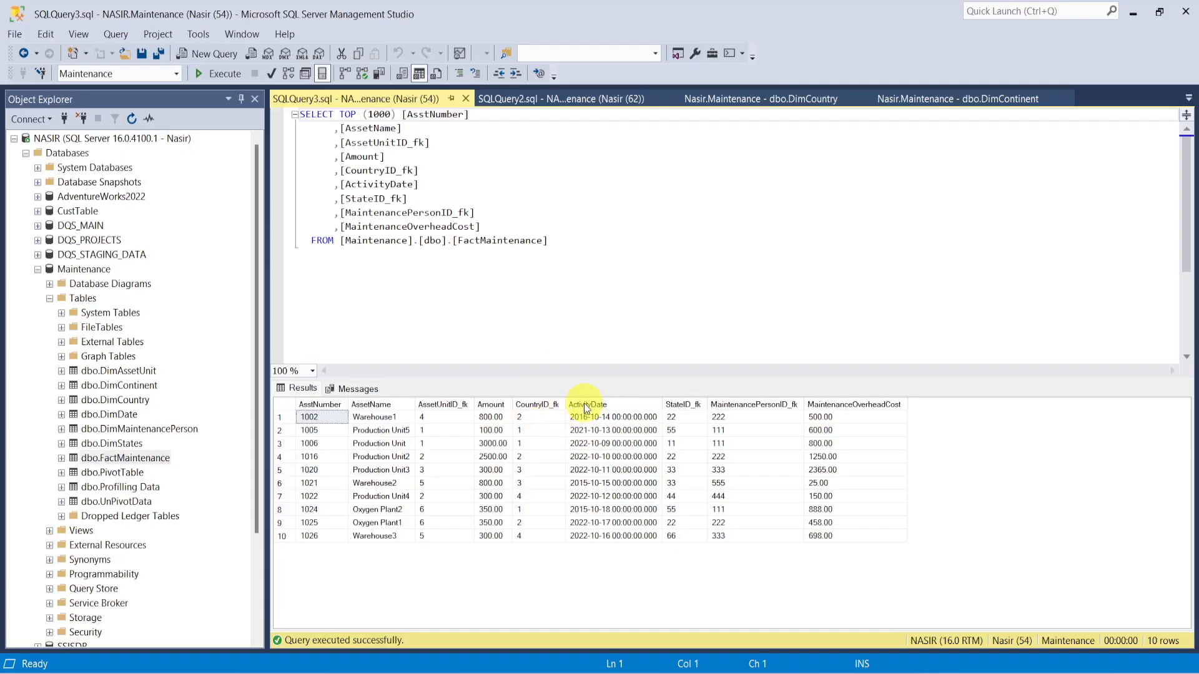
key("alt+Tab")
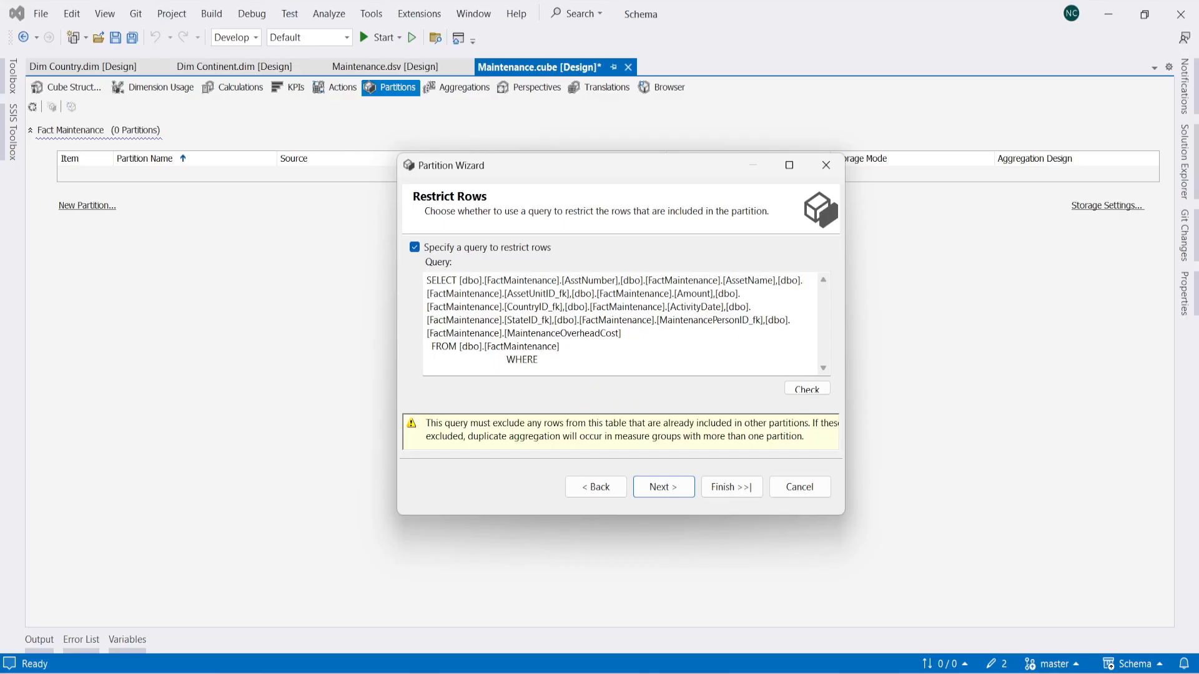
left_click(563, 359)
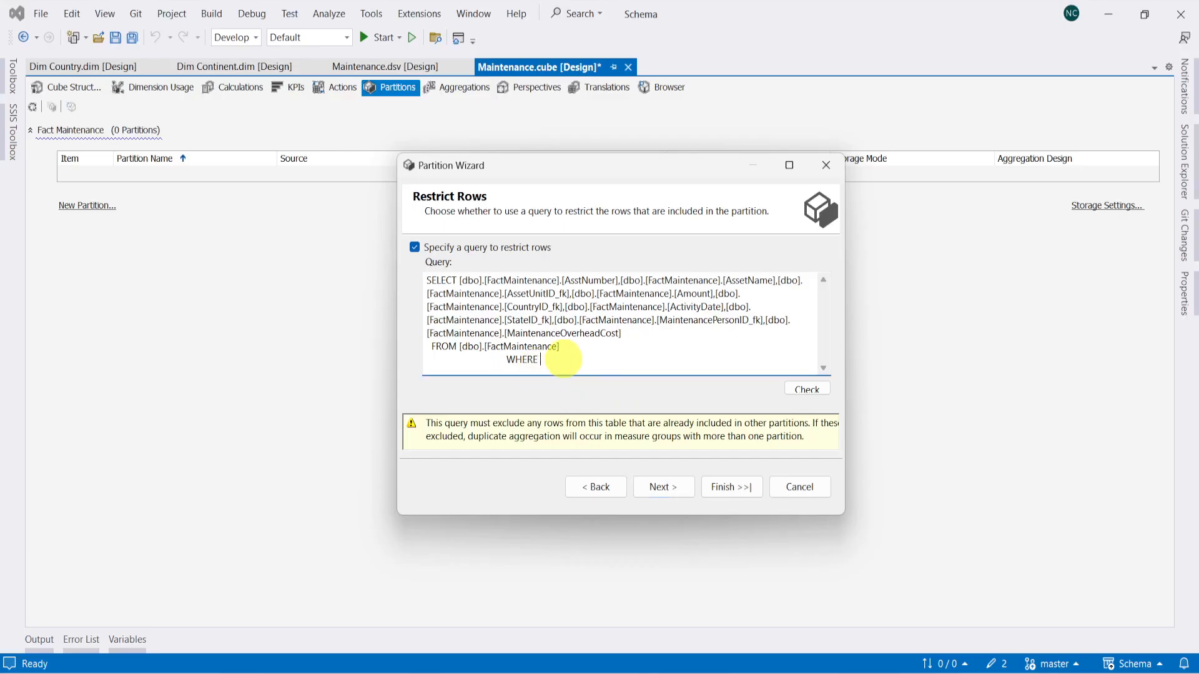
type("ActivityDate > 2016")
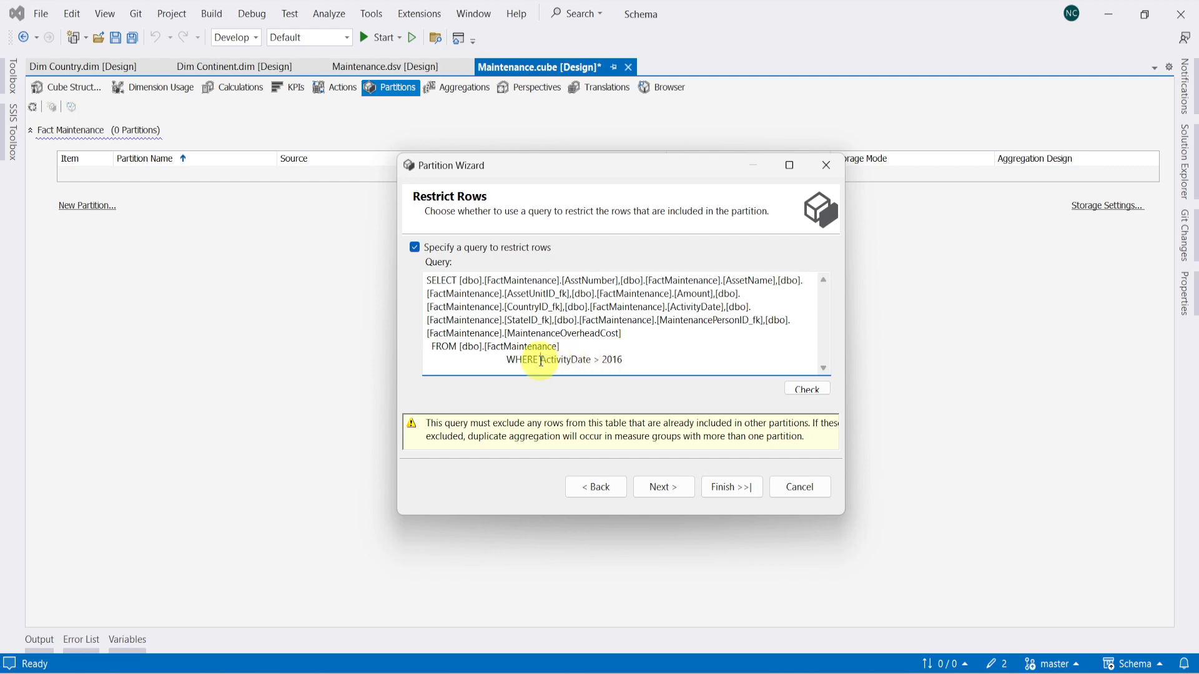
Copy the whole partition query into SQL Server Management Studio, replacing the existing FactMaintenance query, and execute it
left_click_drag(630, 359, 418, 280)
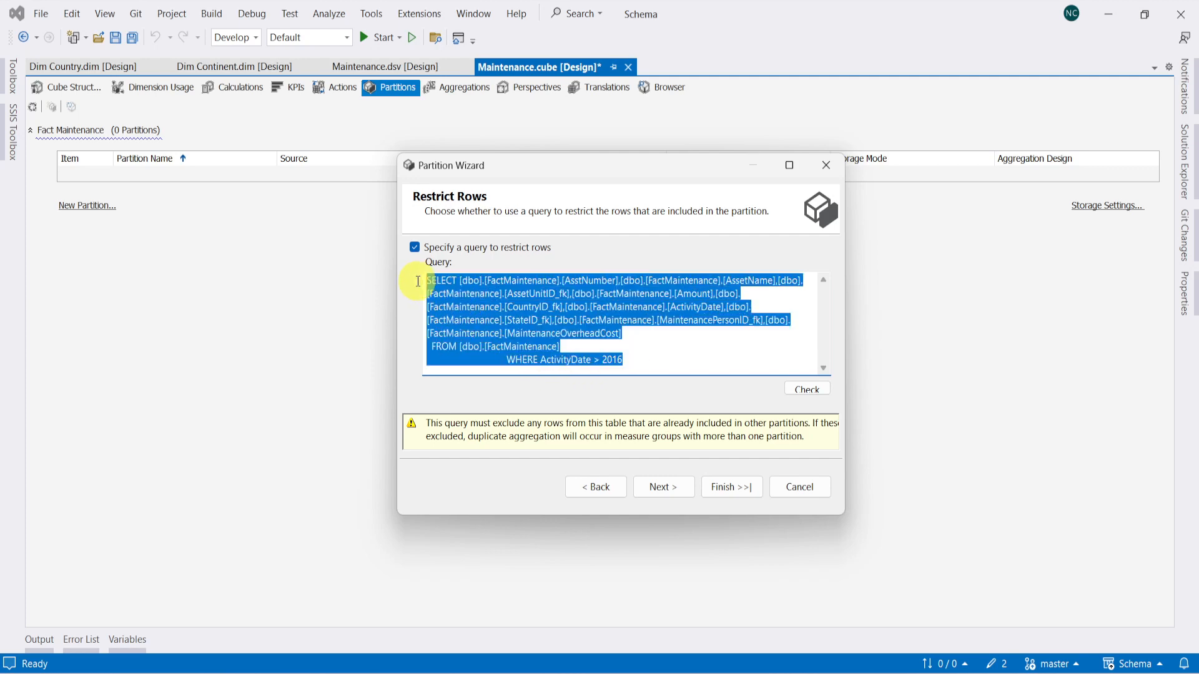
left_click(831, 673)
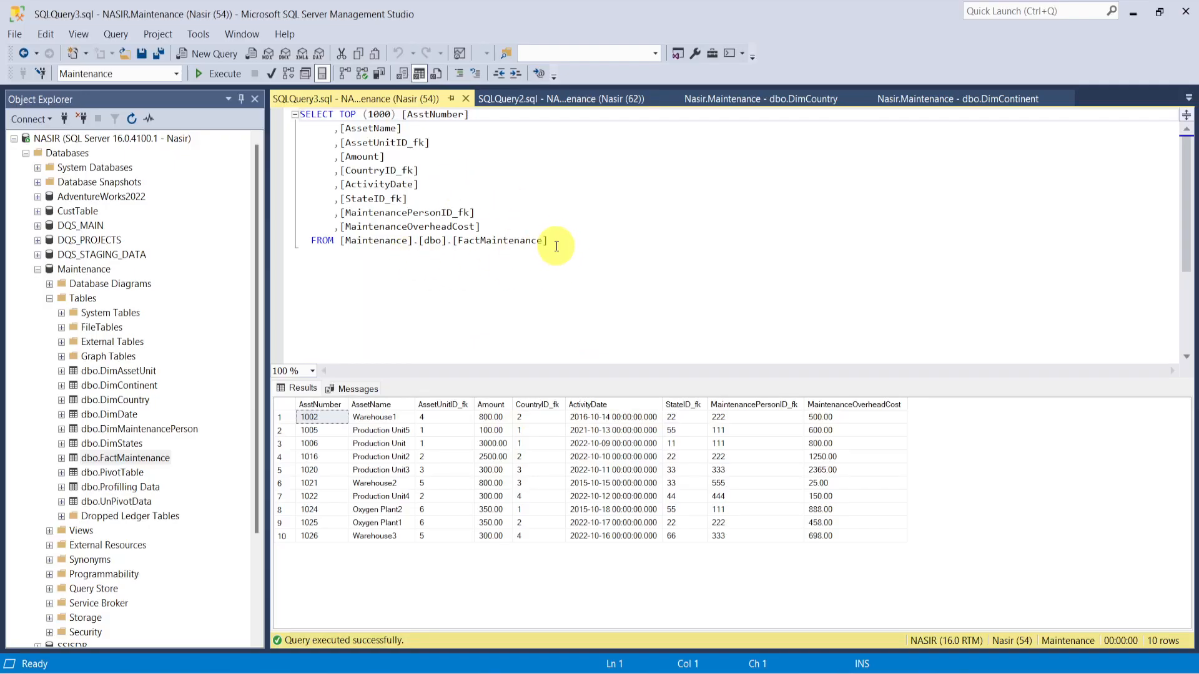
left_click_drag(547, 243, 271, 116)
key("ctrl+v")
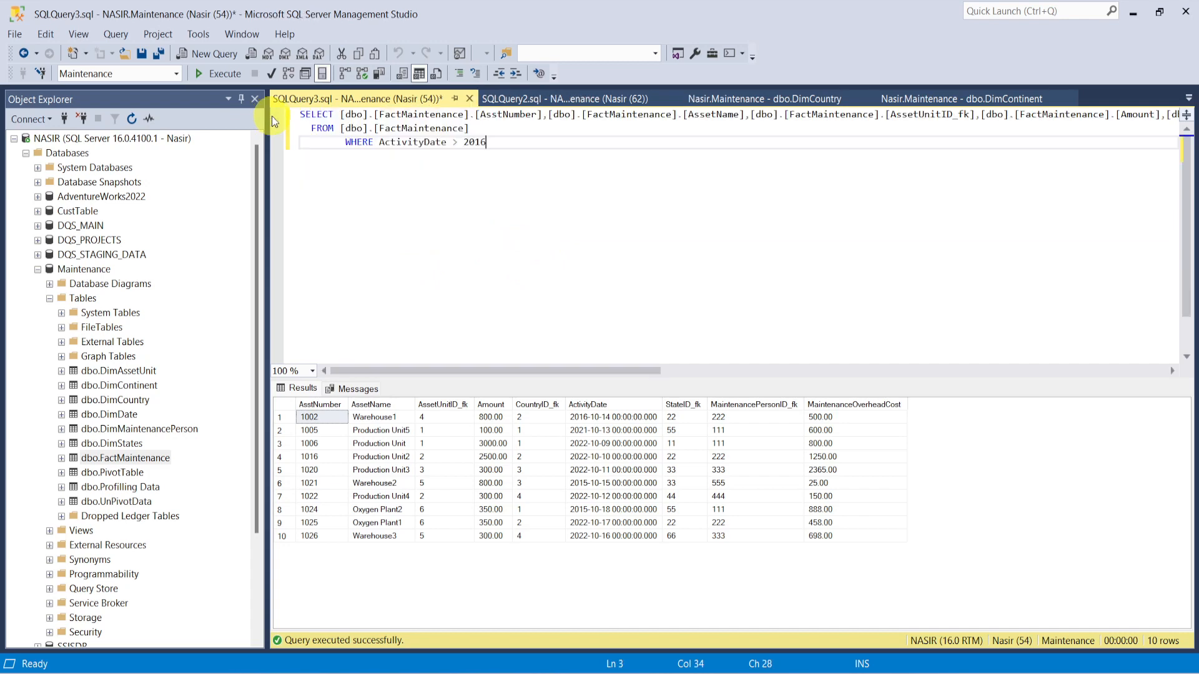
left_click(230, 77)
left_click_drag(494, 141, 299, 114)
left_click(216, 72)
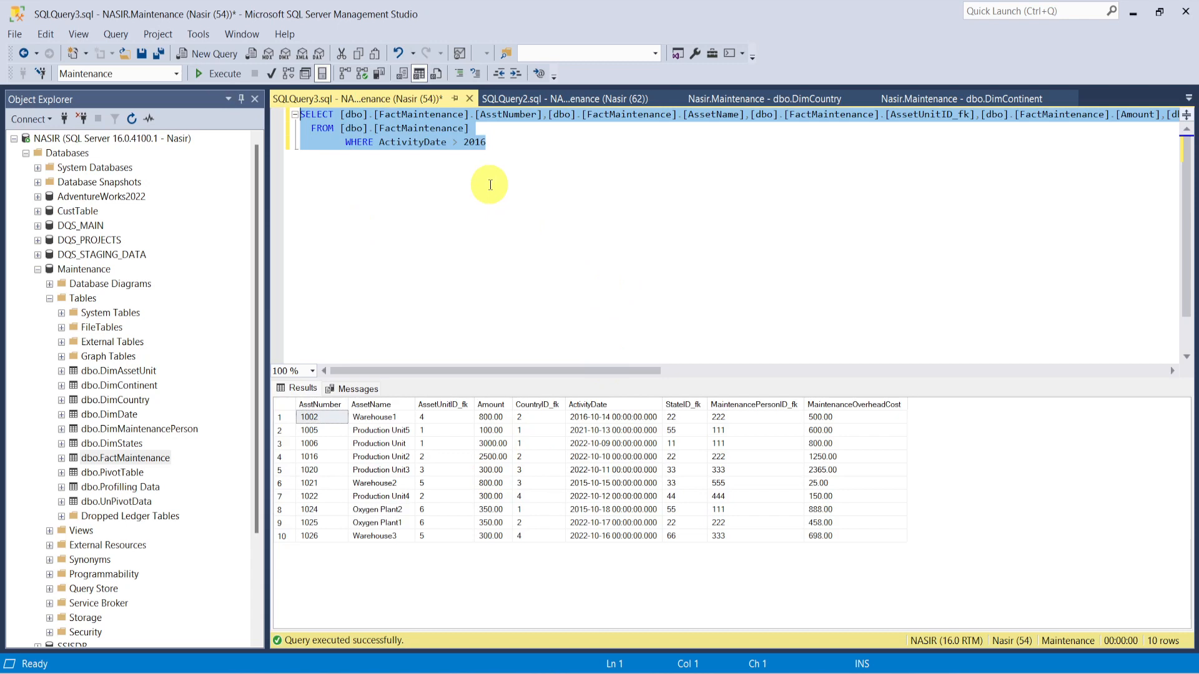
Enclose the ActivityDate > 2016 condition in parentheses and execute the whole query again
left_click(378, 148)
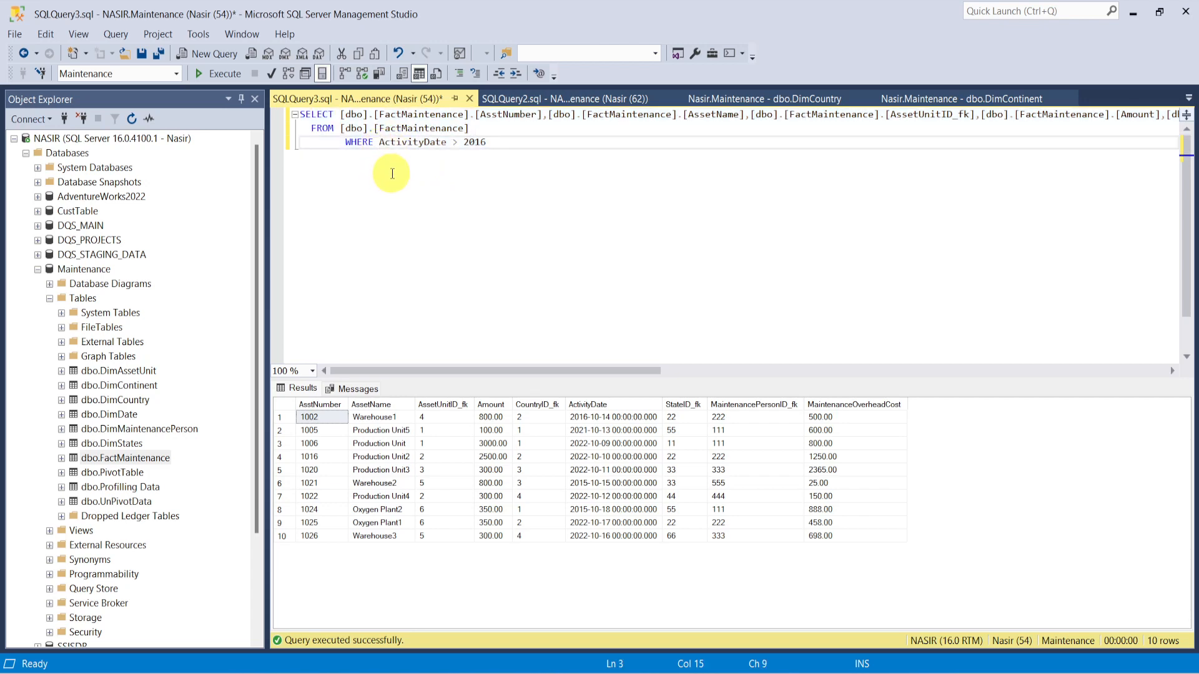
type("(")
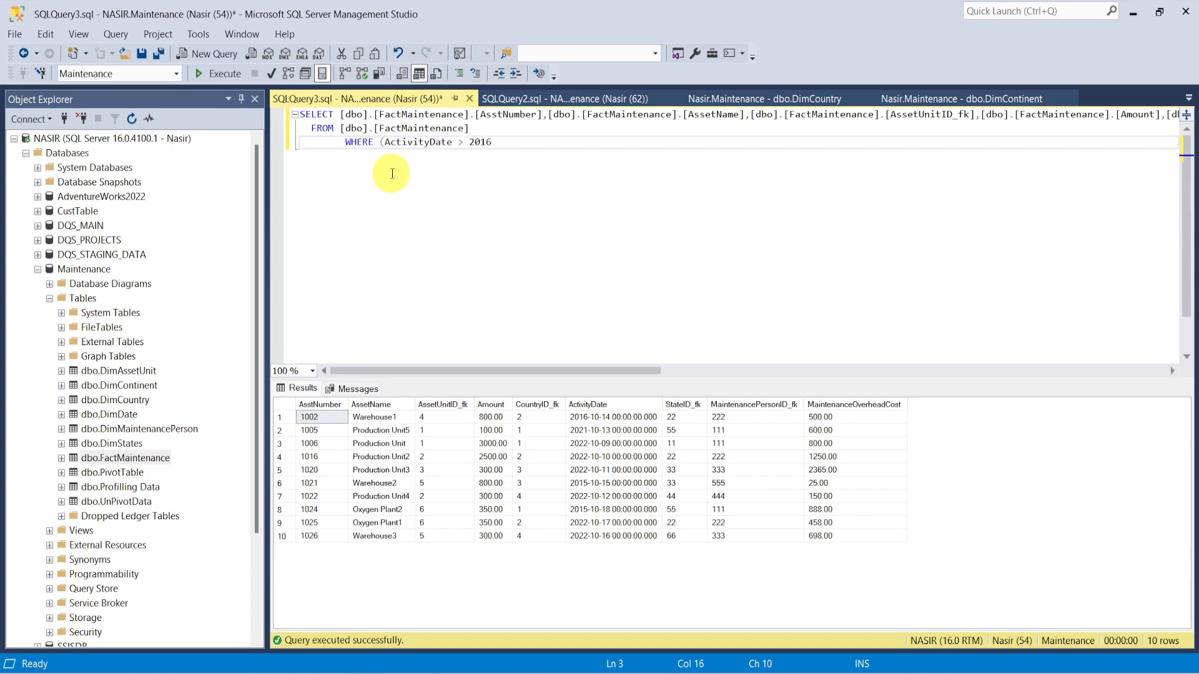
left_click(516, 144)
type(")")
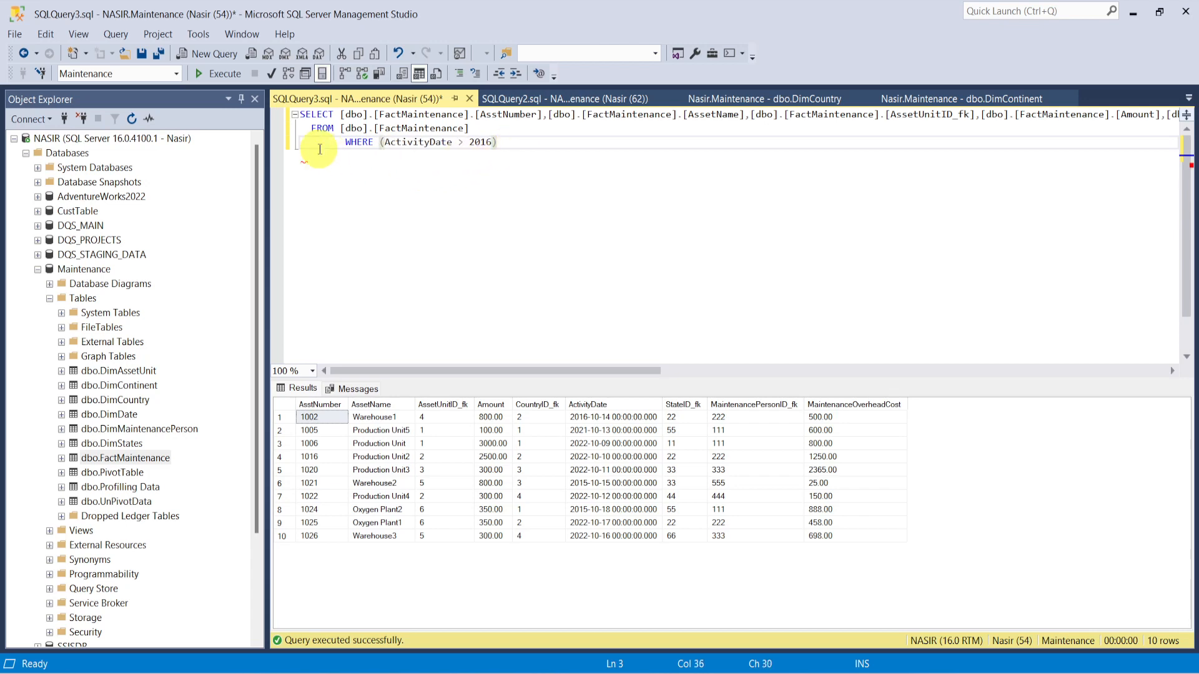
left_click(228, 72)
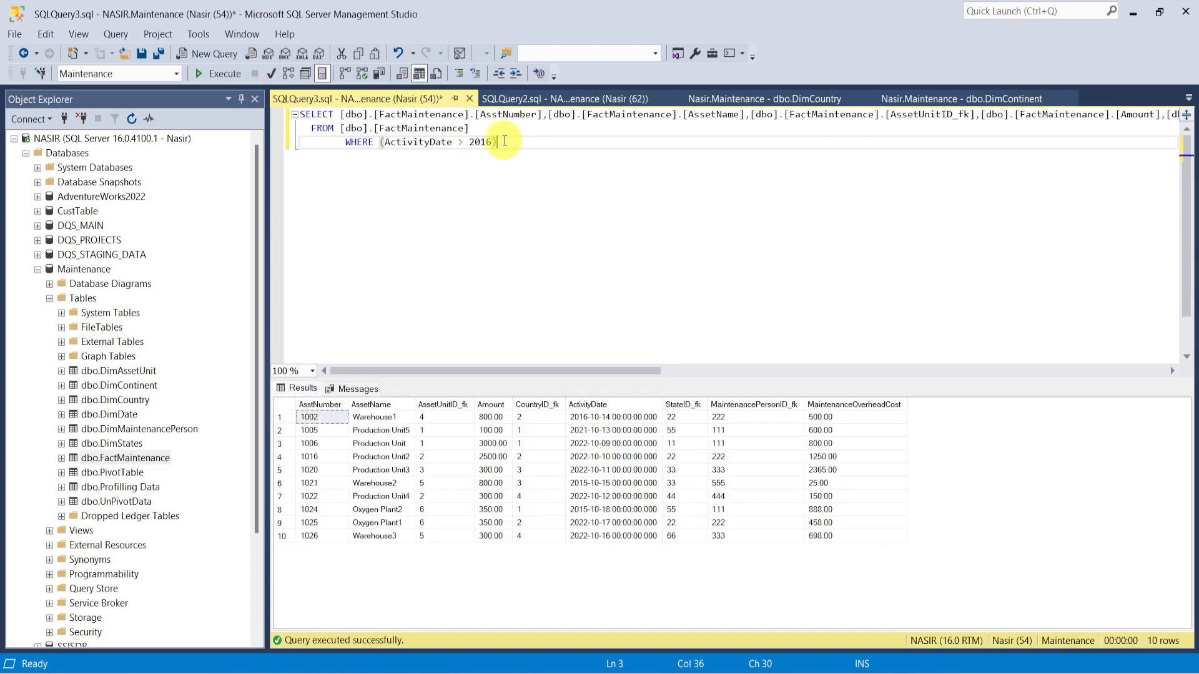
left_click_drag(496, 143, 295, 114)
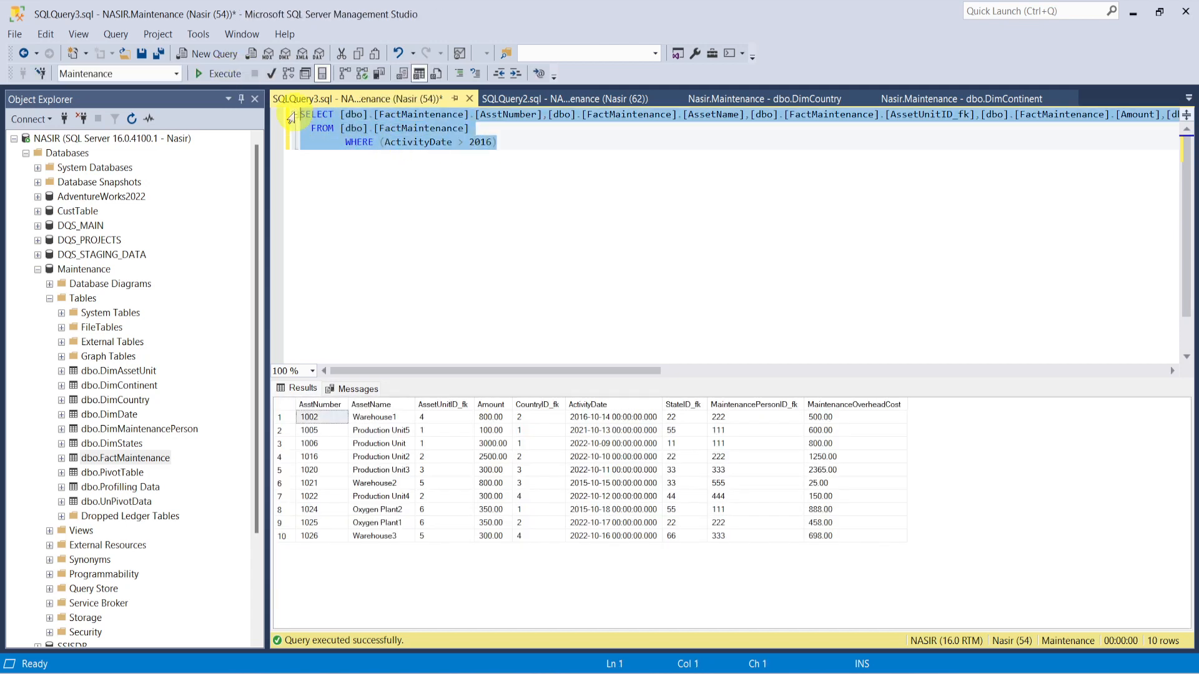
left_click(214, 73)
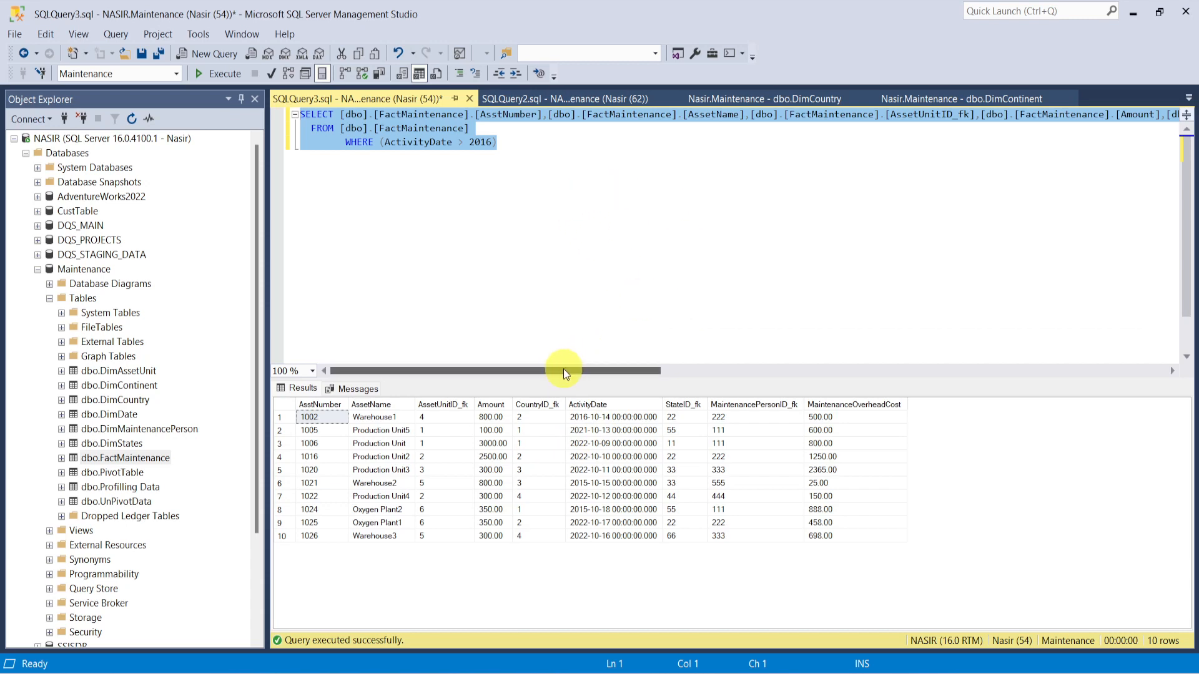
Review the query's column list, put square brackets around ActivityDate in the WHERE clause, and rerun the query
left_click_drag(563, 368, 922, 379)
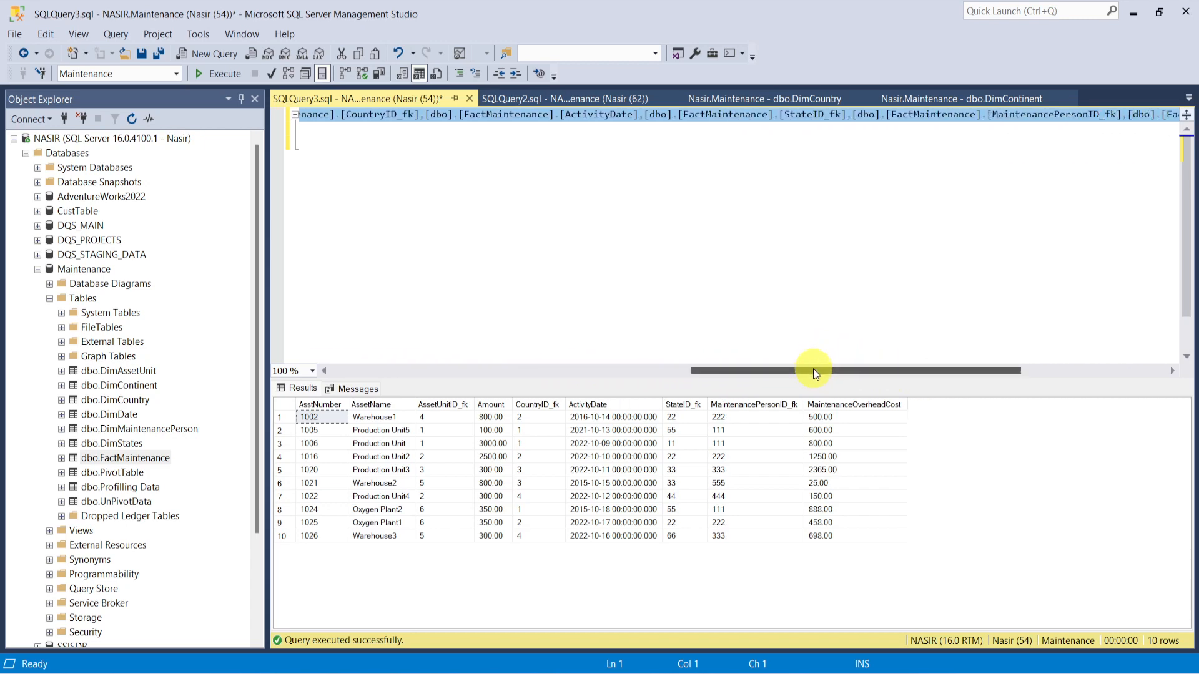
left_click_drag(814, 368, 774, 381)
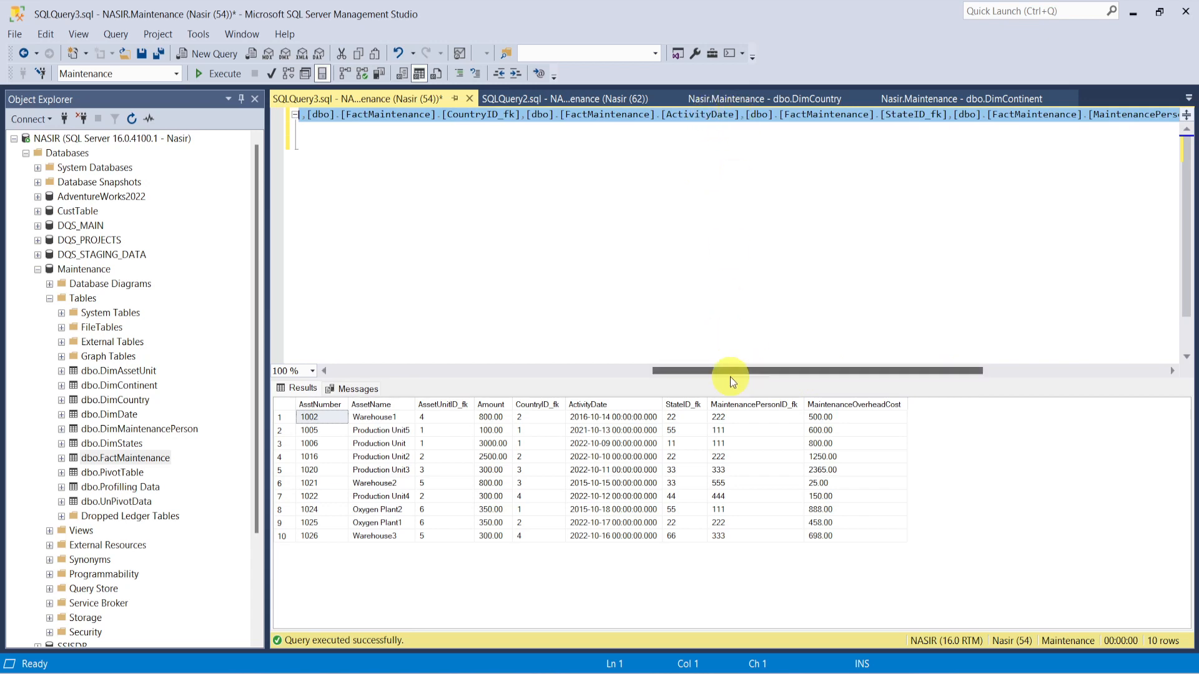
left_click_drag(710, 369, 374, 368)
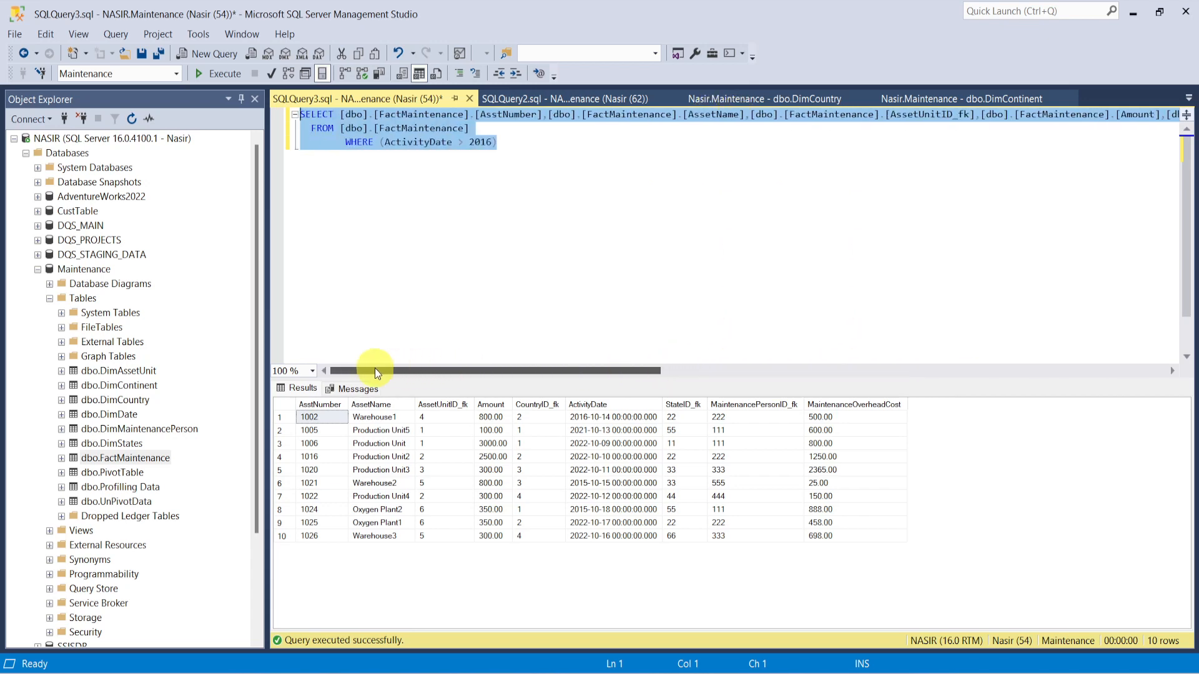
left_click(385, 142)
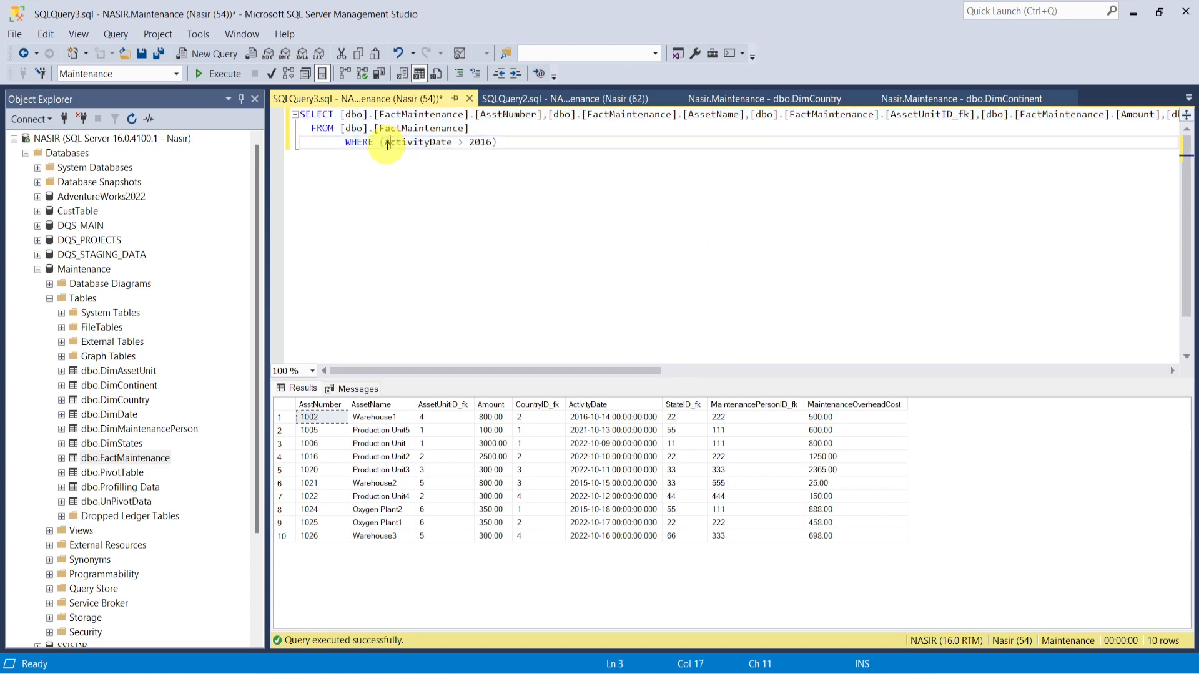
key("Left")
type("[")
double_click(427, 178)
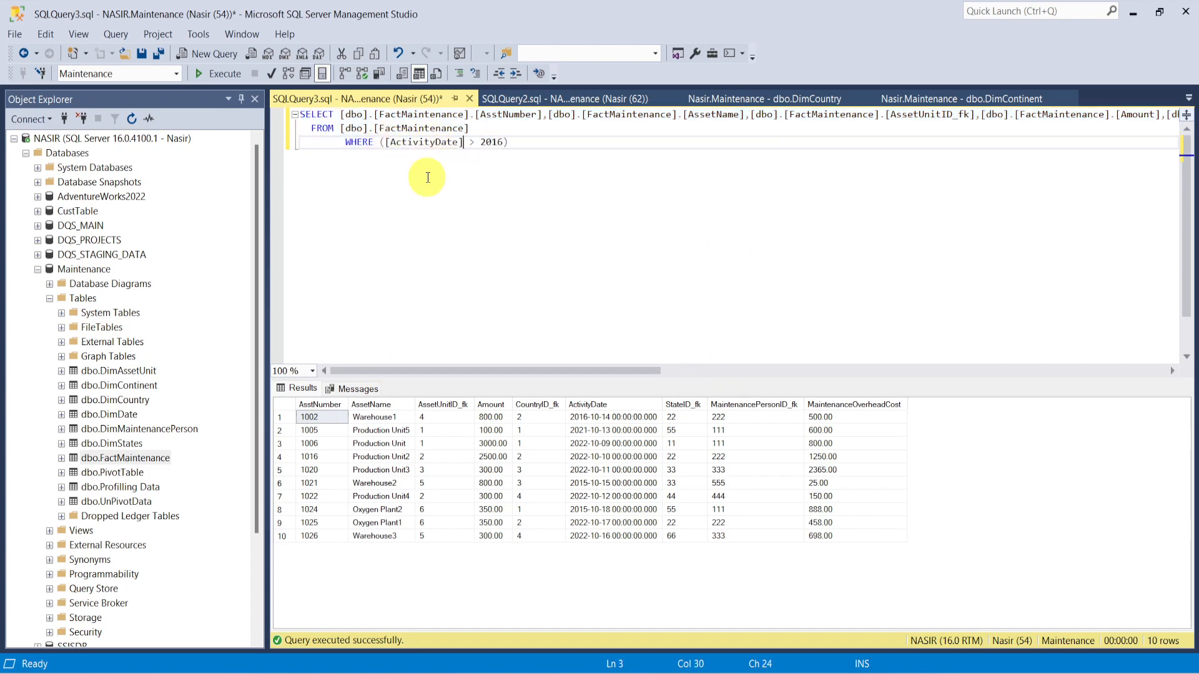
left_click_drag(529, 138, 284, 113)
left_click(222, 77)
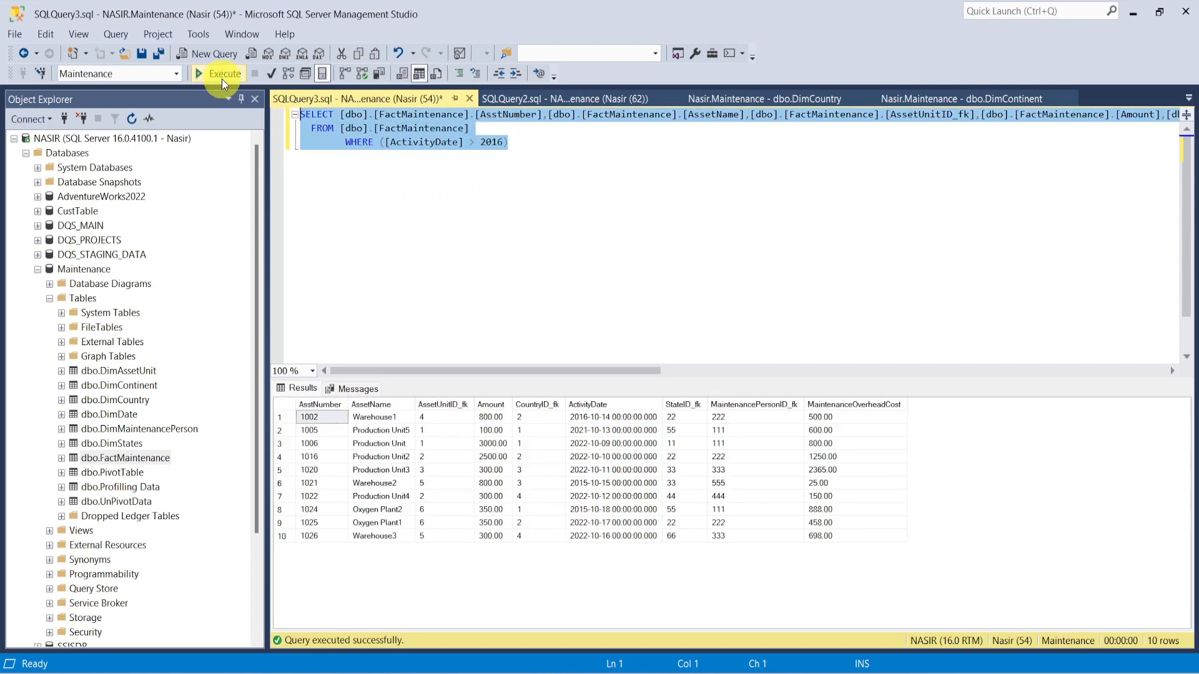
Qualify ActivityDate in the WHERE clause with the [dbo].[FactMaintenance] prefix and rerun the whole query
left_click(503, 188)
key("Return")
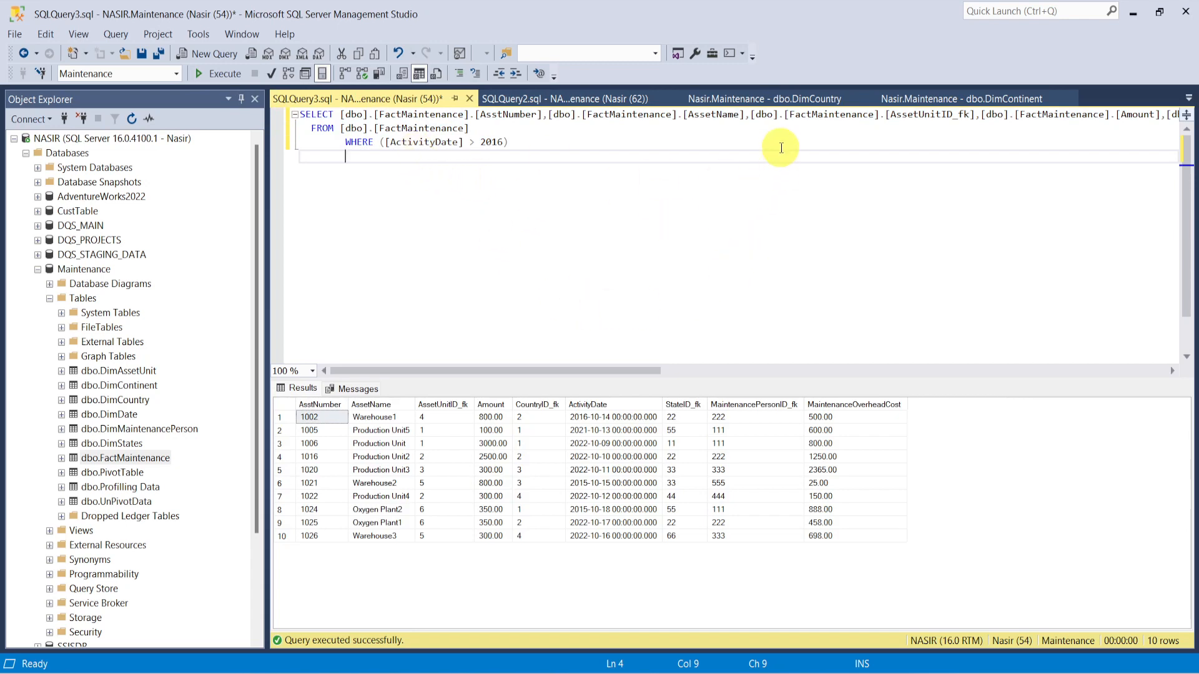
left_click_drag(751, 115, 881, 115)
key("ctrl+c")
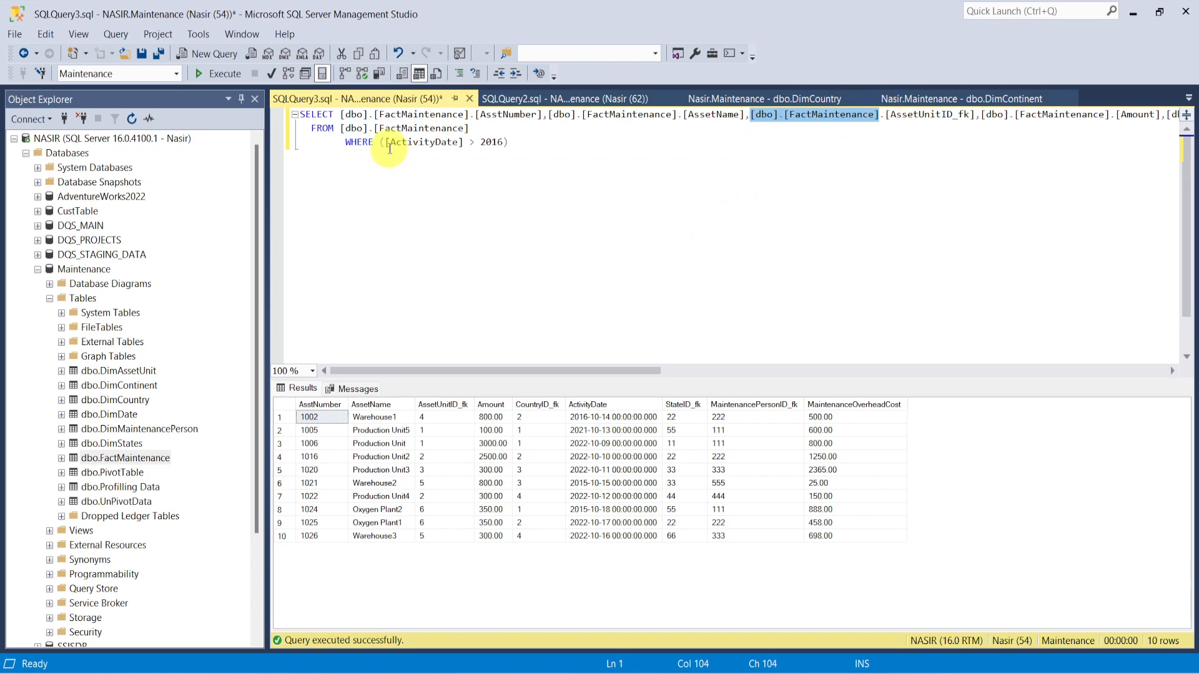
left_click(386, 144)
key("ctrl+v")
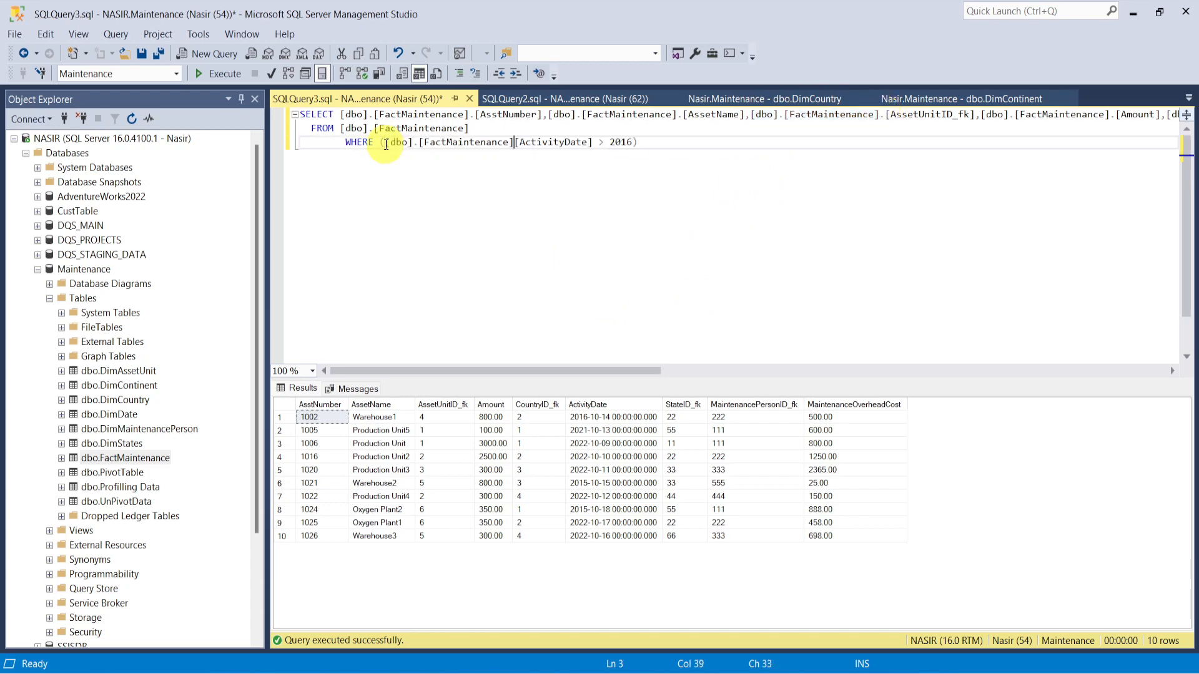
type(".")
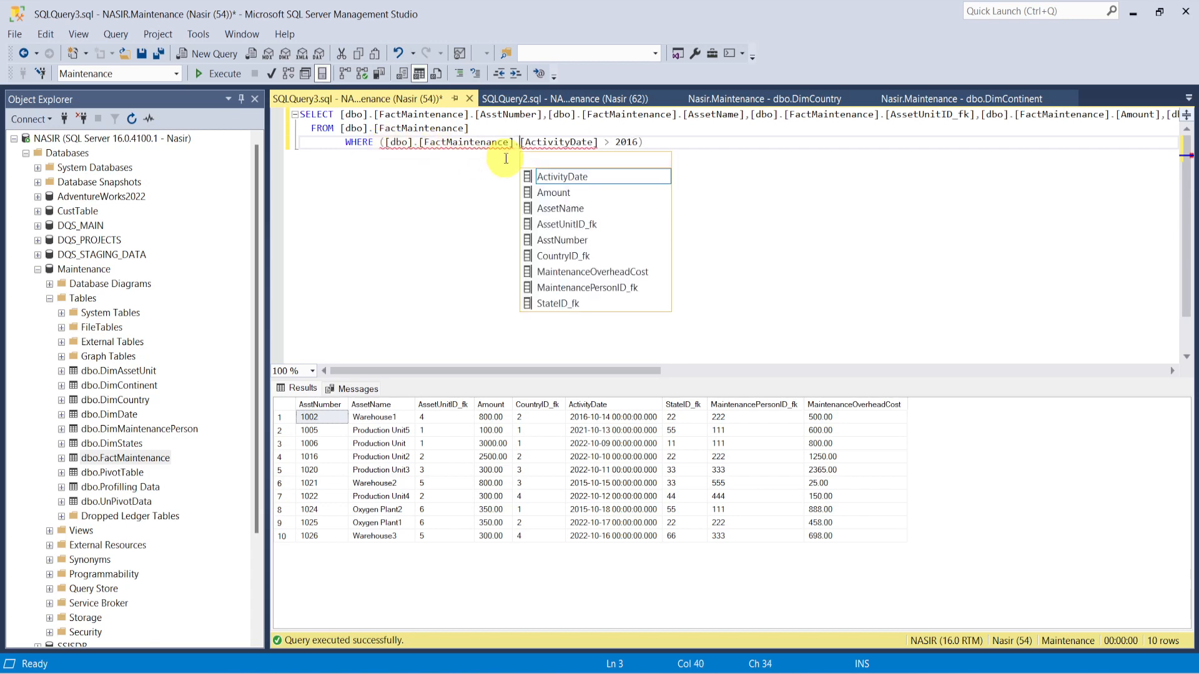
double_click(564, 177)
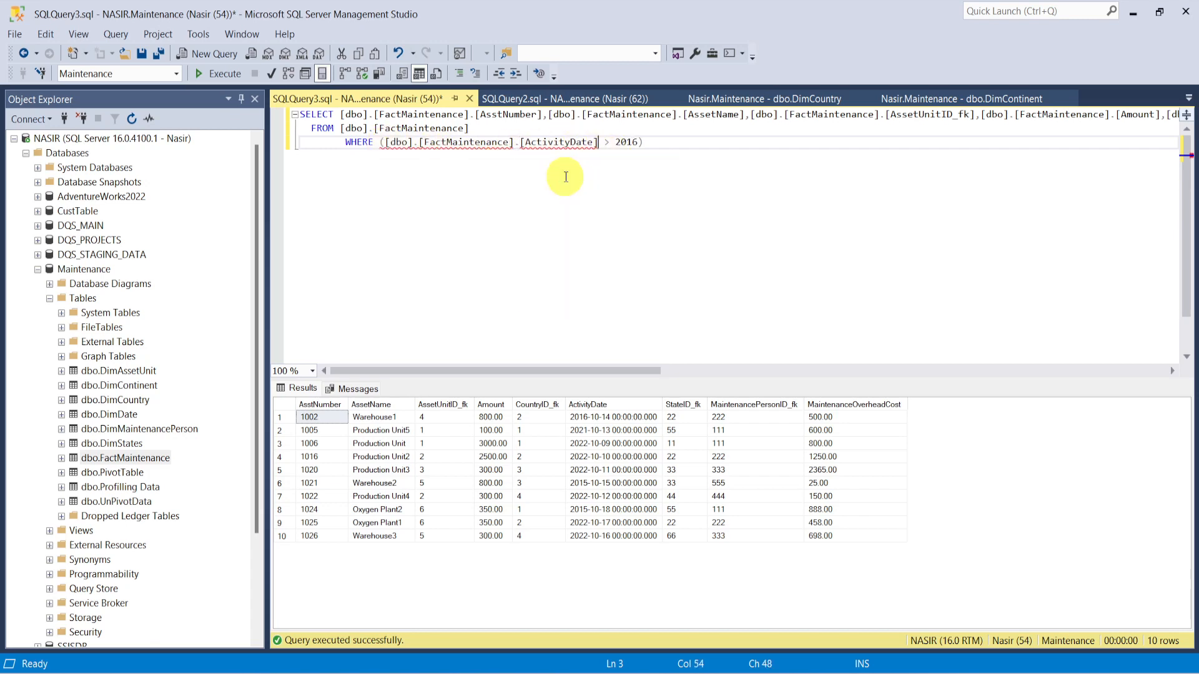
left_click_drag(658, 145, 294, 114)
left_click(229, 73)
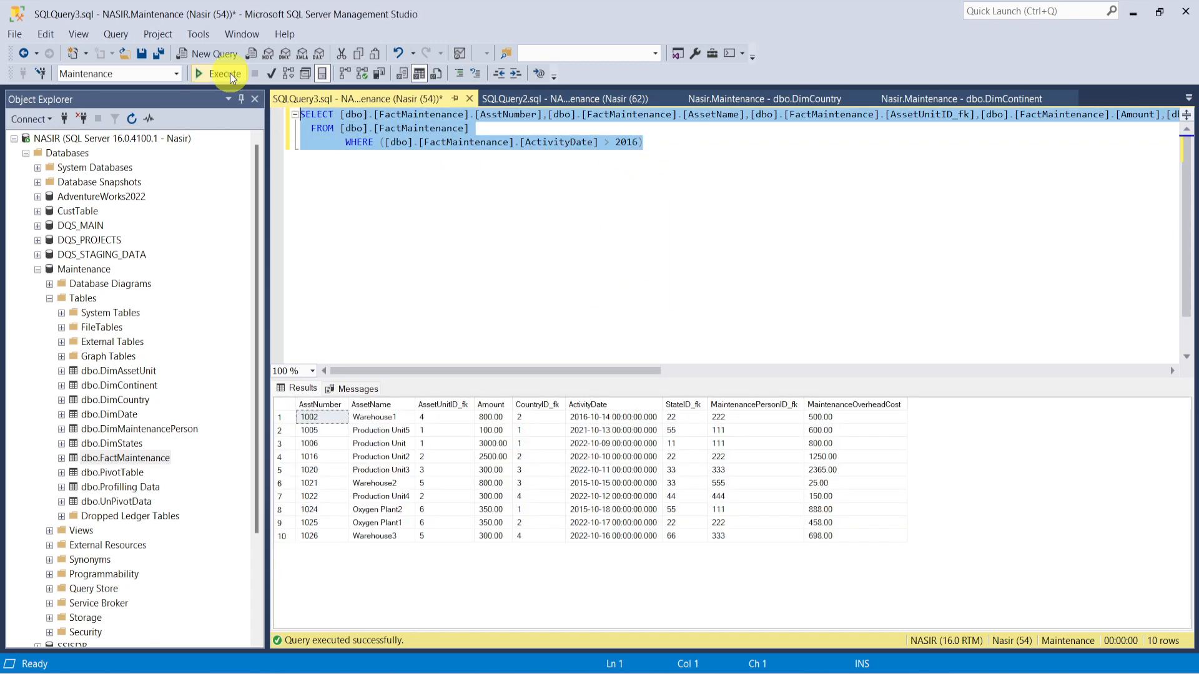
left_click(662, 231)
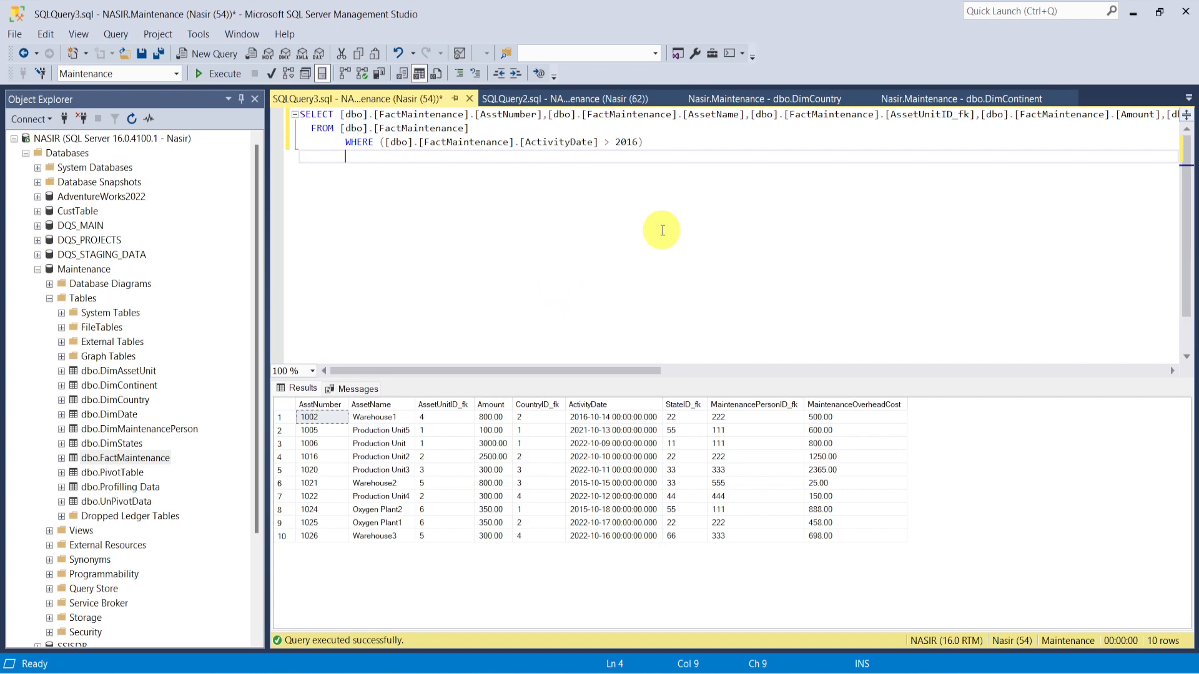
left_click_drag(643, 142, 278, 113)
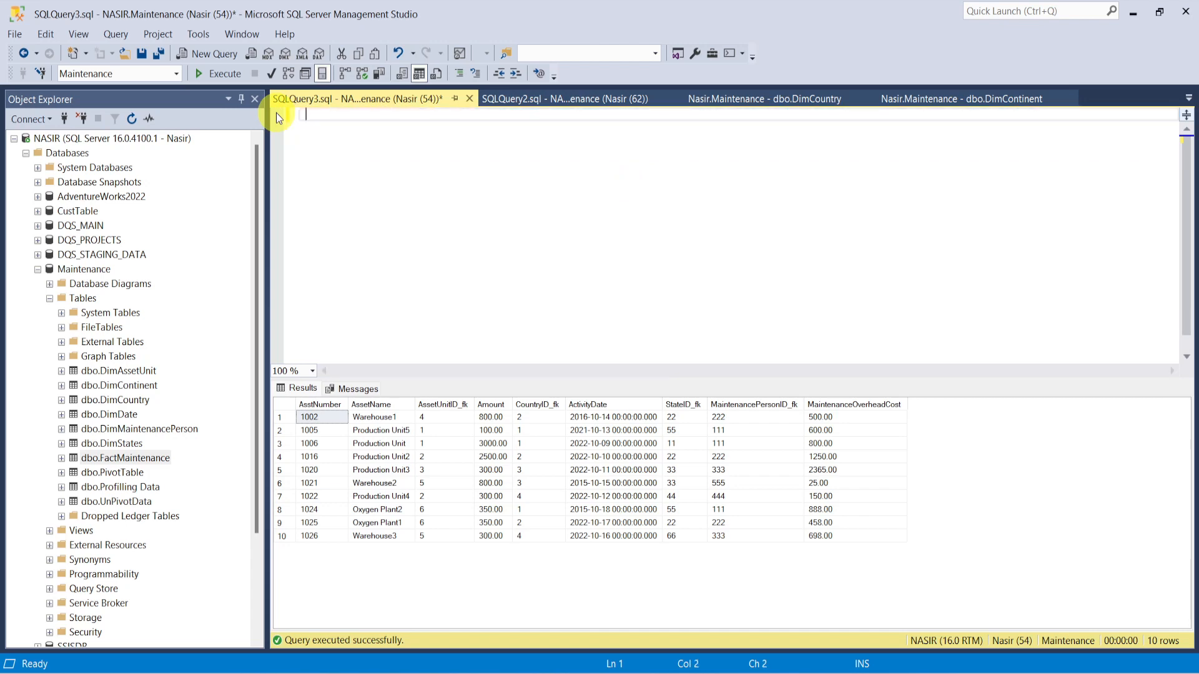
key("ctrl+z")
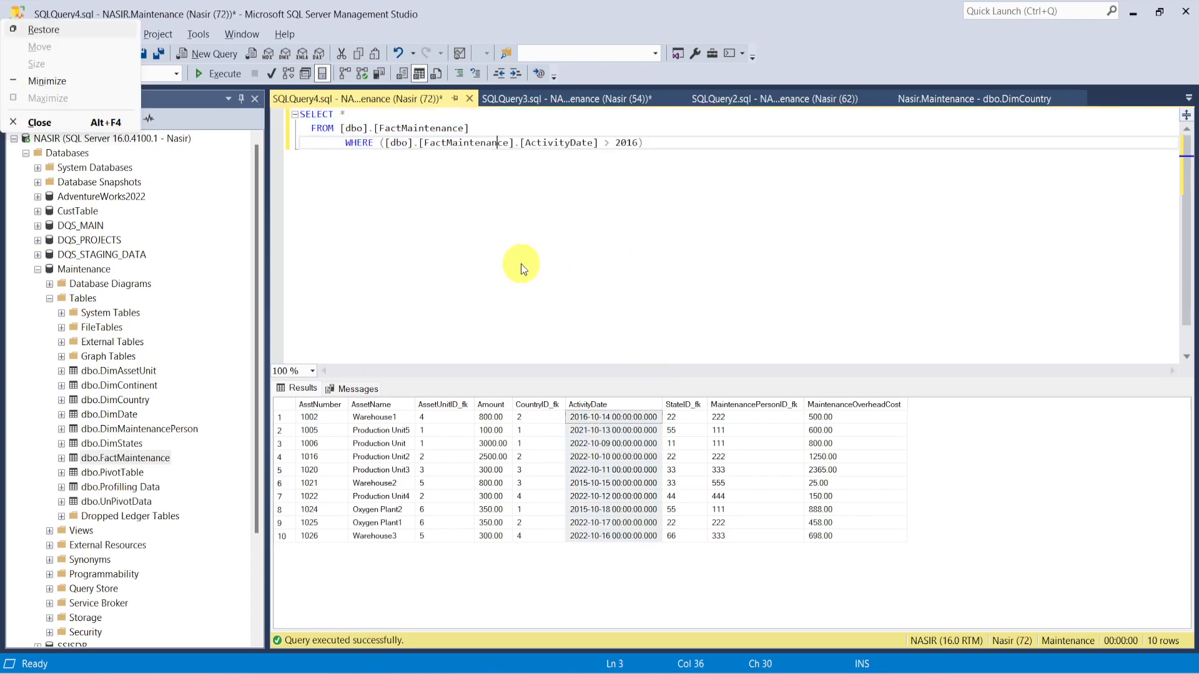
Open the design of the dbo.FactMaintenance table to check ActivityDate's data type, and return to the SELECT * query in SQLQuery4
left_click(521, 264)
right_click(135, 458)
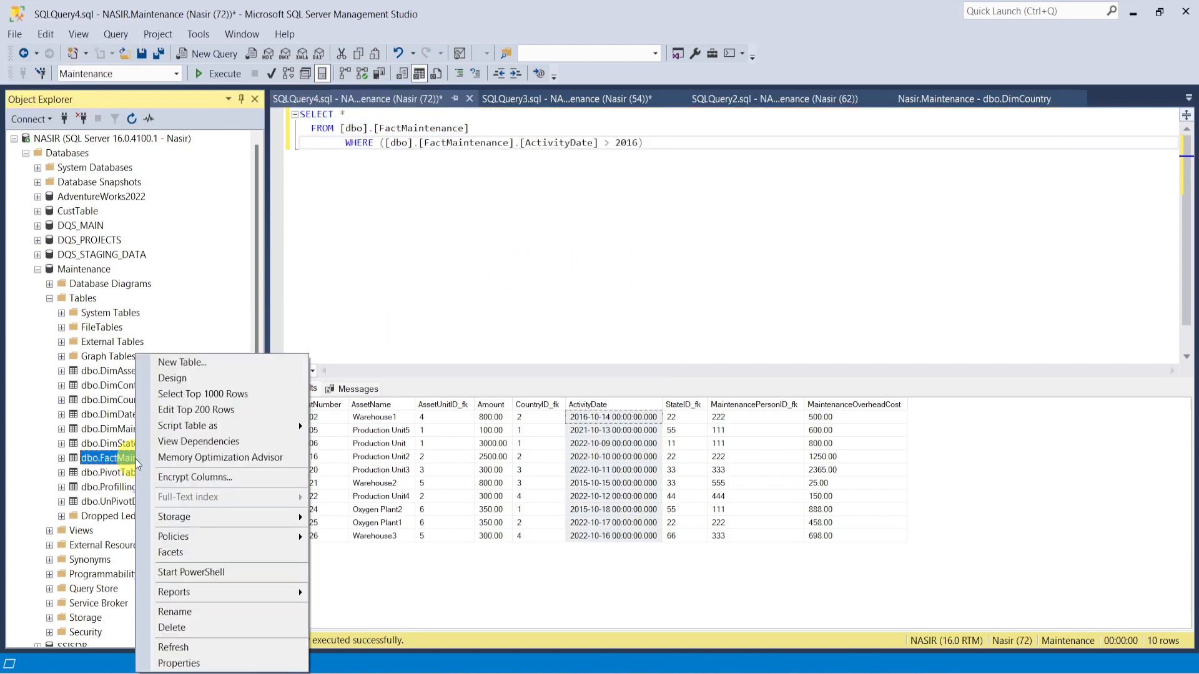
left_click(222, 381)
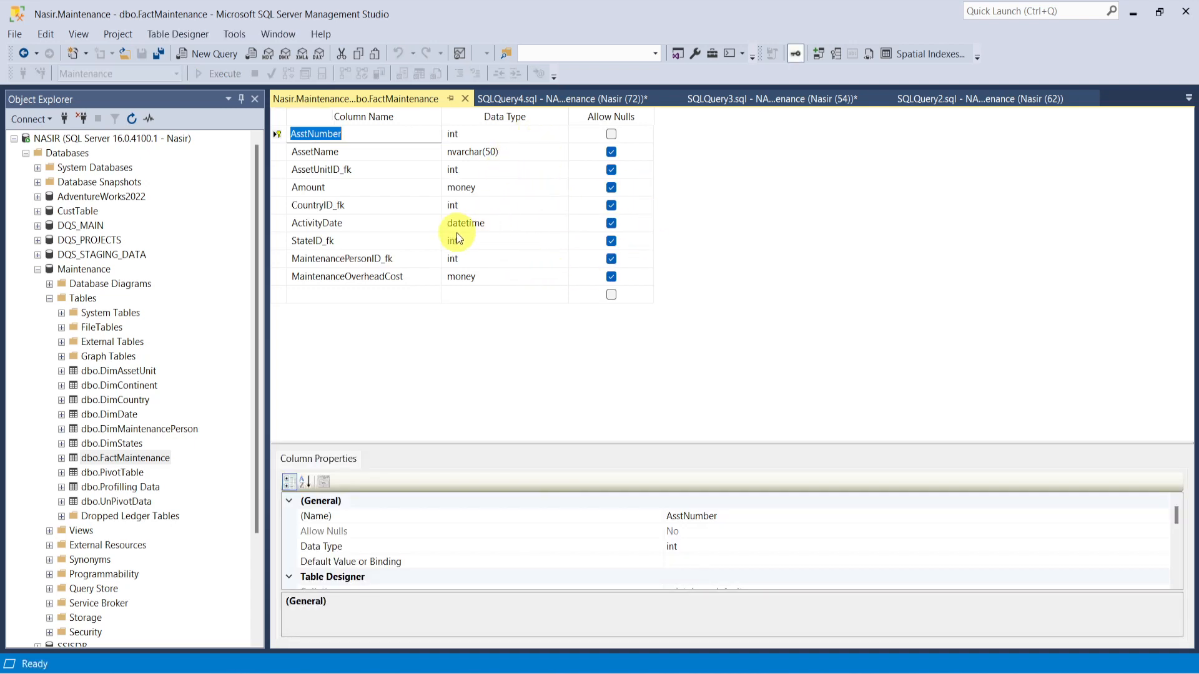
left_click(549, 99)
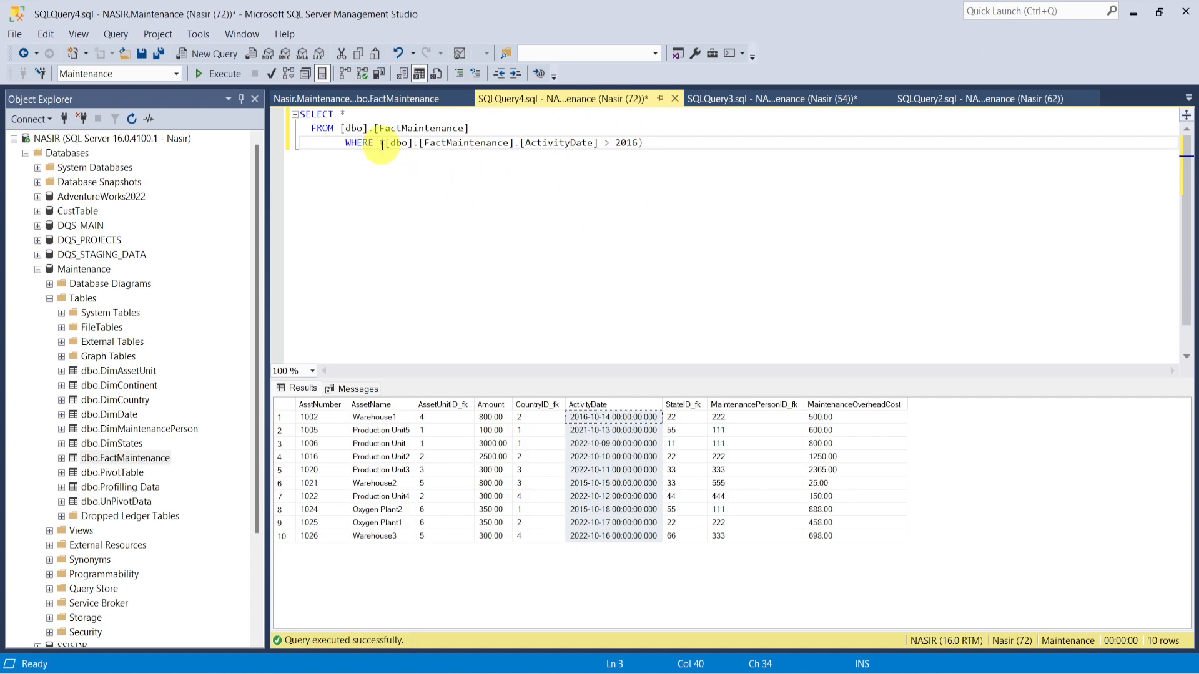
Insert the Year function directly before the parenthesized condition in the WHERE clause
left_click(382, 145)
type("(")
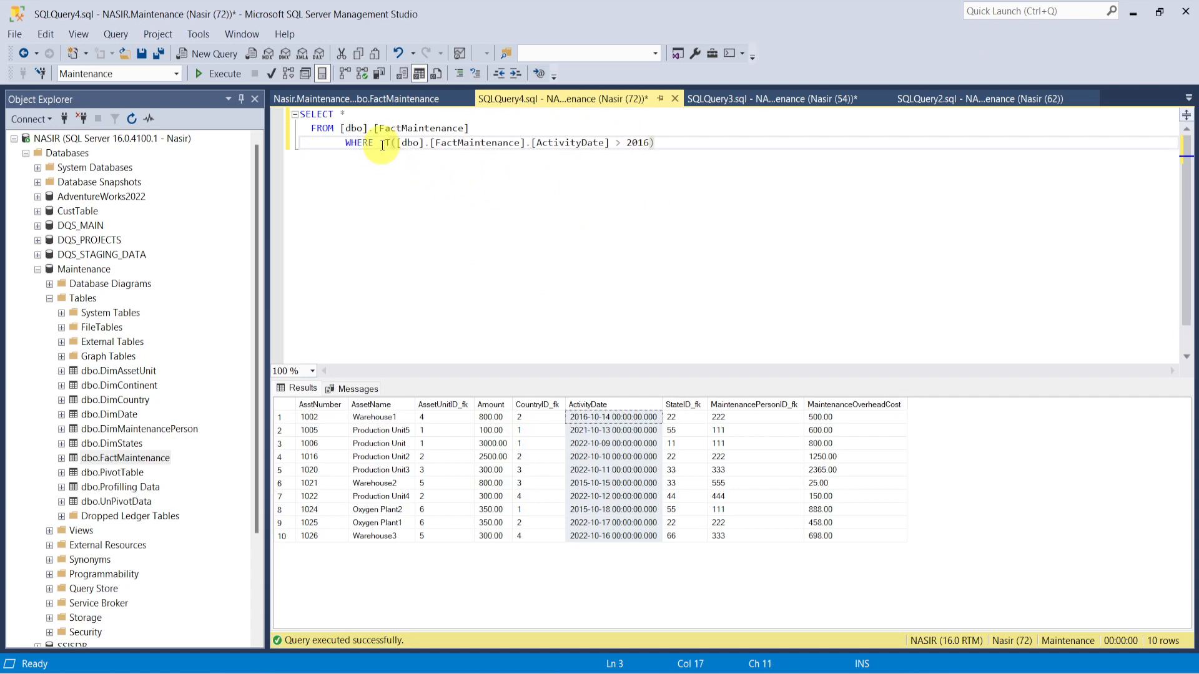
type("Year")
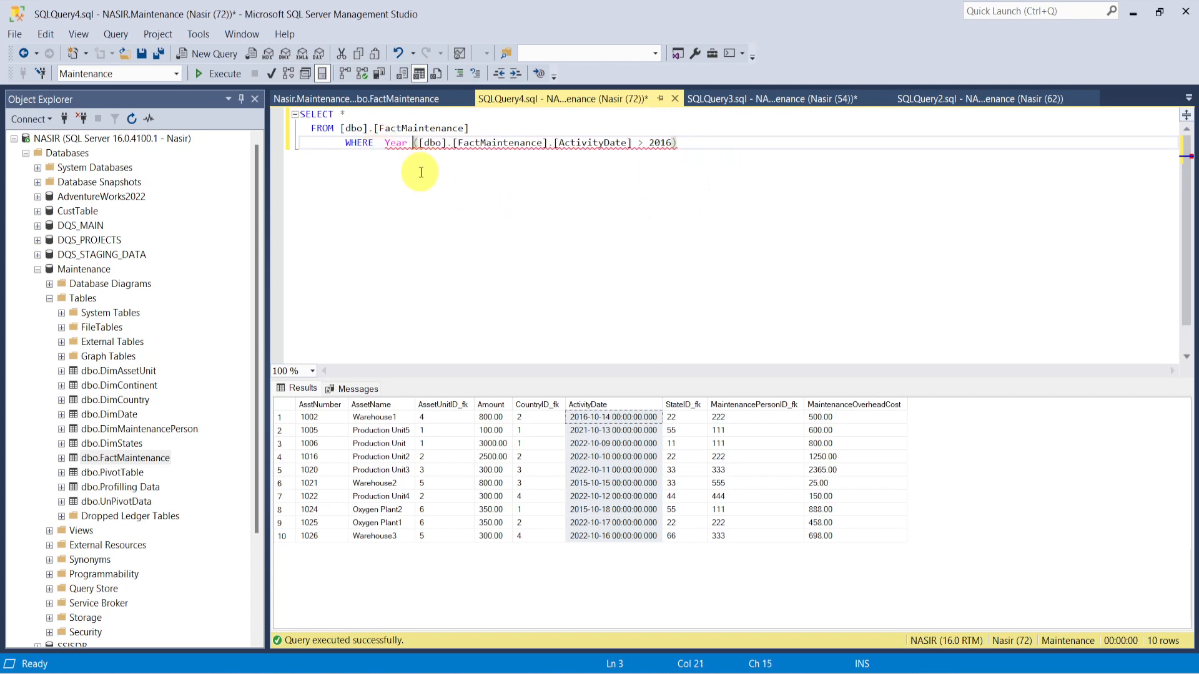
key("BackSpace")
left_click(540, 209)
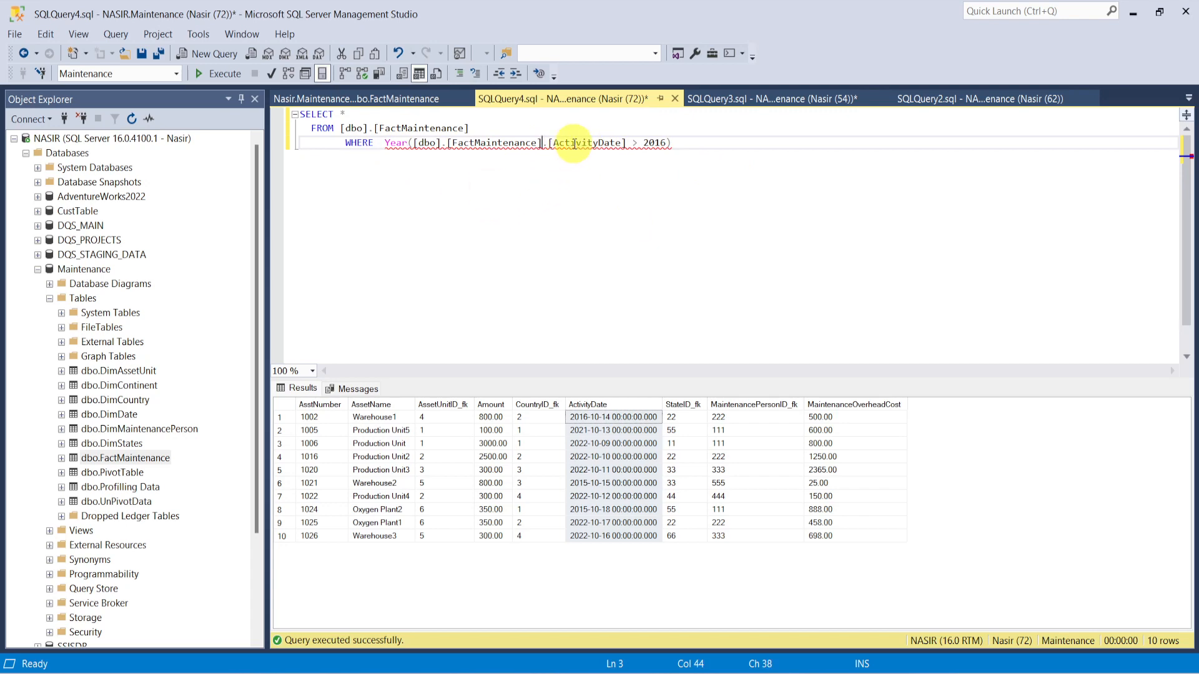
Remove the [dbo].[FactMaintenance] prefix and the square brackets from ActivityDate in the WHERE clause
mouse_move(550, 146)
left_click_drag(550, 145, 414, 144)
key("Delete")
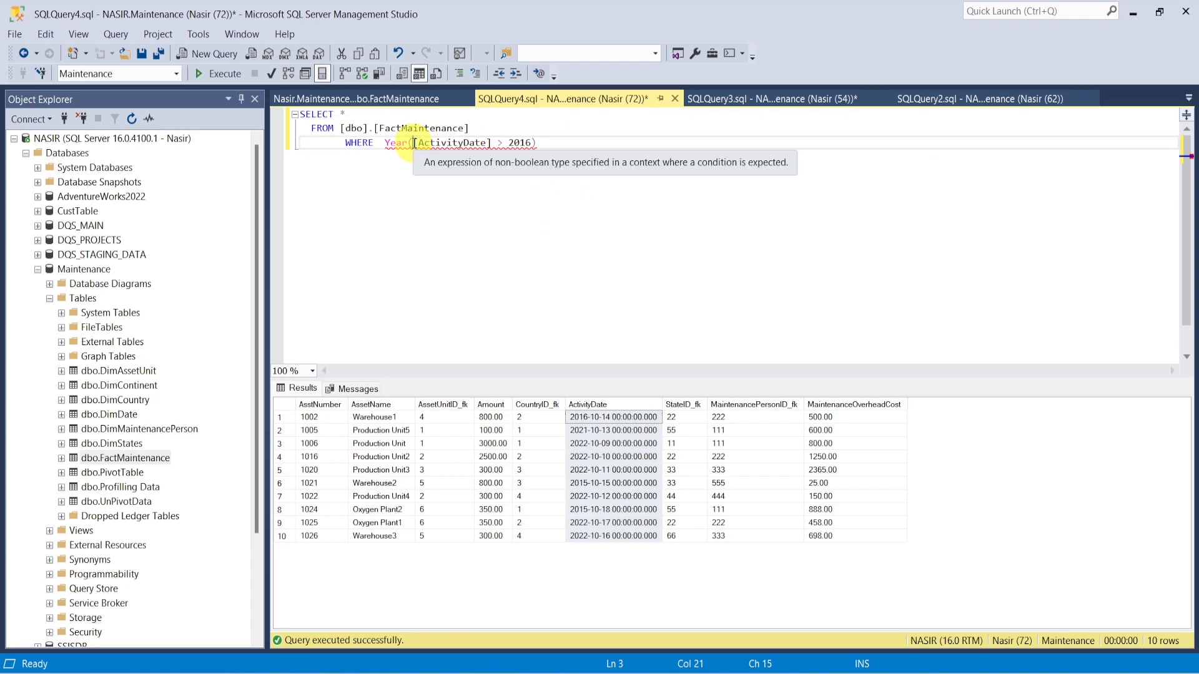
left_click(493, 146)
key("BackSpace")
key("ctrl+Left")
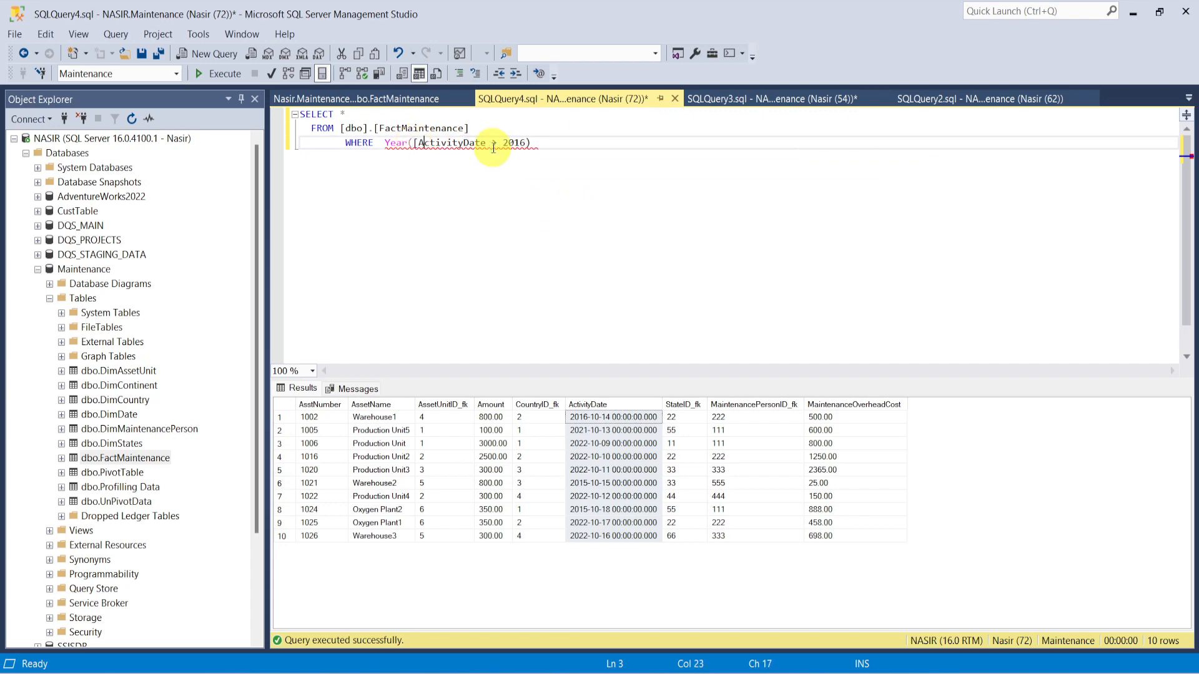
key("BackSpace")
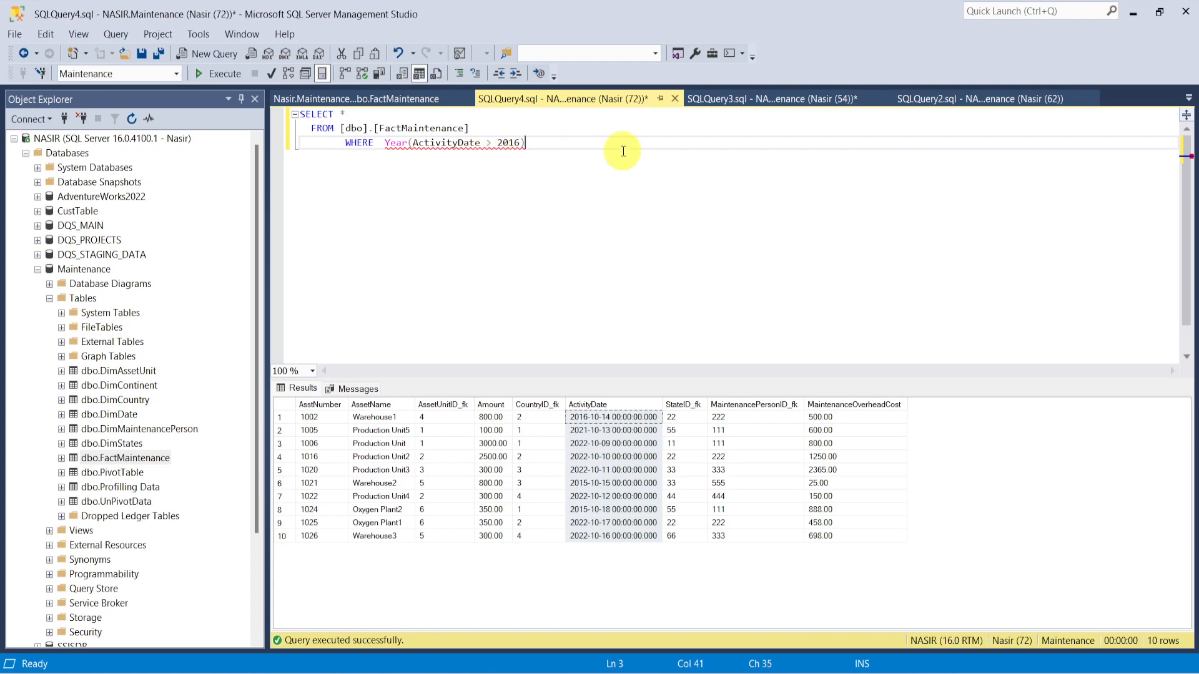
key("End")
Move the closing parenthesis so the condition reads Year(ActivityDate) > 2016, and execute the whole query
mouse_move(416, 147)
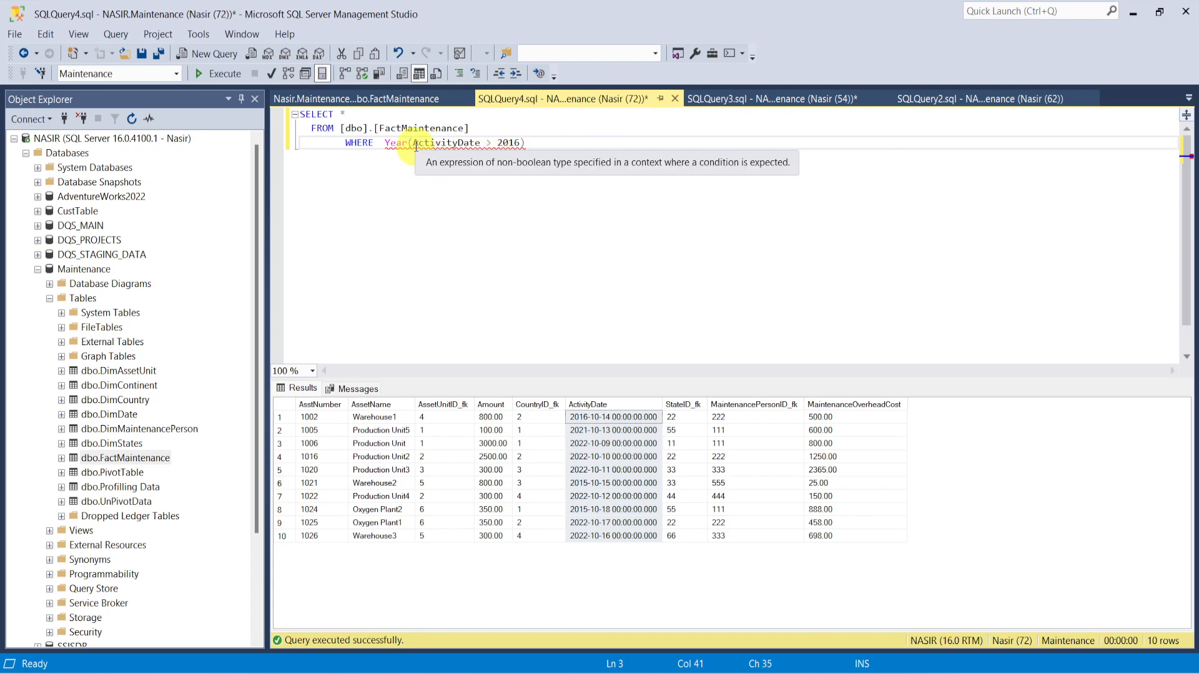
left_click(478, 149)
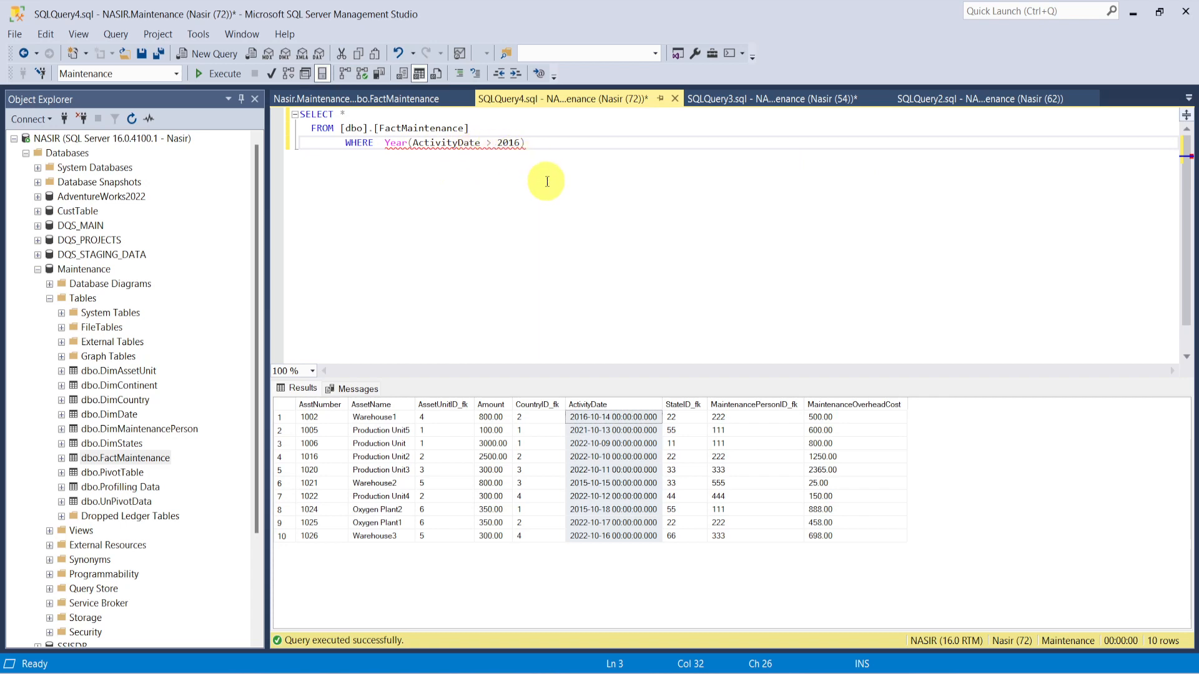
left_click(544, 148)
key("BackSpace")
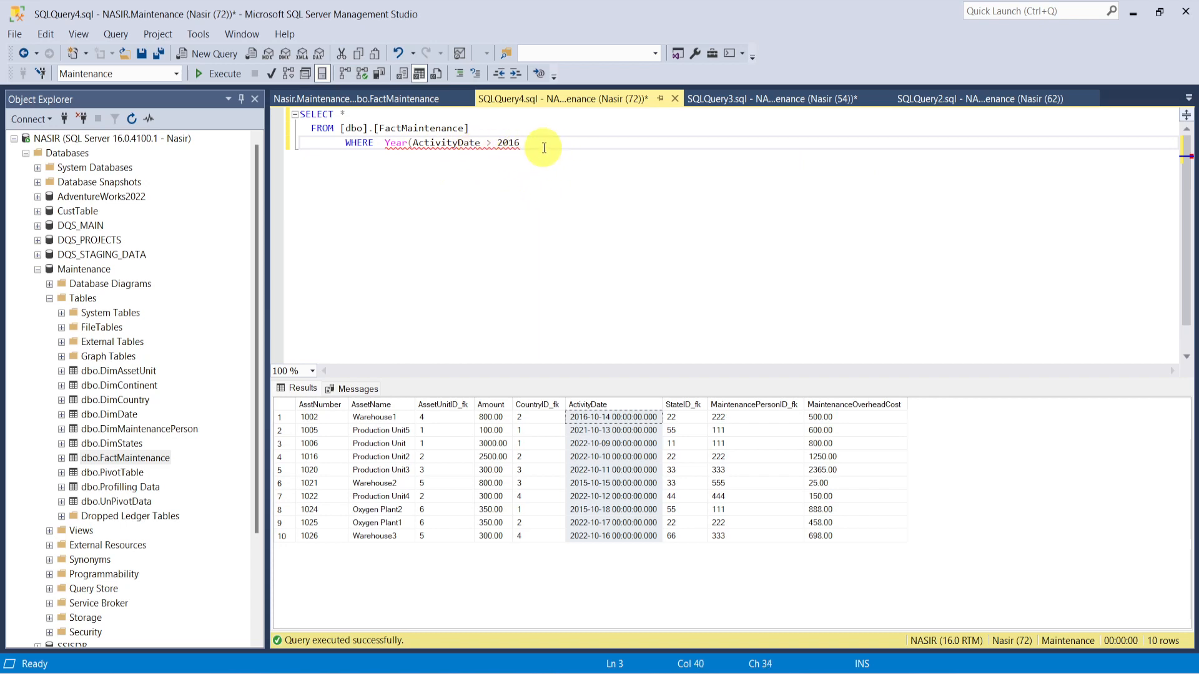
key("Left")
key("Left")
key("Left")
type(")")
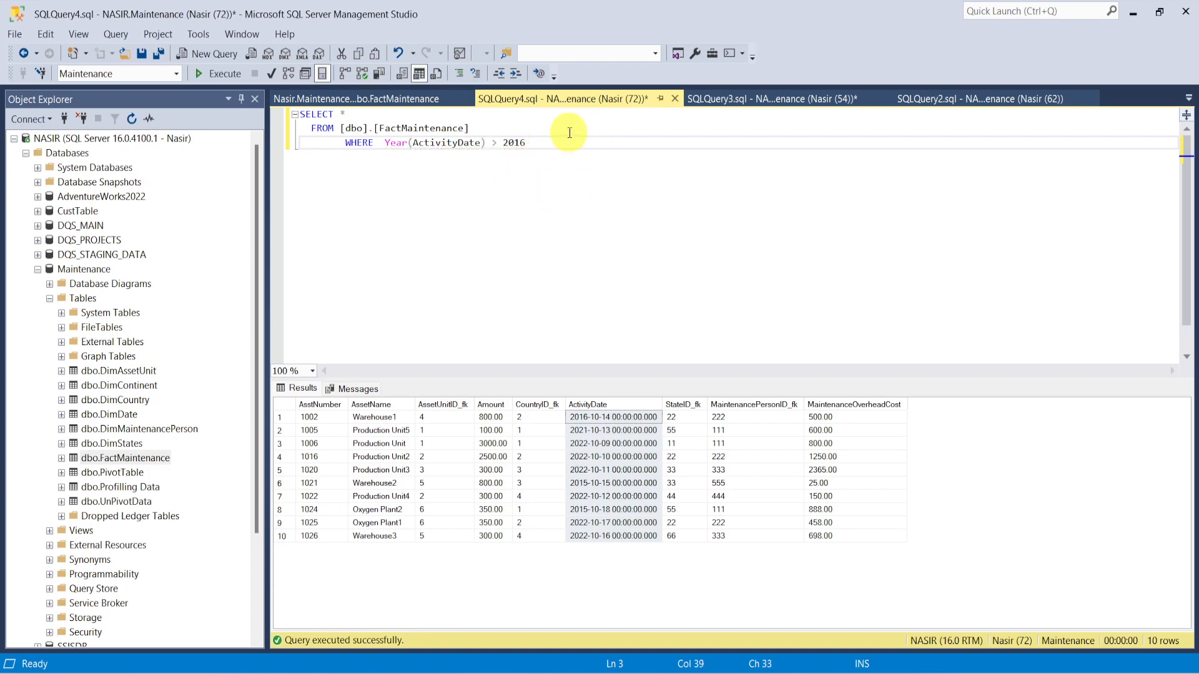
left_click_drag(534, 144, 282, 122)
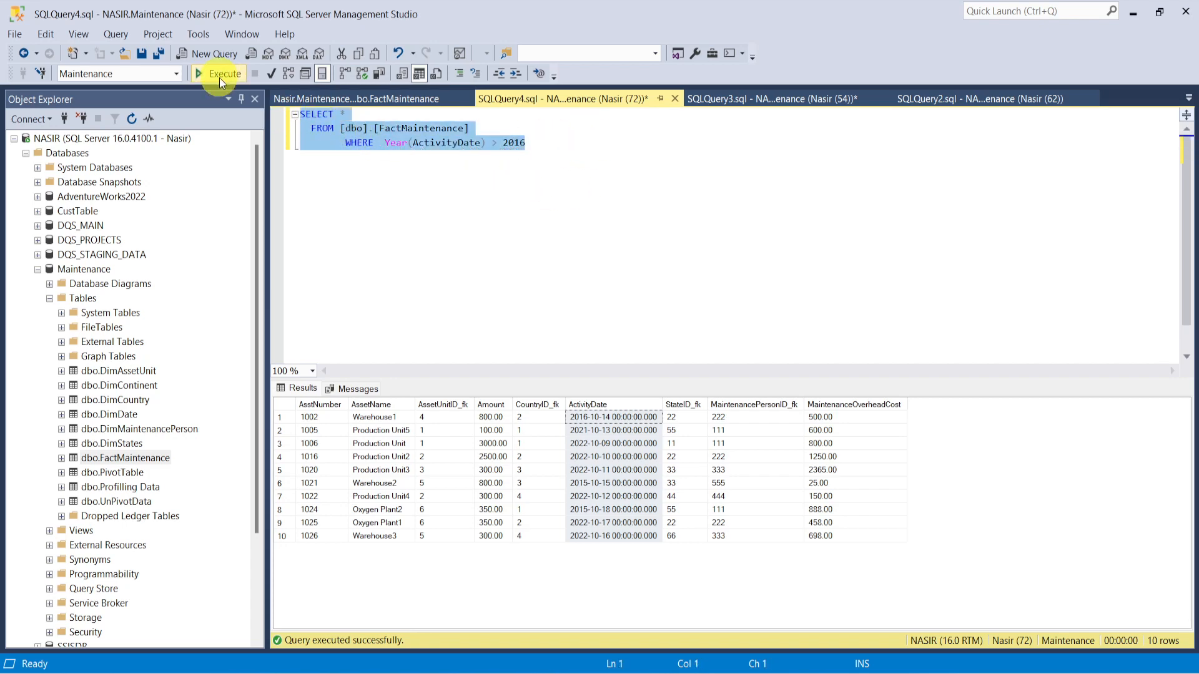
left_click(219, 77)
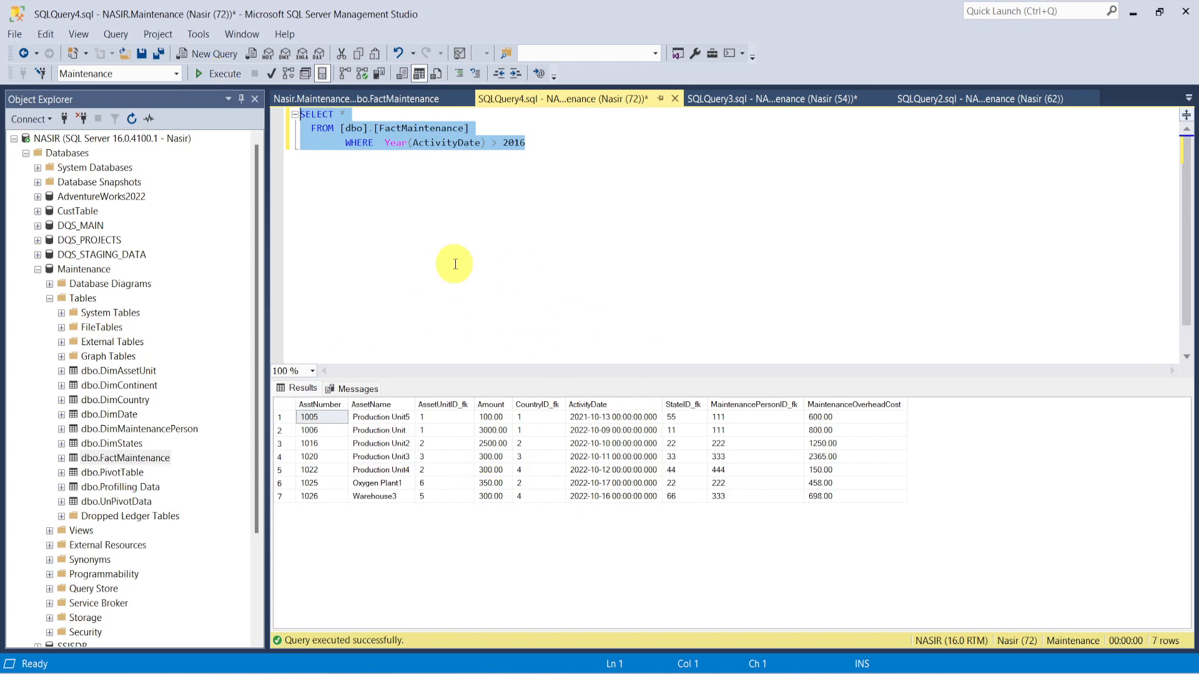
Copy the Year(ActivityDate) > 2016 condition into the Partition Wizard's query in Visual Studio, replacing the condition after WHERE
left_click(425, 159)
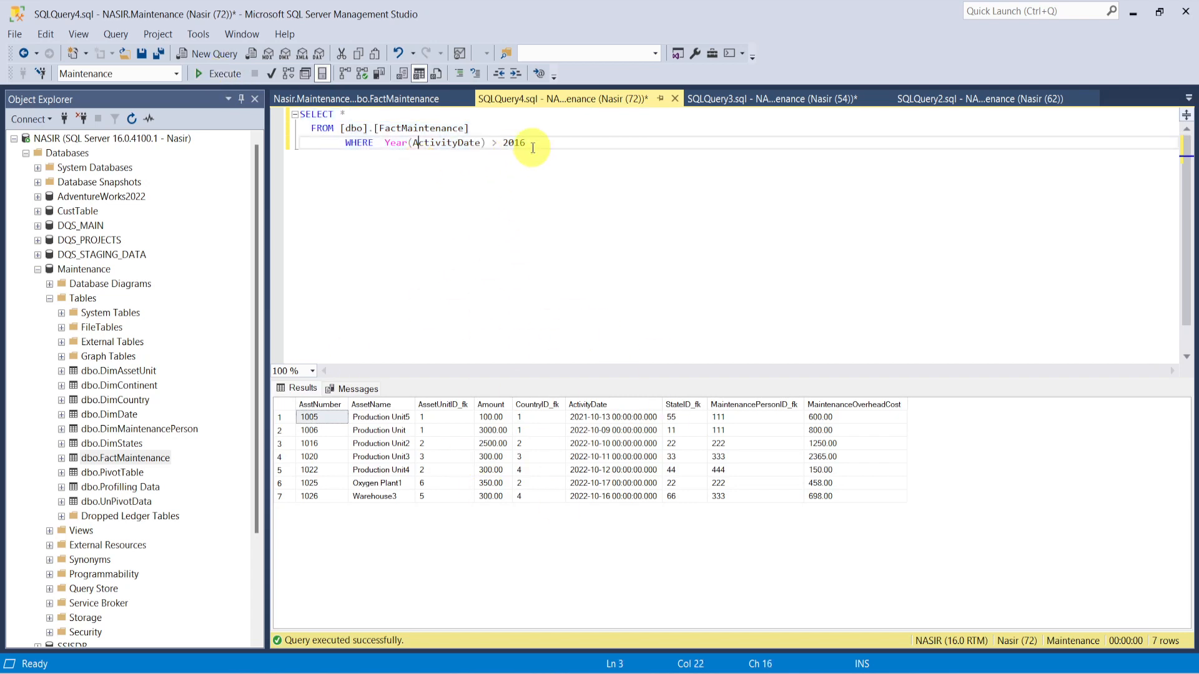
left_click_drag(540, 143, 385, 141)
key("ctrl+c")
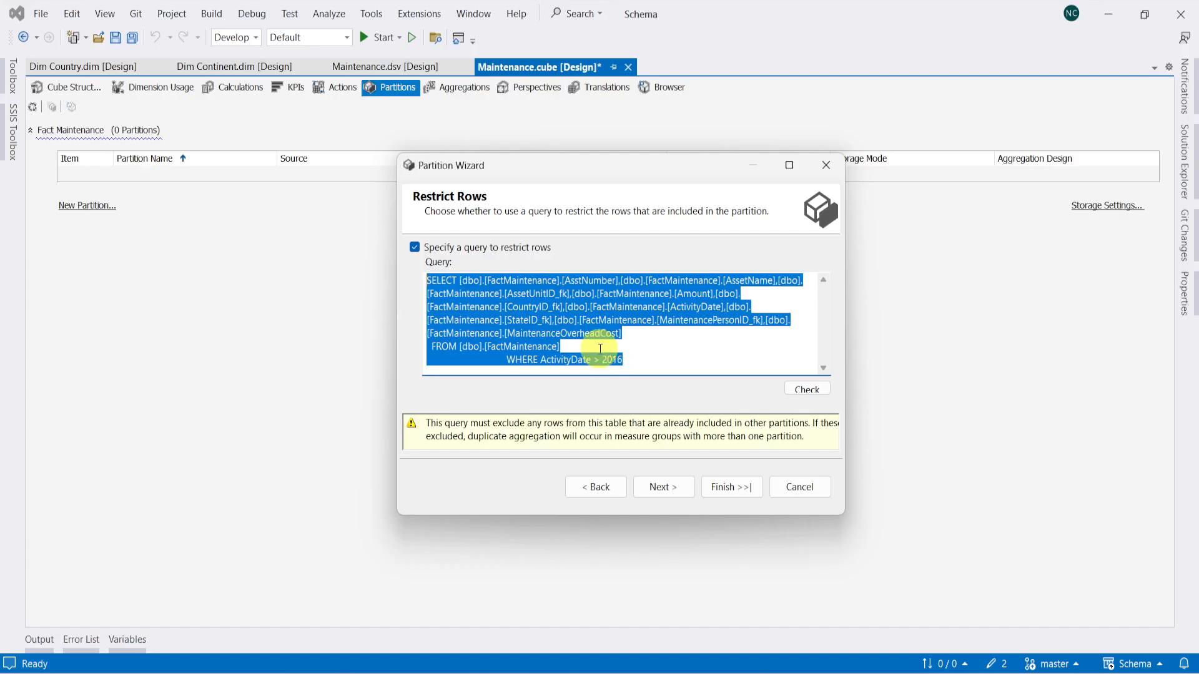
left_click_drag(641, 361, 508, 359)
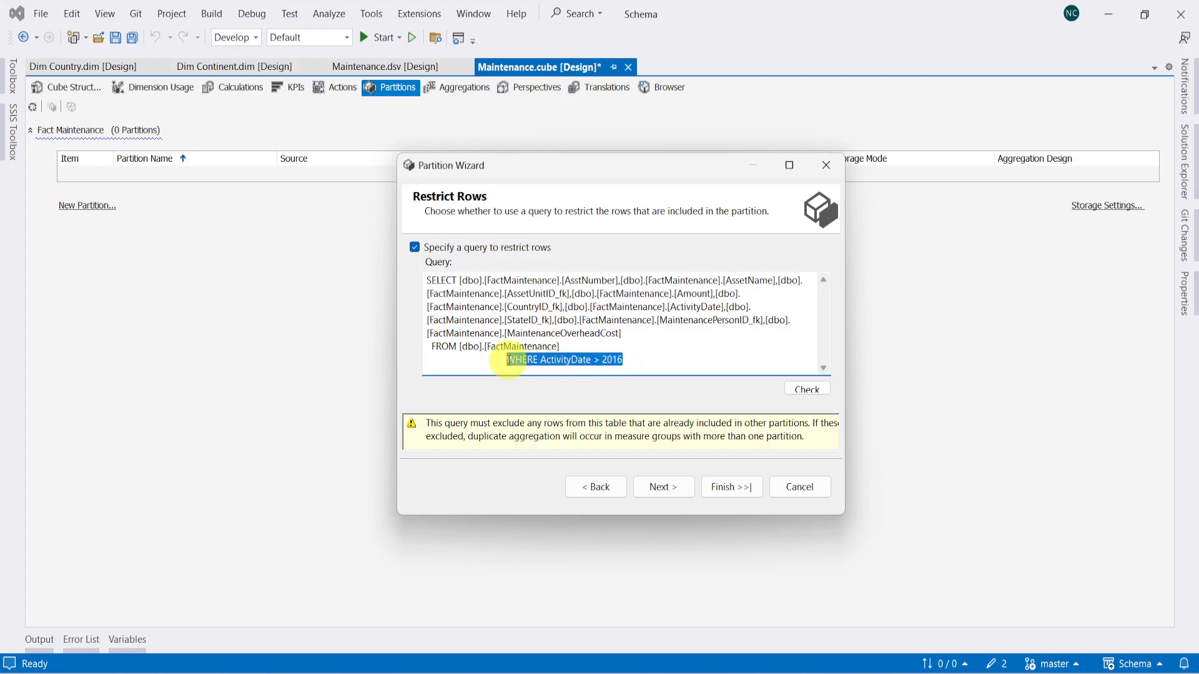
key("ctrl+v")
key("ctrl+z")
left_click(634, 359)
double_click(622, 359)
left_click_drag(622, 359, 554, 359)
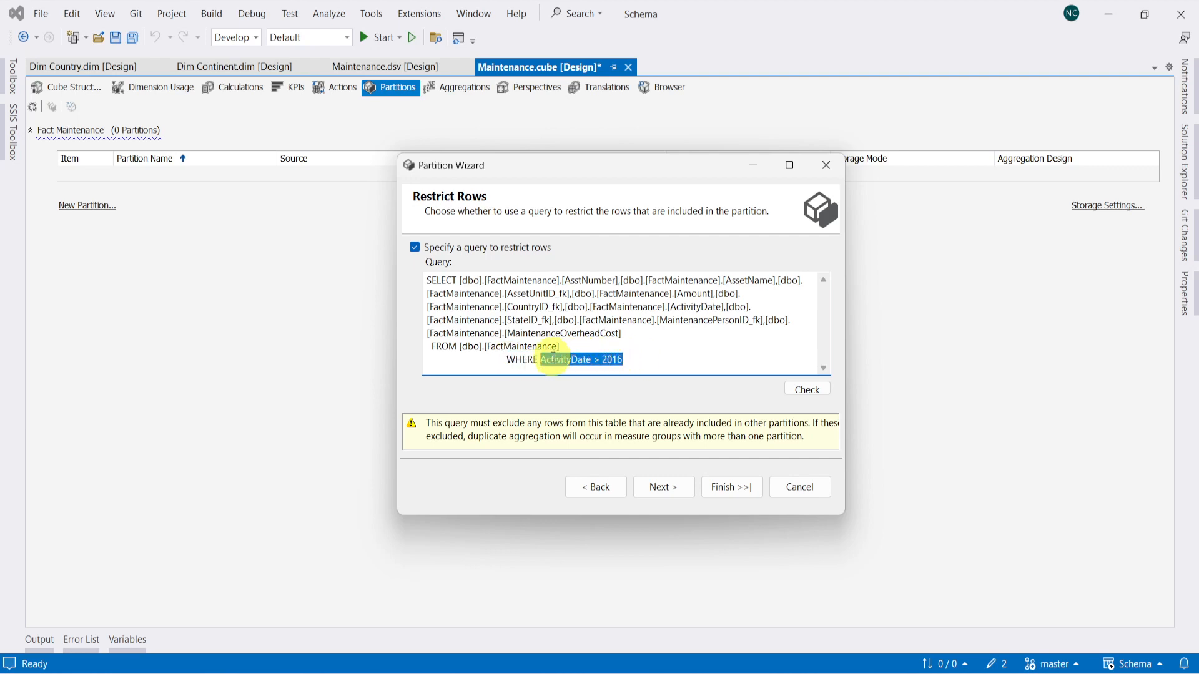
key("ctrl+v")
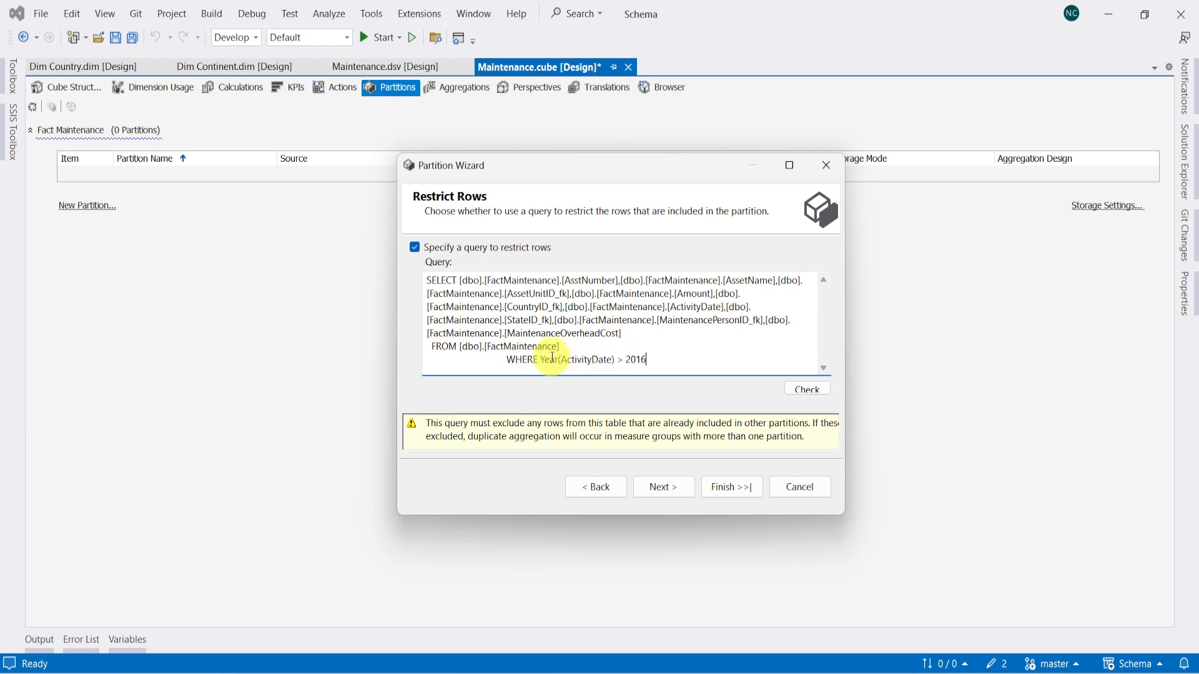
Accept the current server instance and default storage location, choose to design aggregations later, and finish the Fact Maintenance partition
left_click(673, 488)
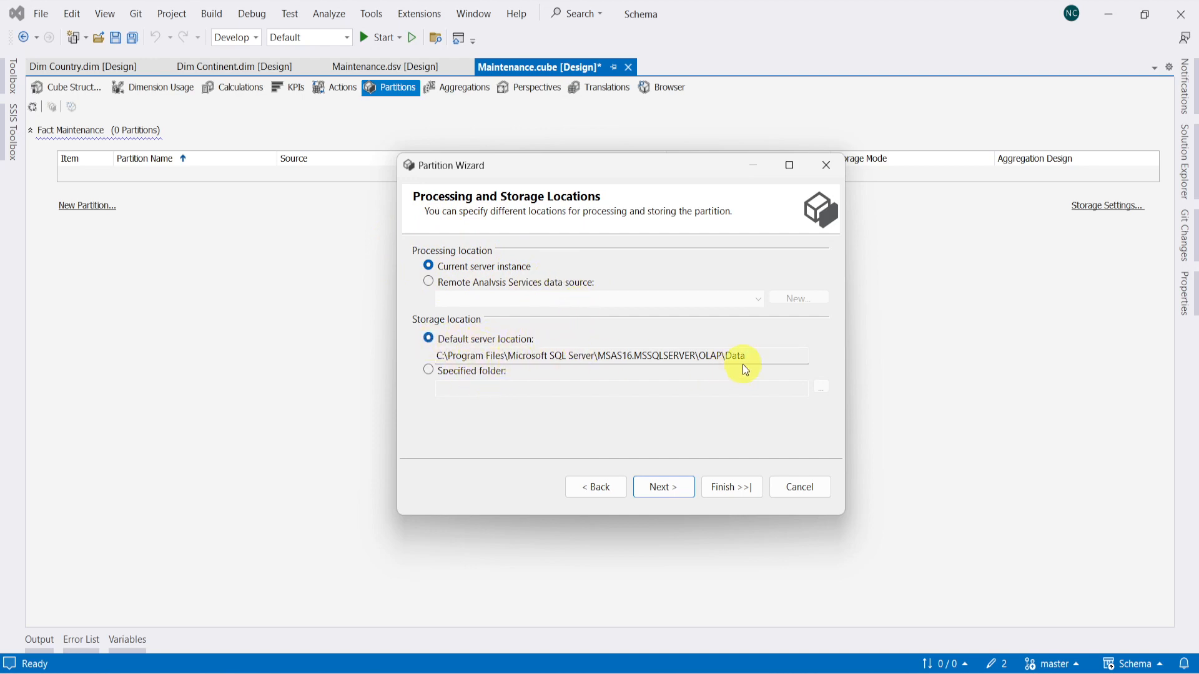
left_click(665, 486)
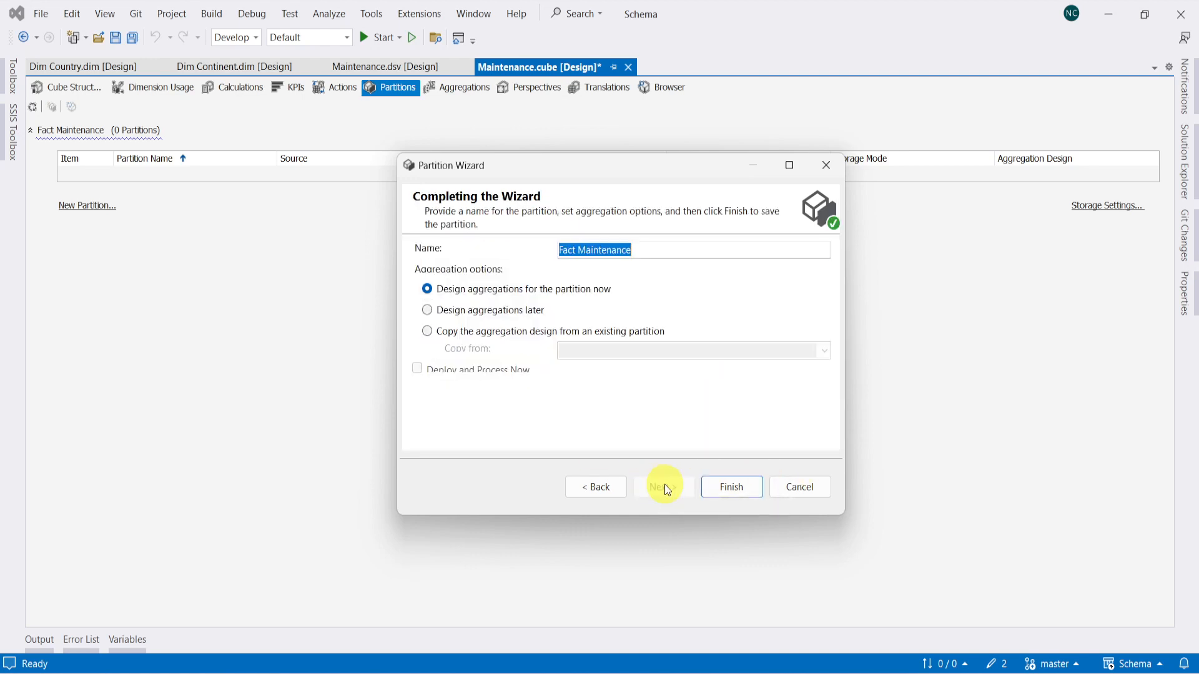
left_click(511, 307)
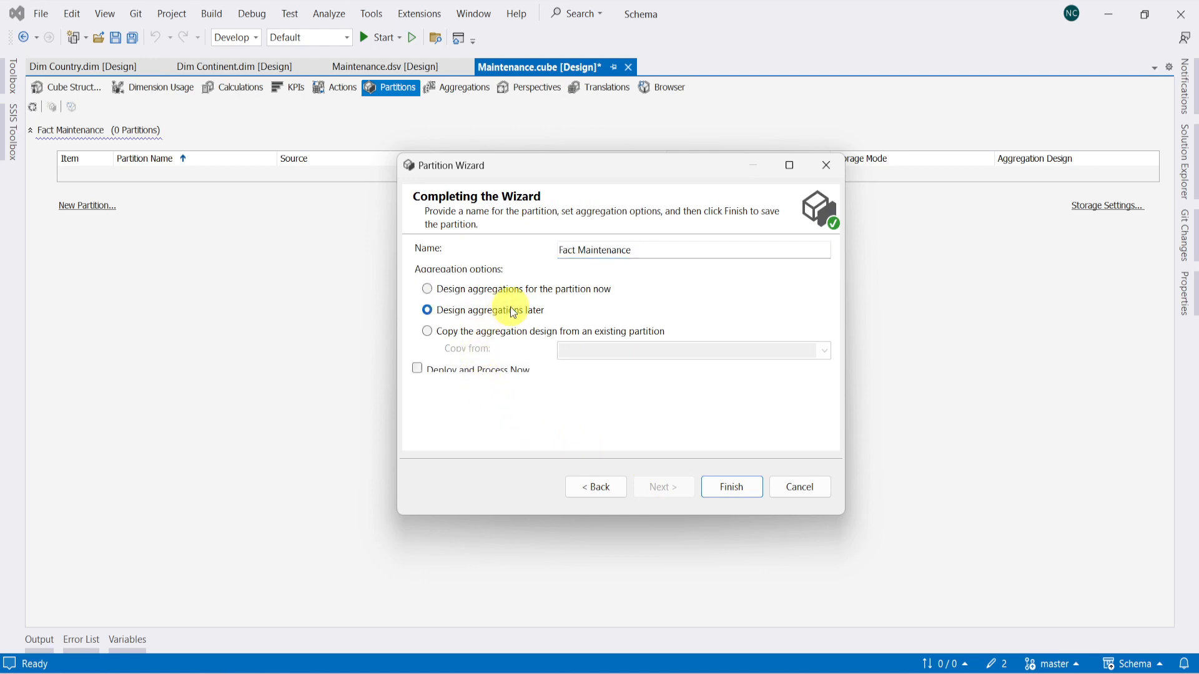
left_click(747, 485)
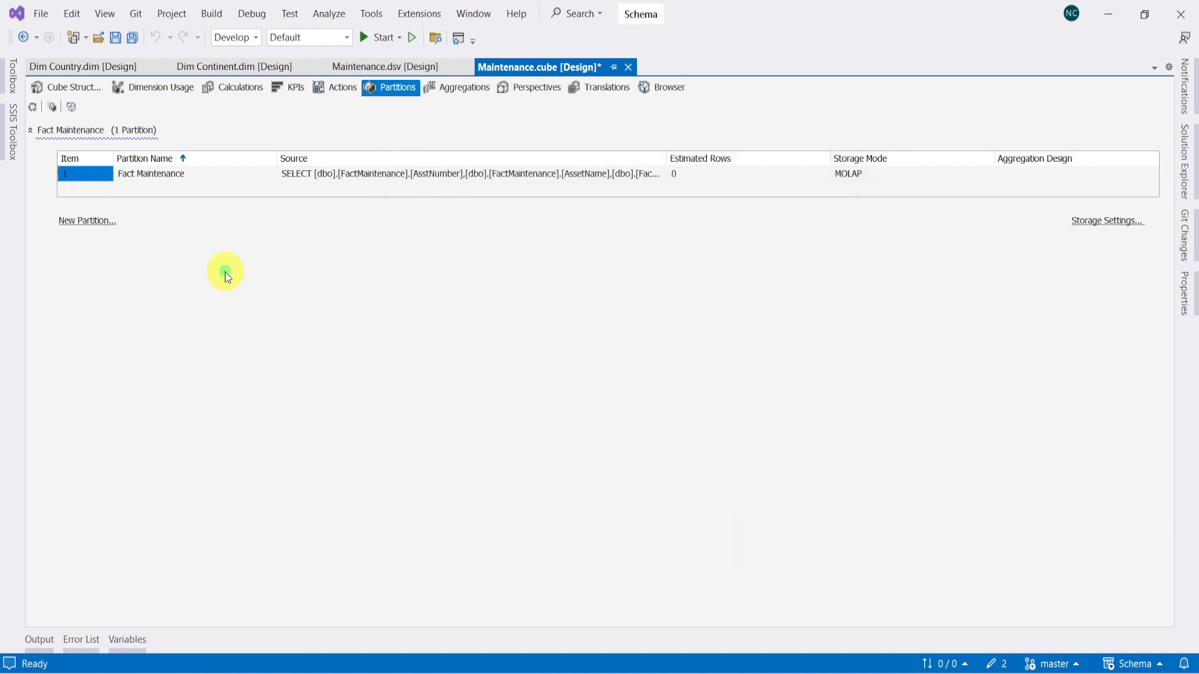
Start a new partition for the Fact Maintenance measure group with the FactMaintenance table as its source
left_click(99, 221)
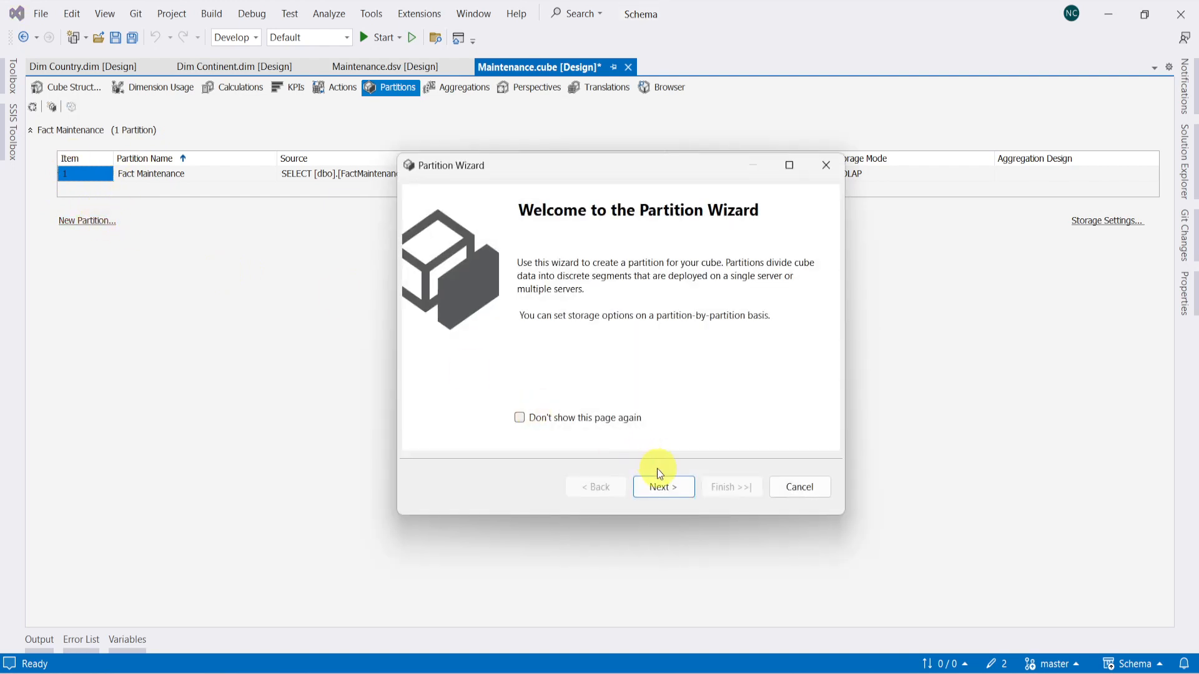
left_click(662, 485)
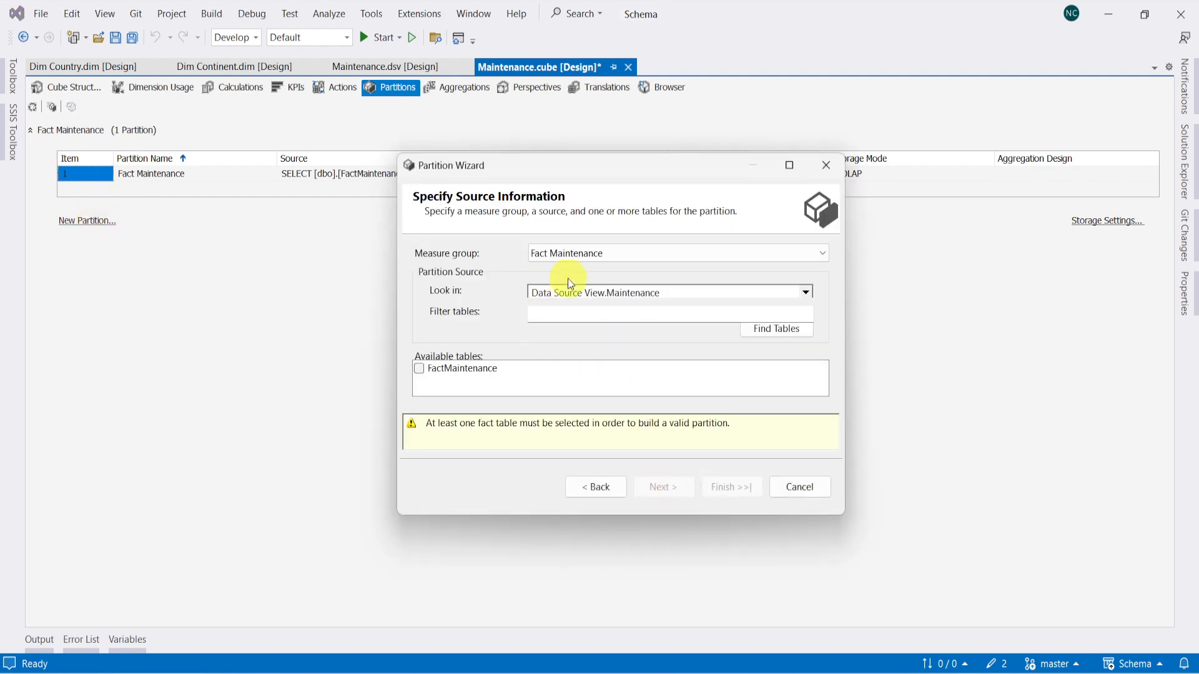
left_click(433, 368)
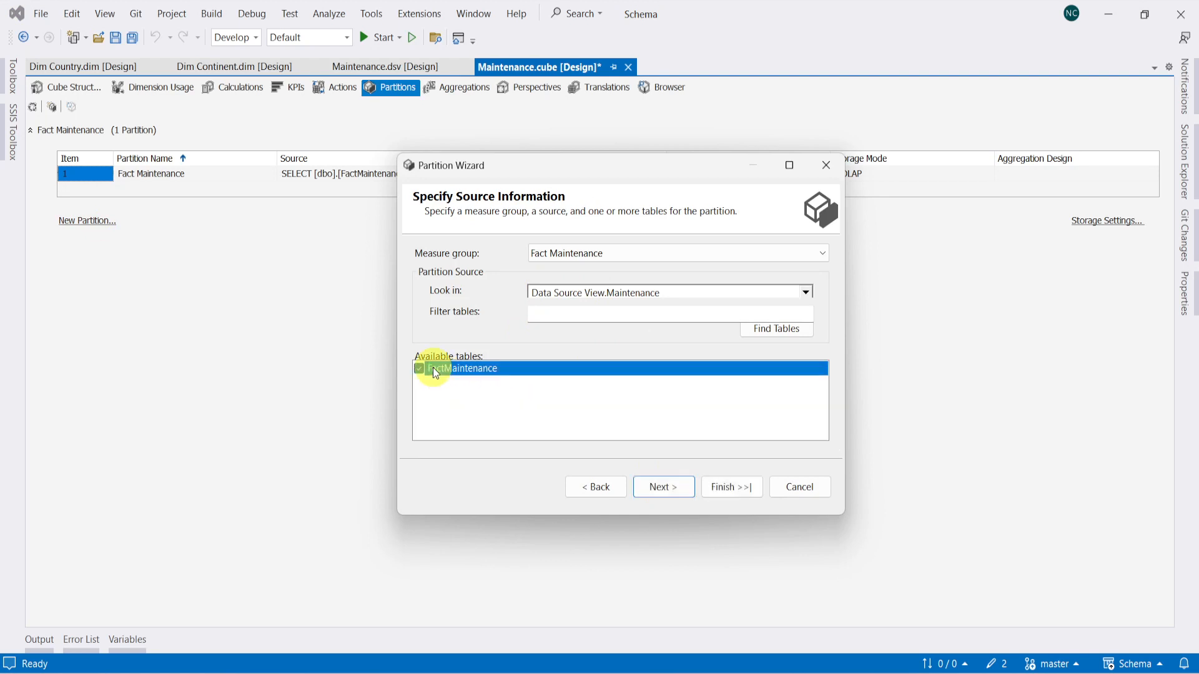
left_click(671, 492)
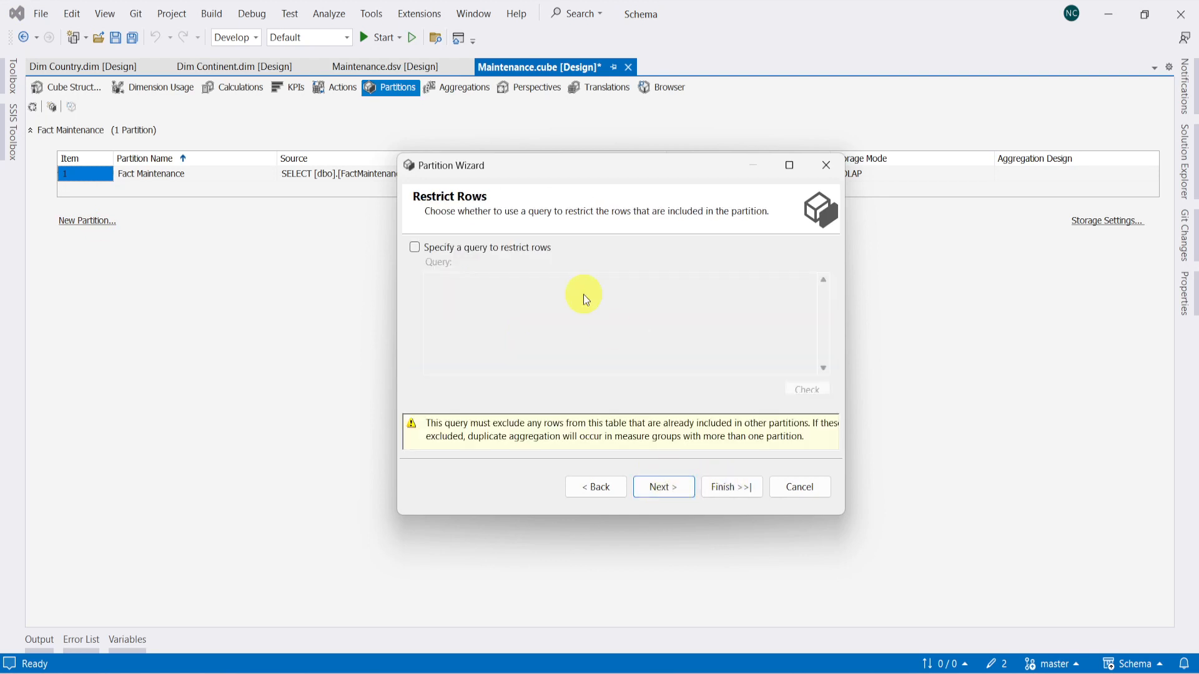
Restrict the partition's rows with a query and complete its WHERE clause with Year(ActivityDate) <= 2016
left_click(447, 255)
left_click(554, 362)
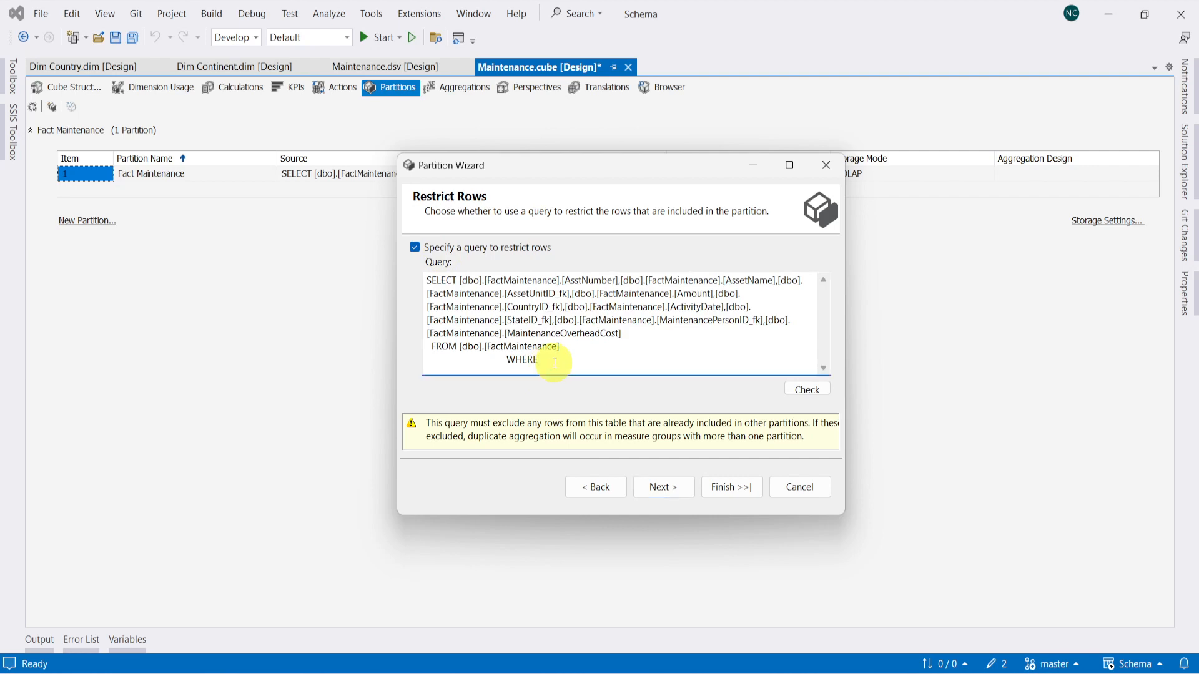
type("Year(ActivityDate) = 2016")
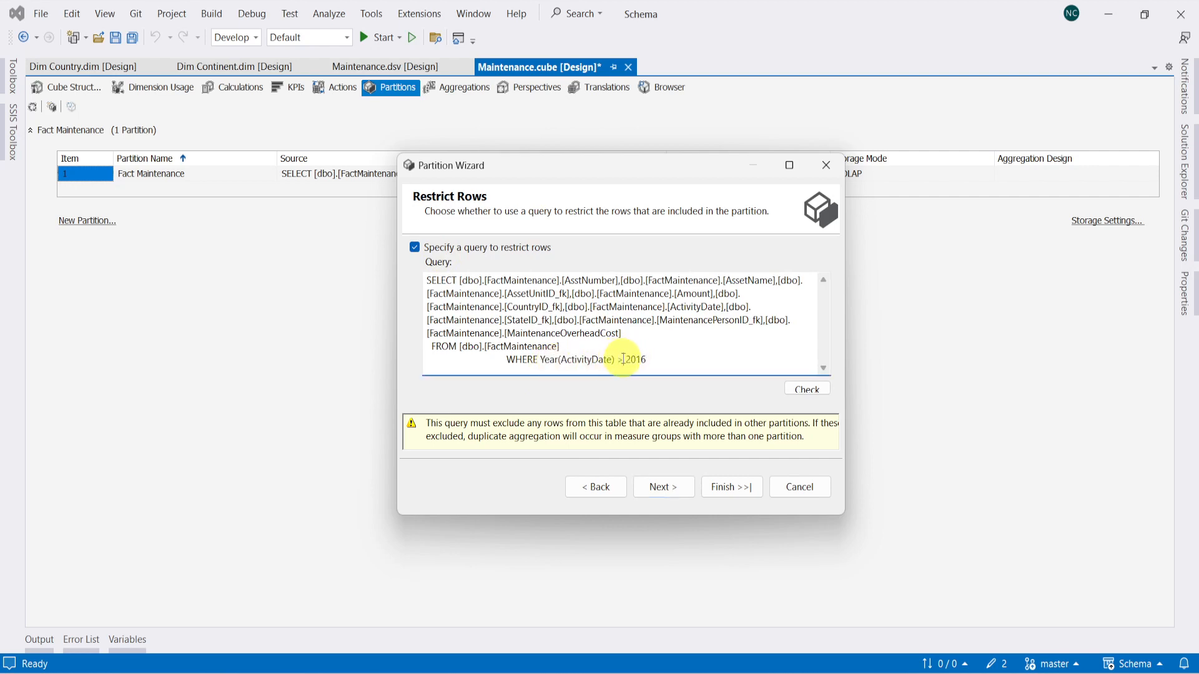
key("BackSpace")
type("<=")
Copy the partition query into SQL Server Management Studio in place of the existing query, and execute it in full
left_click_drag(666, 359, 422, 289)
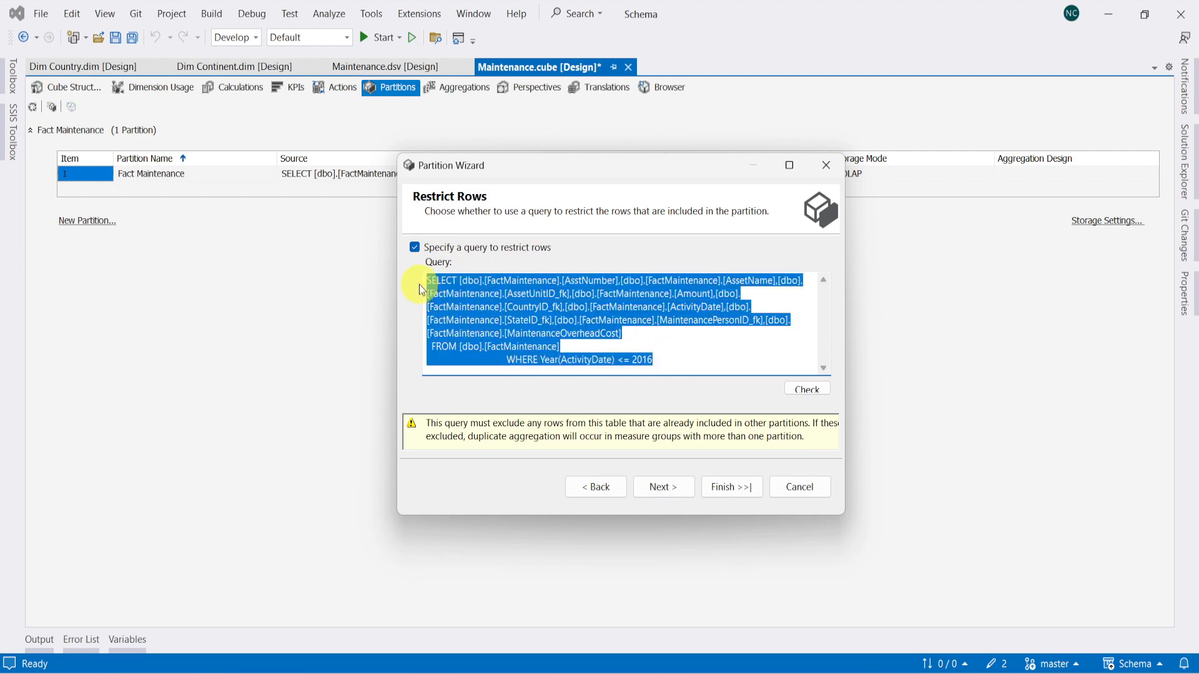
left_click(803, 673)
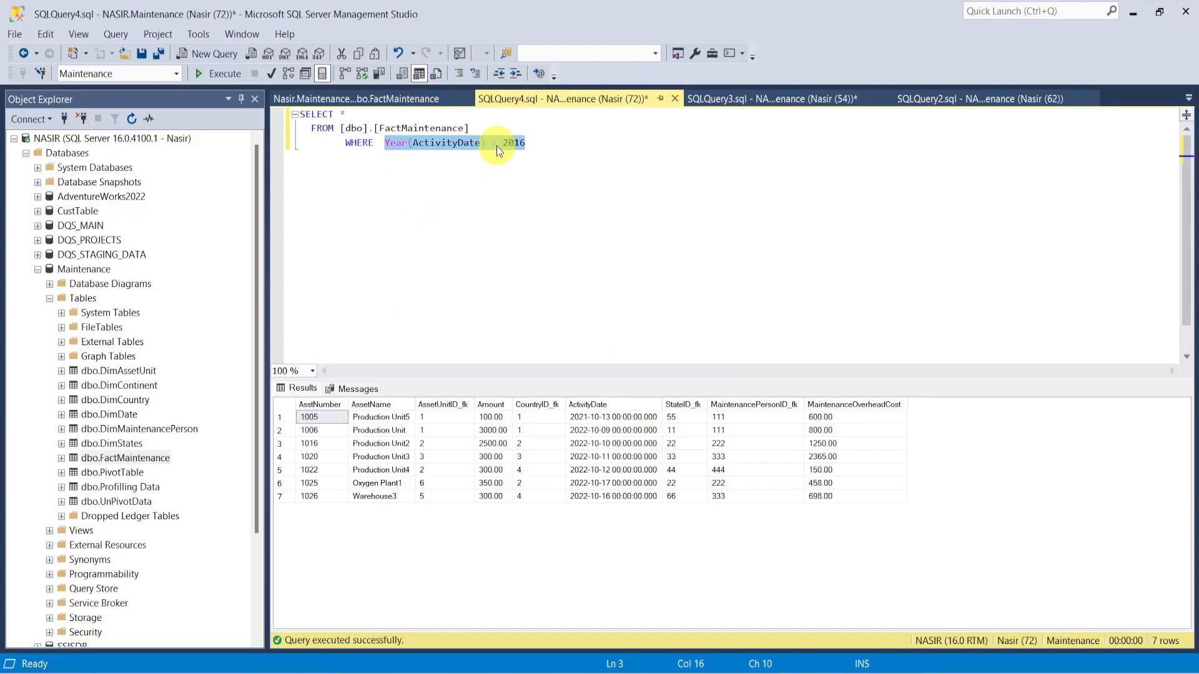
left_click_drag(536, 143, 254, 107)
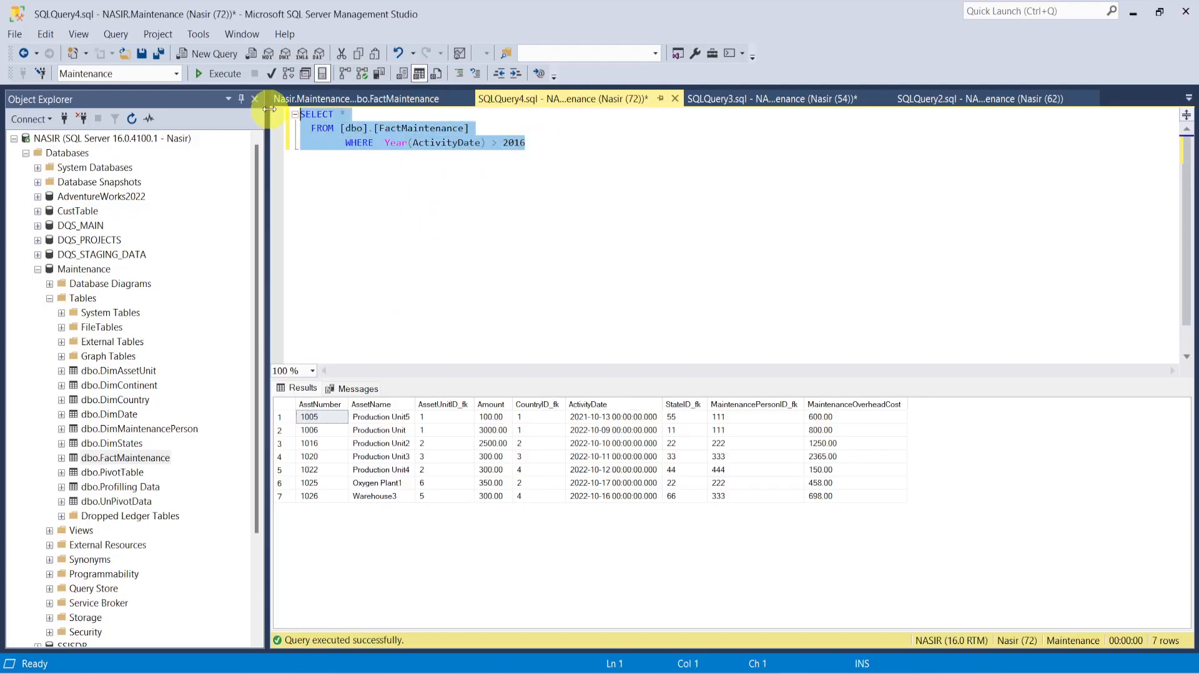
key("ctrl+v")
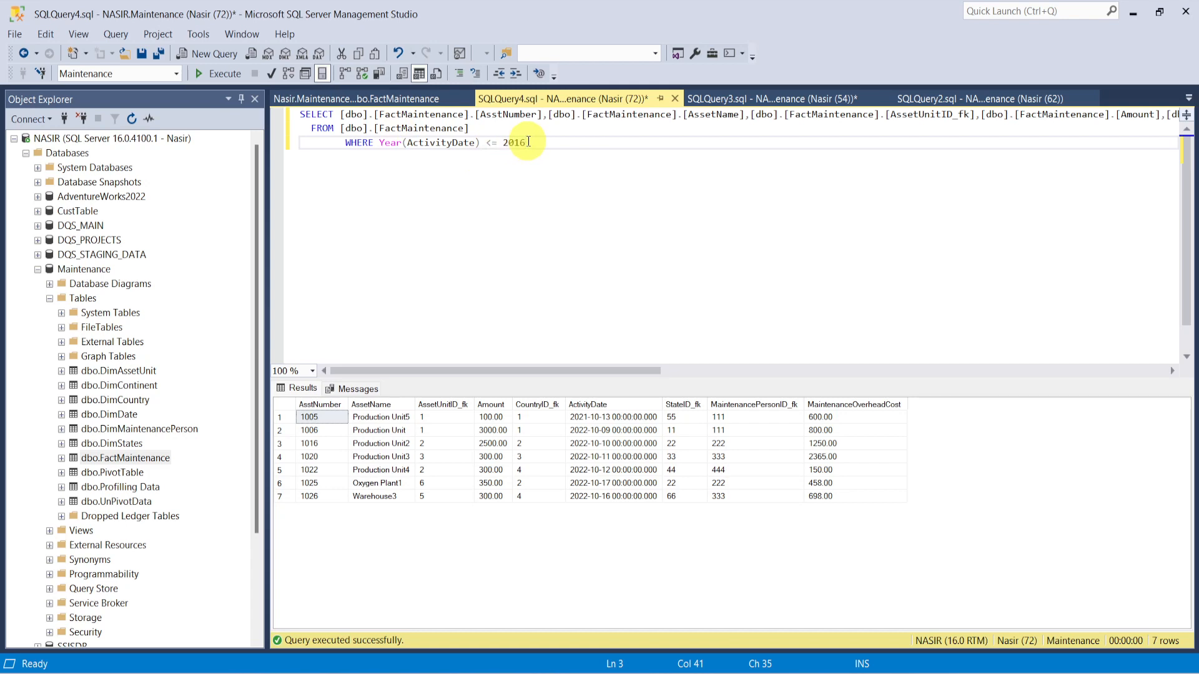
left_click_drag(526, 143, 501, 140)
left_click(216, 75)
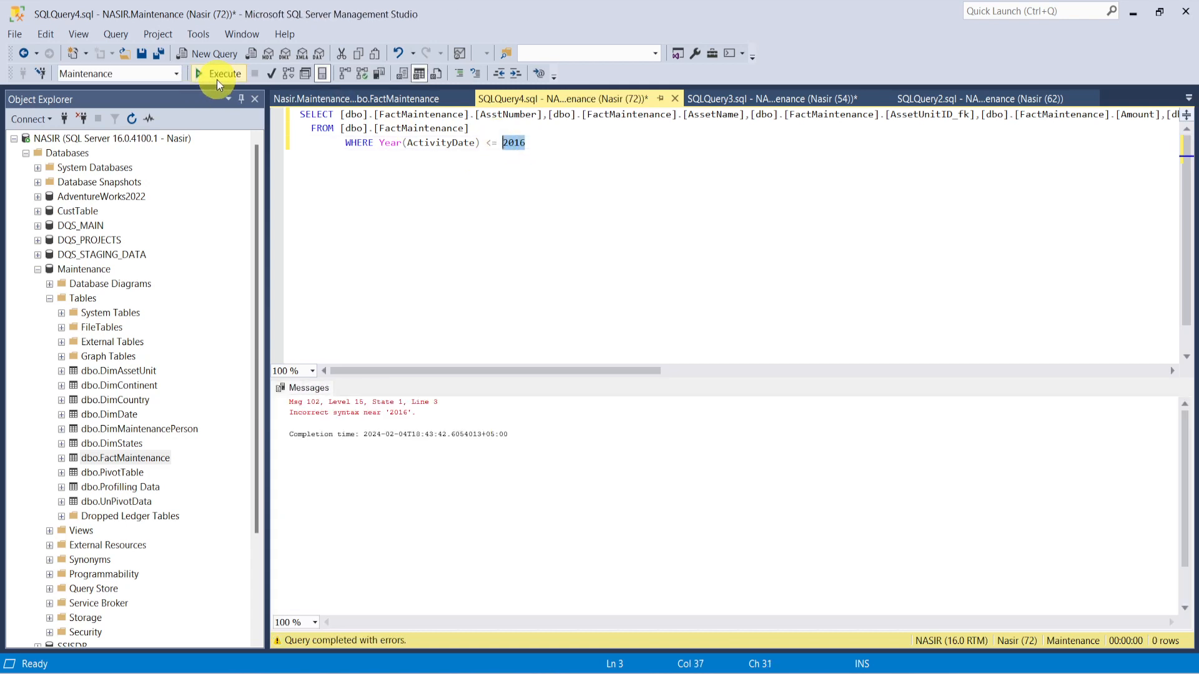
left_click(530, 181)
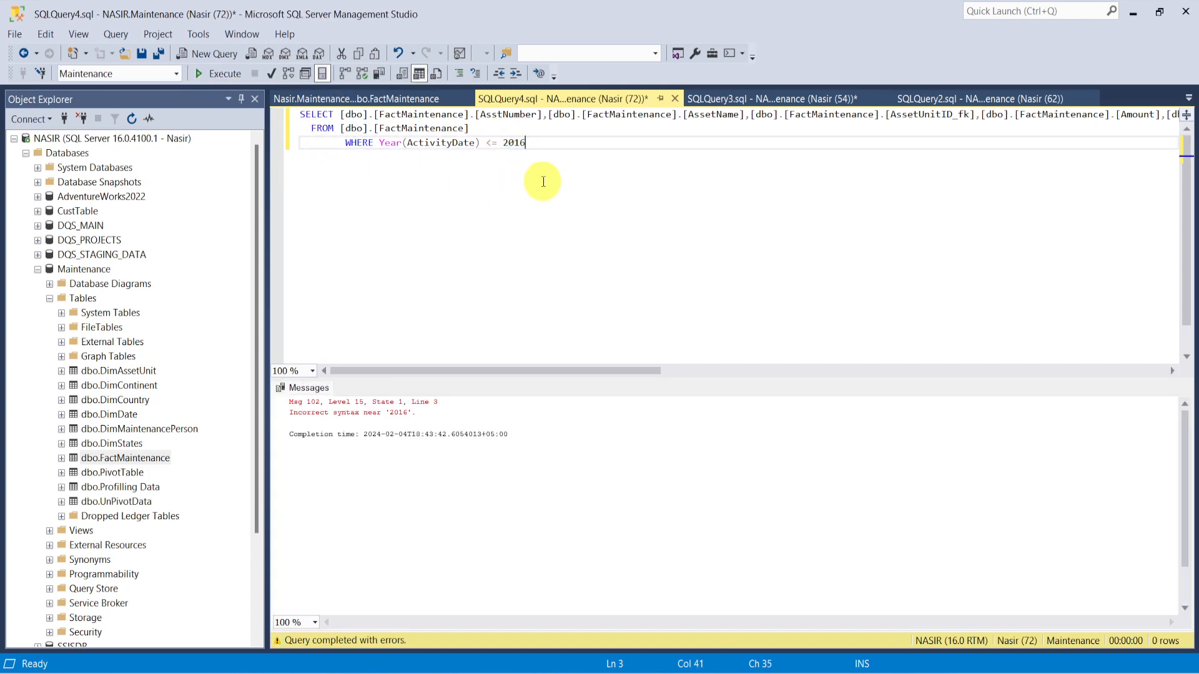
left_click(218, 74)
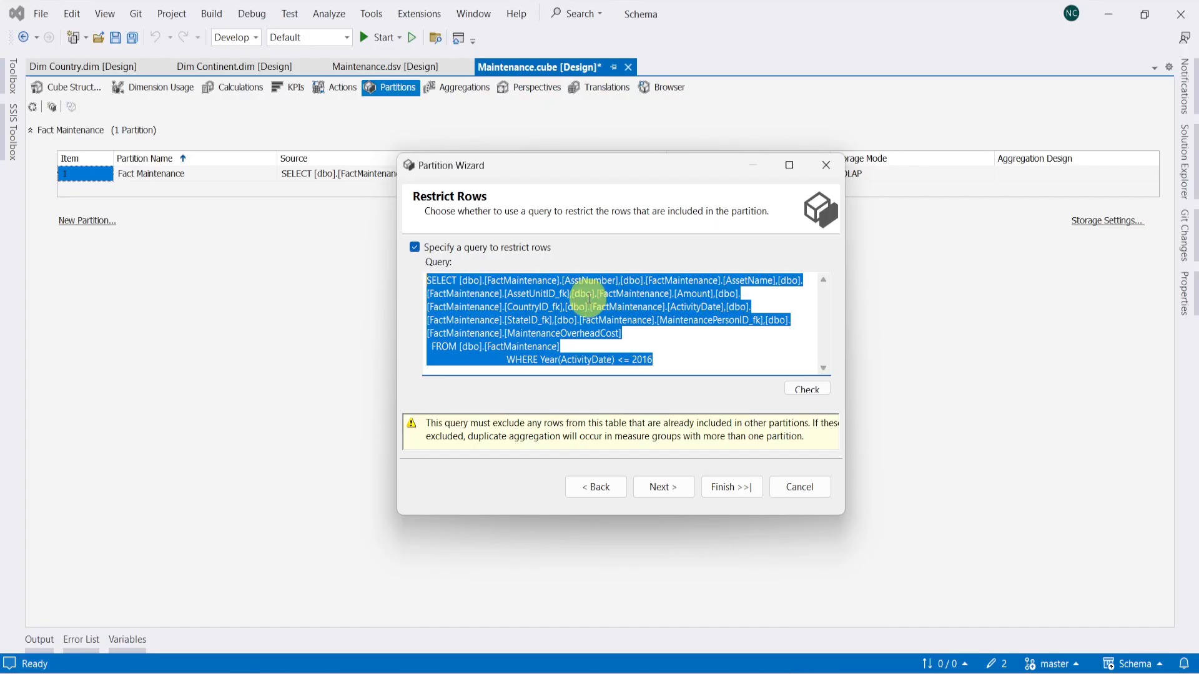
Back in Visual Studio, keep the default processing and storage locations, choose to design aggregations later, and finish the Fact Maintenance 1 partition
left_click(671, 358)
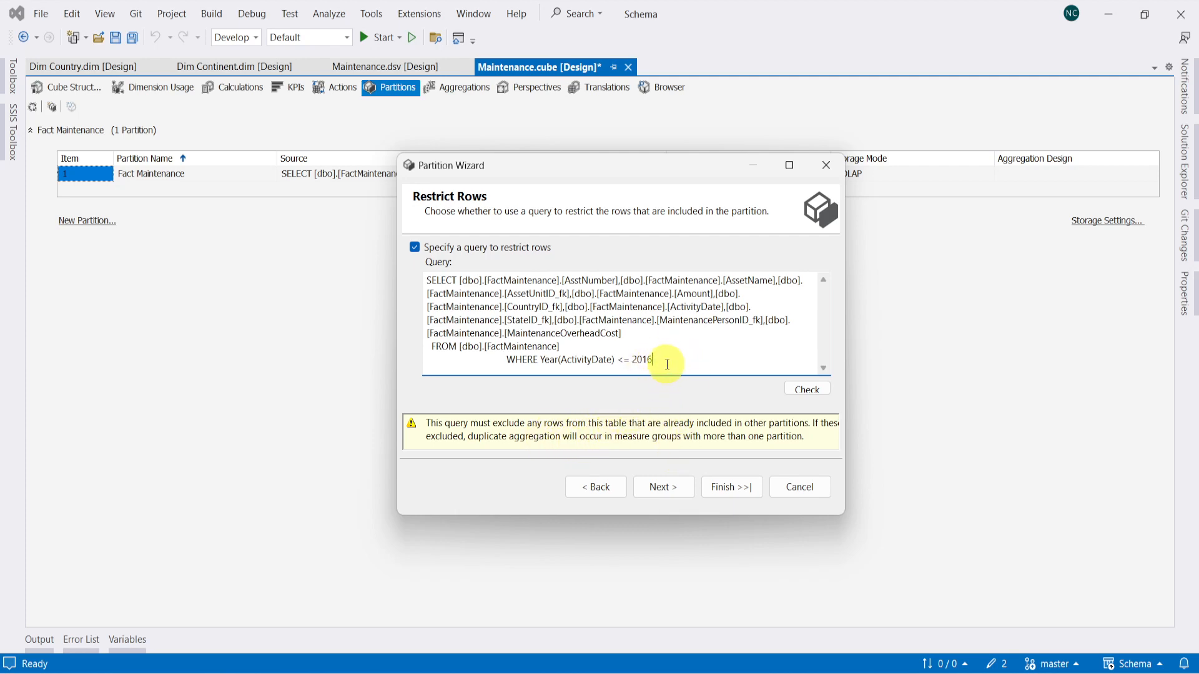
left_click(661, 485)
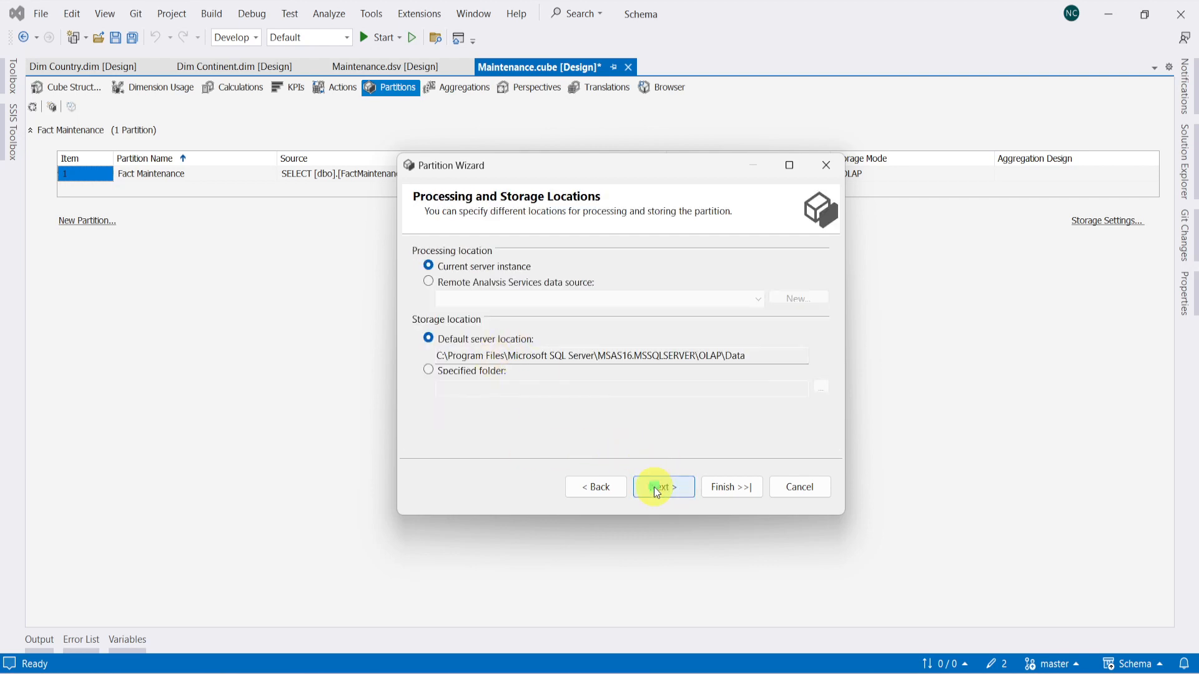
left_click(653, 487)
left_click(465, 310)
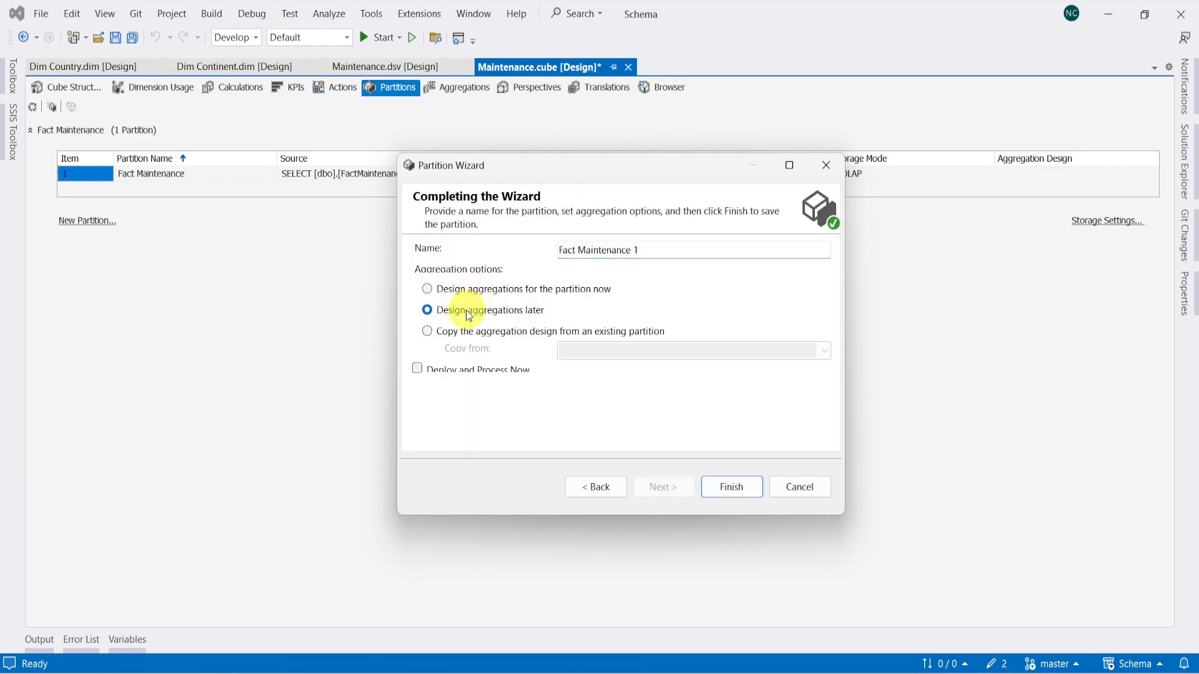
left_click(731, 488)
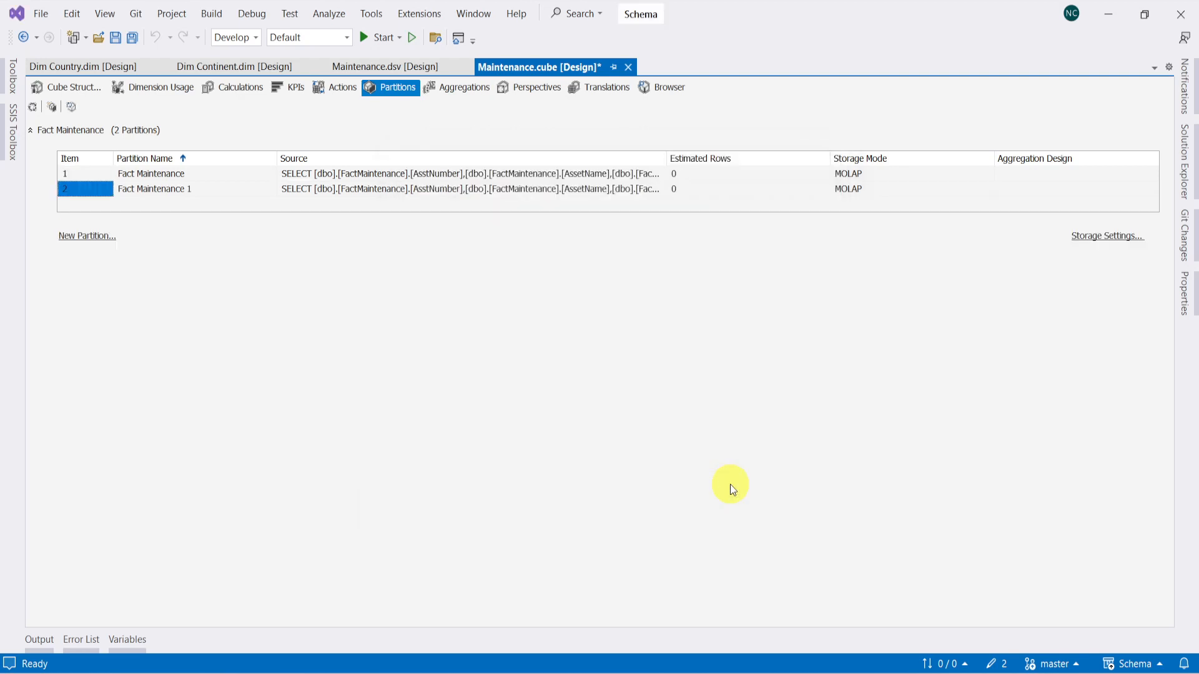
Rename the Fact Maintenance partition as Greaterthan2016
left_click(181, 176)
left_click(168, 173)
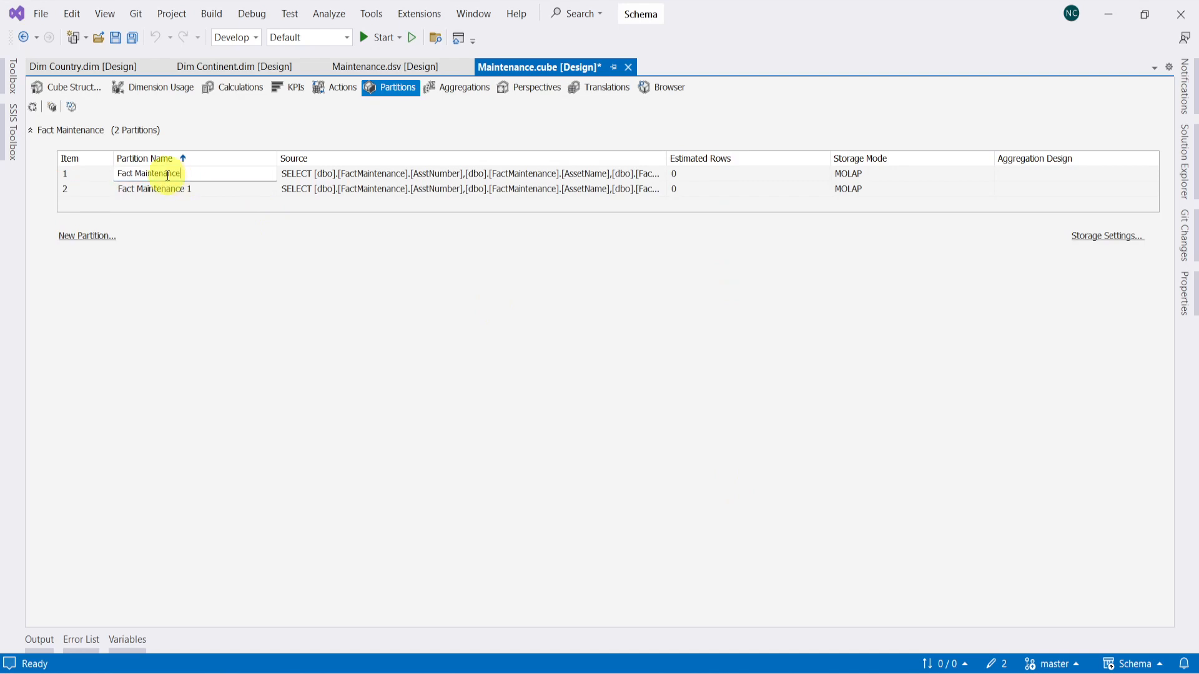
left_click_drag(195, 173, 114, 168)
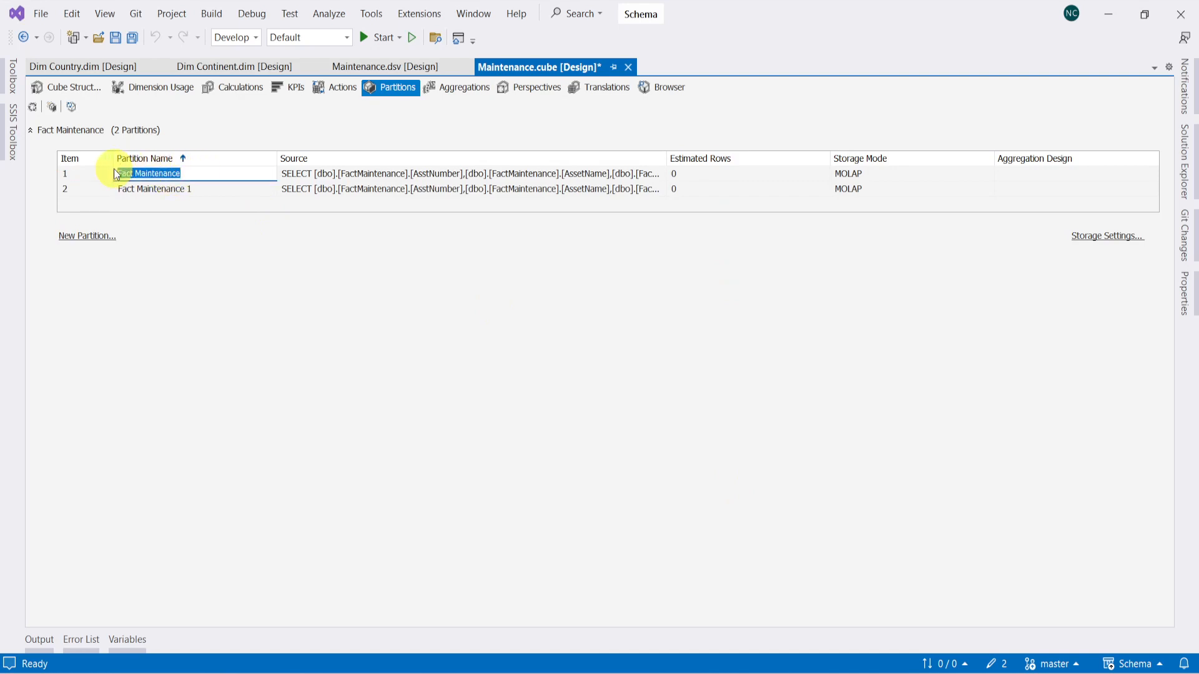
type("Greaterthan2016")
Rename the Fact Maintenance 1 partition as LessOREqual to 2016
left_click(190, 190)
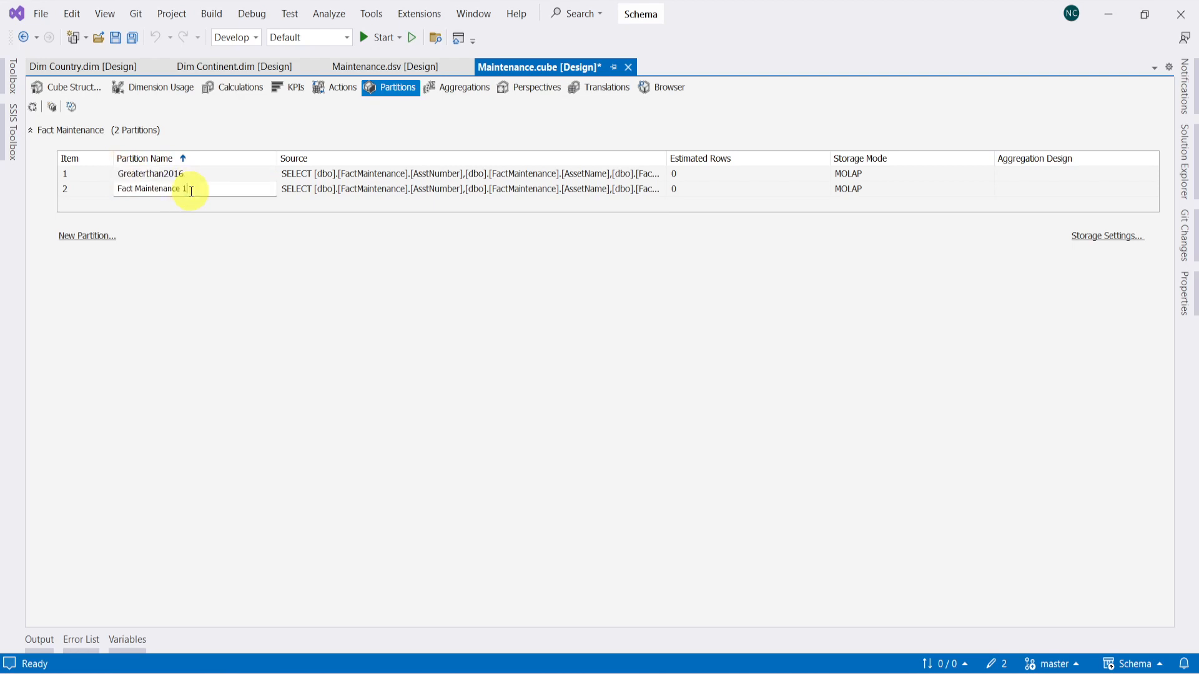
key("BackSpace")
key("BackSpace")
key("BackSpace")
key("BackSpace")
key("BackSpace")
key("BackSpace")
key("BackSpace")
key("BackSpace")
key("BackSpace")
key("BackSpace")
key("BackSpace")
key("BackSpace")
key("BackSpace")
key("BackSpace")
key("BackSpace")
key("BackSpace")
key("BackSpace")
key("BackSpace")
type("Lessthan")
key("BackSpace")
key("BackSpace")
key("BackSpace")
type("or")
type("OR")
type("Equal")
type(" to")
type(" 2016")
key("Return")
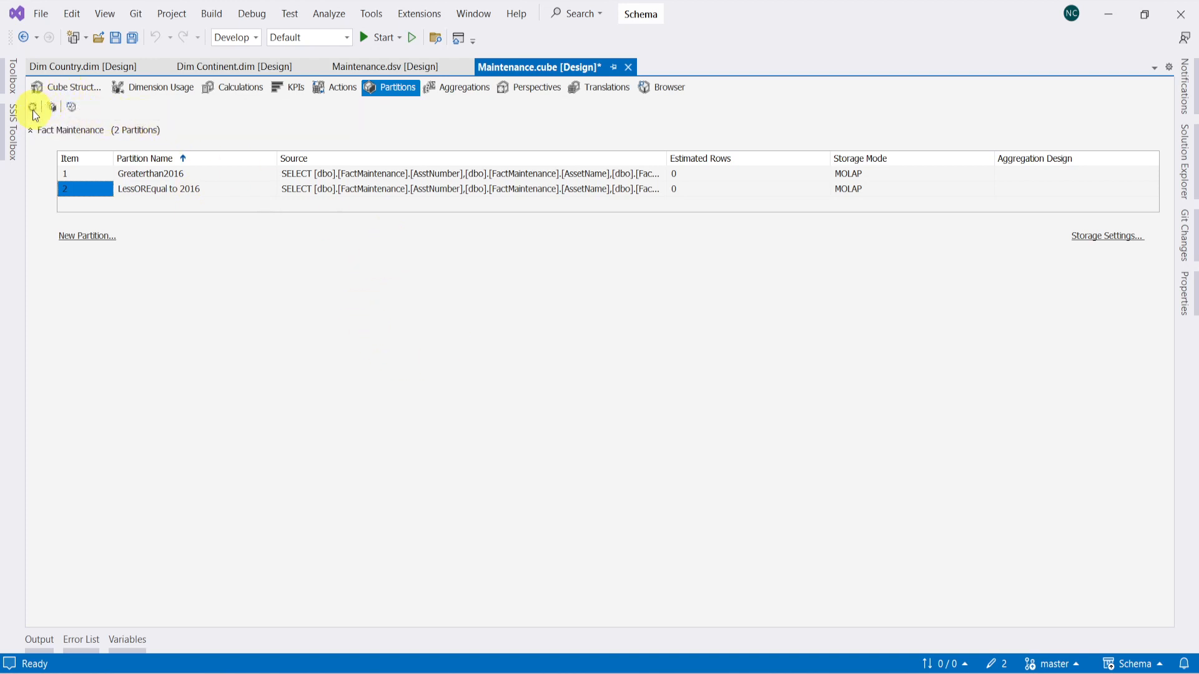
Build and deploy the project, overwriting the SsasSchema1 database, and run Process Full on the LessOREqual to 2016 partition
left_click(53, 108)
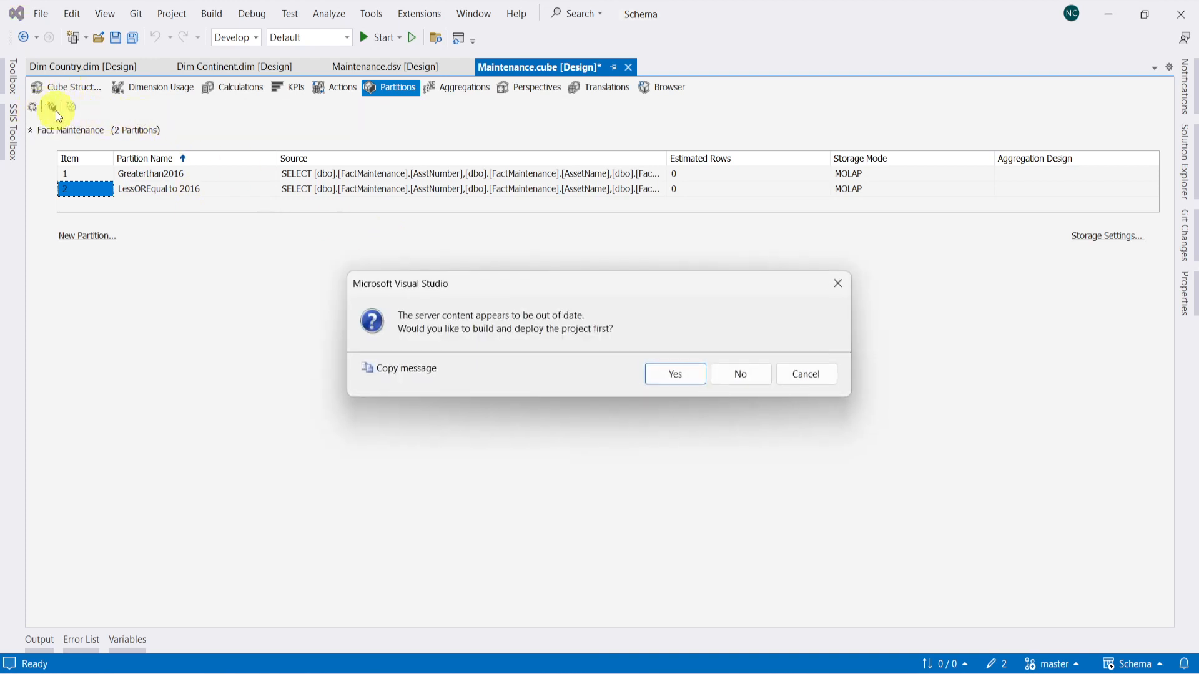
left_click(685, 375)
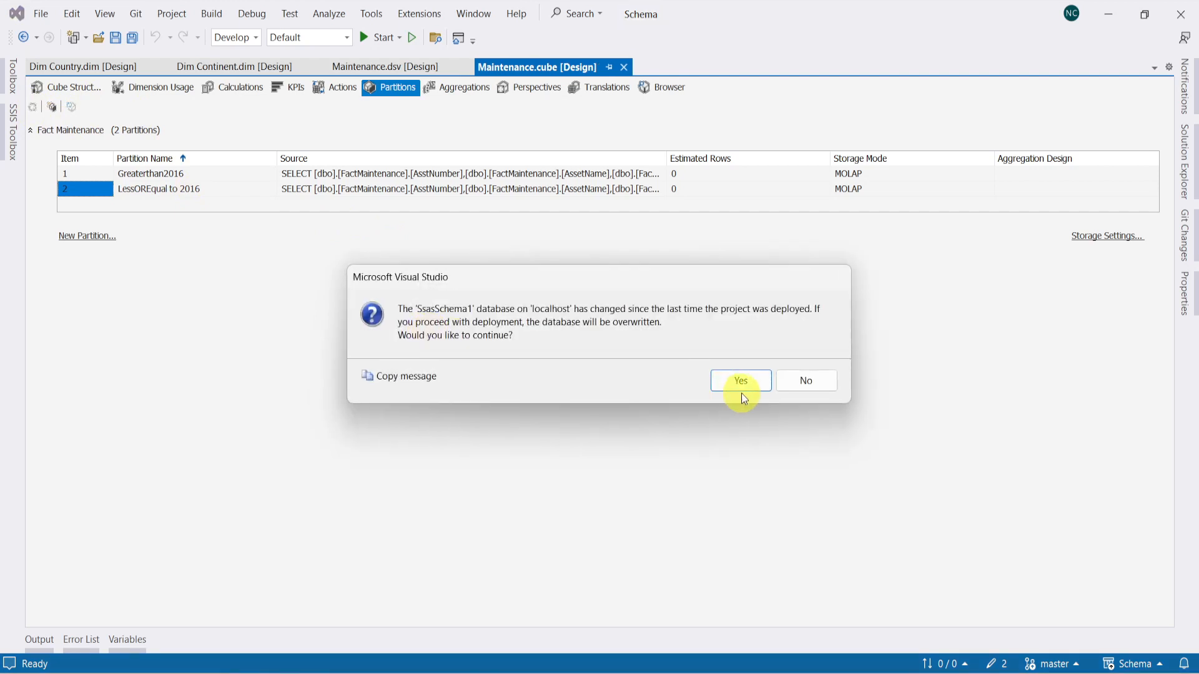
left_click(746, 376)
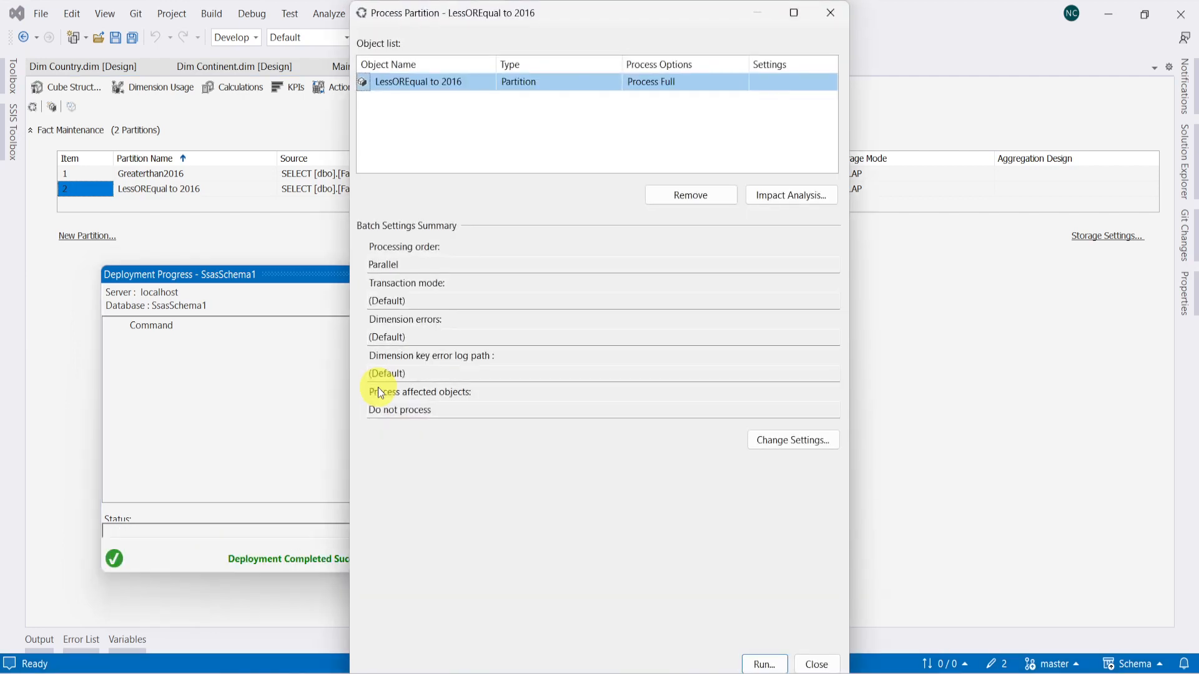
left_click(763, 664)
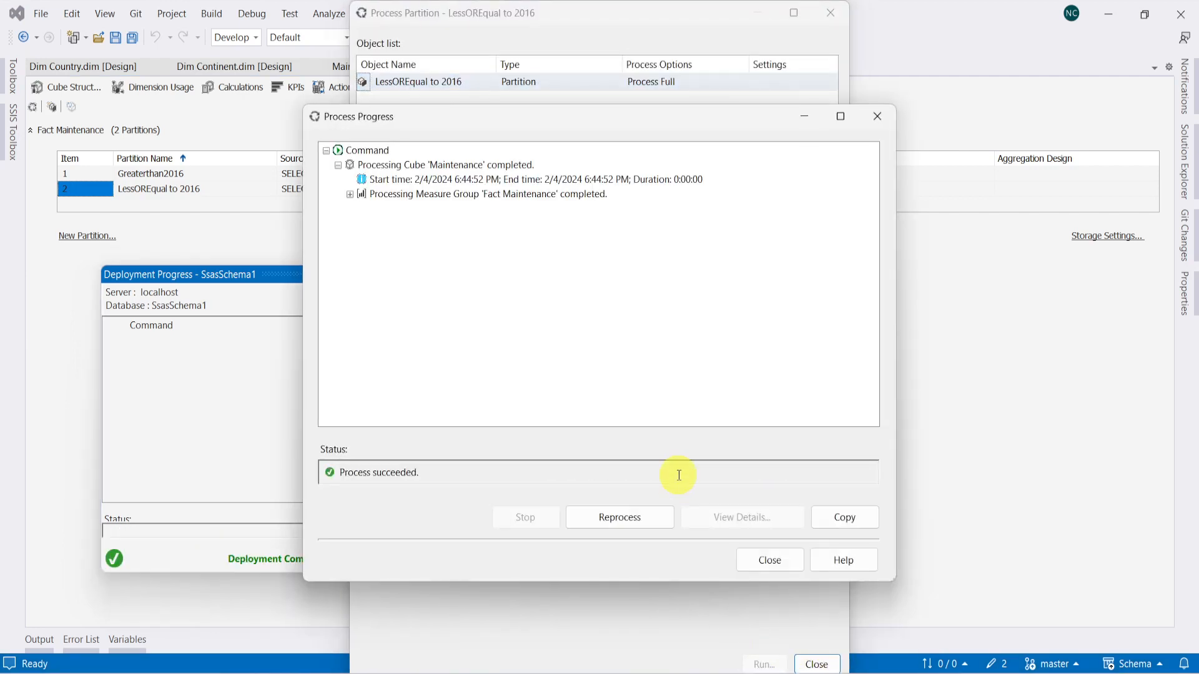
left_click(766, 563)
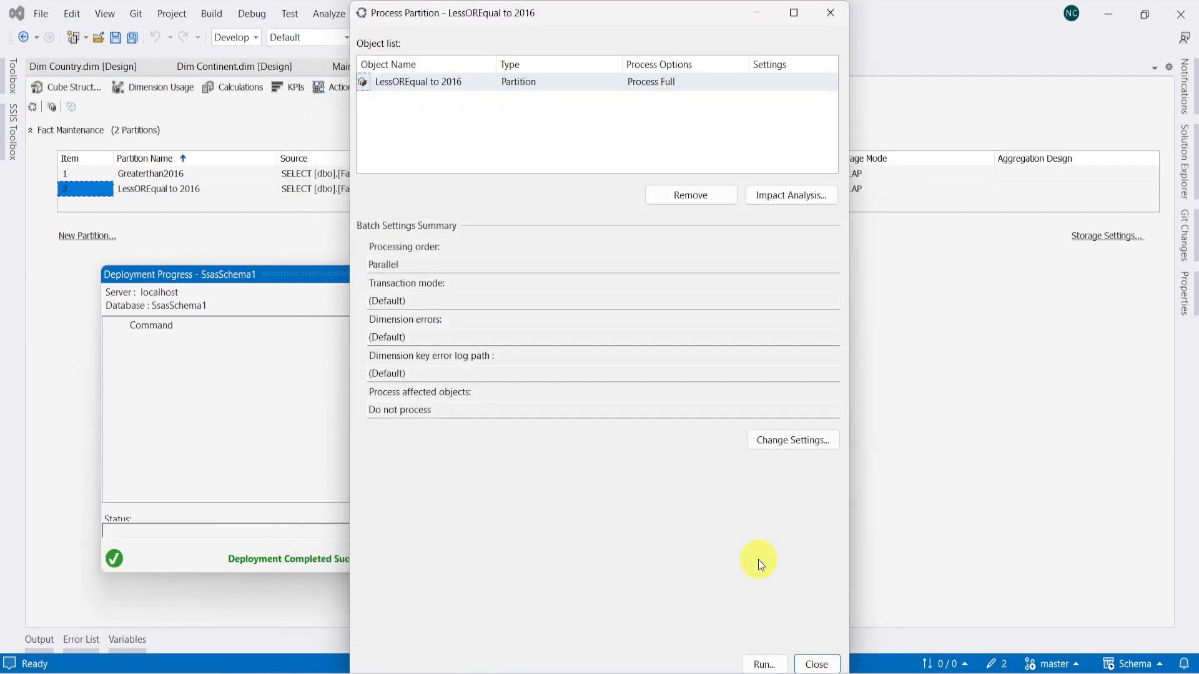
left_click(817, 664)
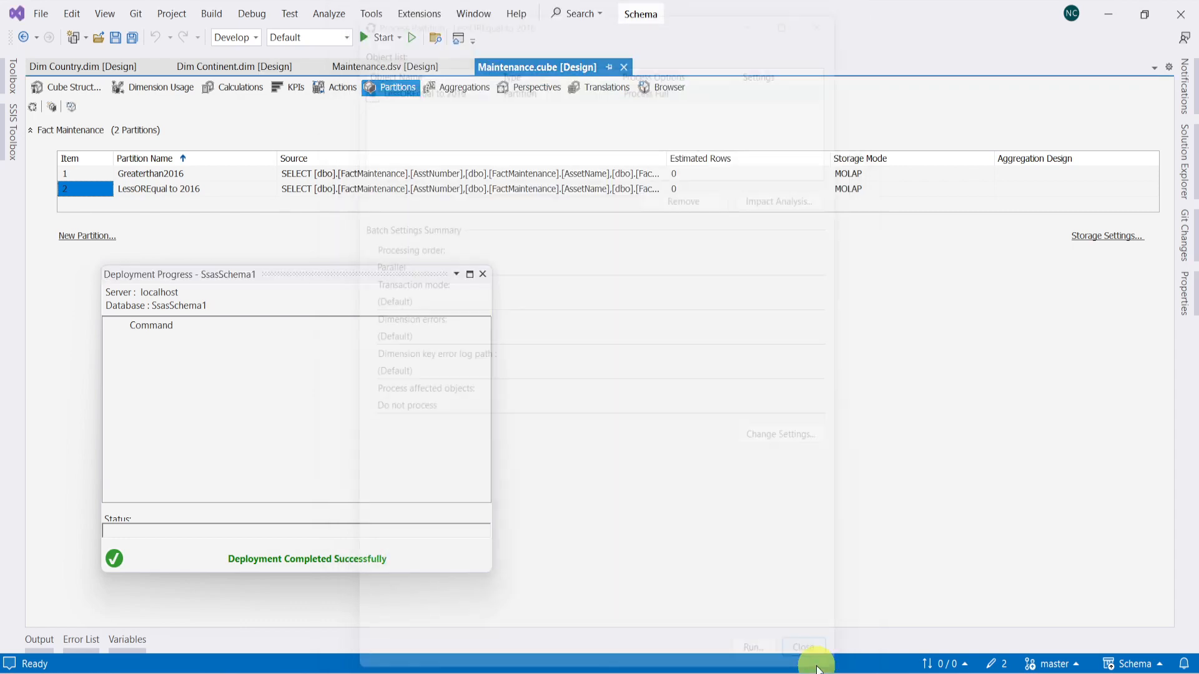
left_click(484, 276)
Try to query the Amount measure in the Maintenance cube's browser
left_click(73, 91)
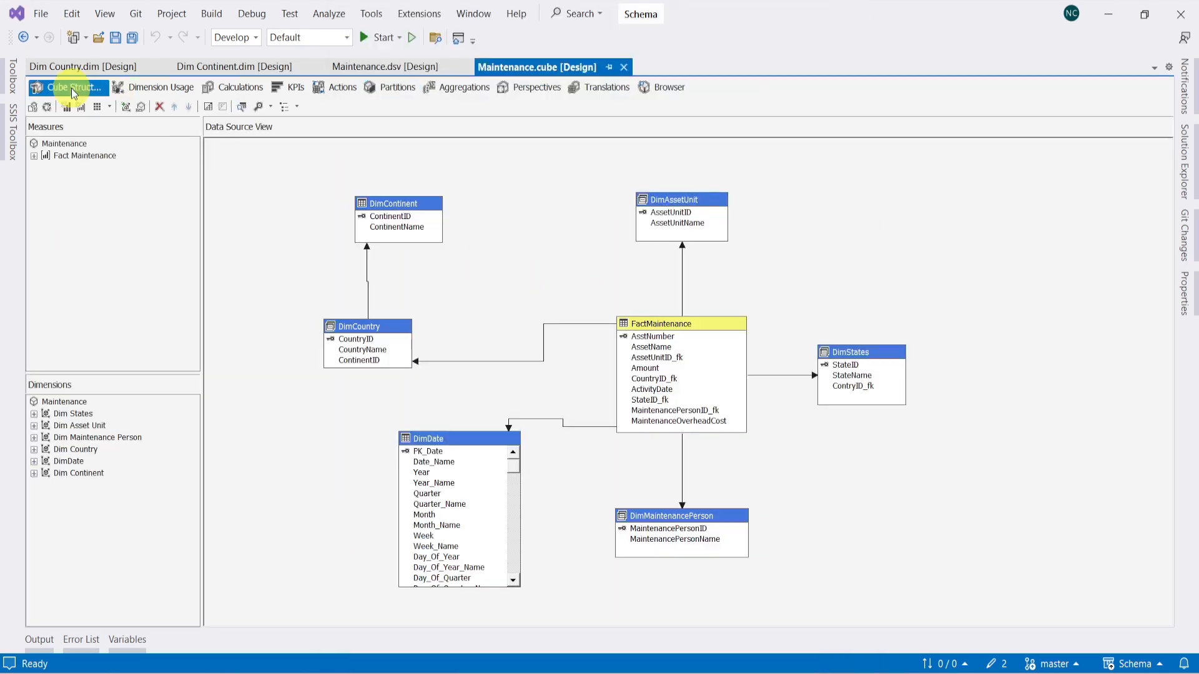
left_click(669, 89)
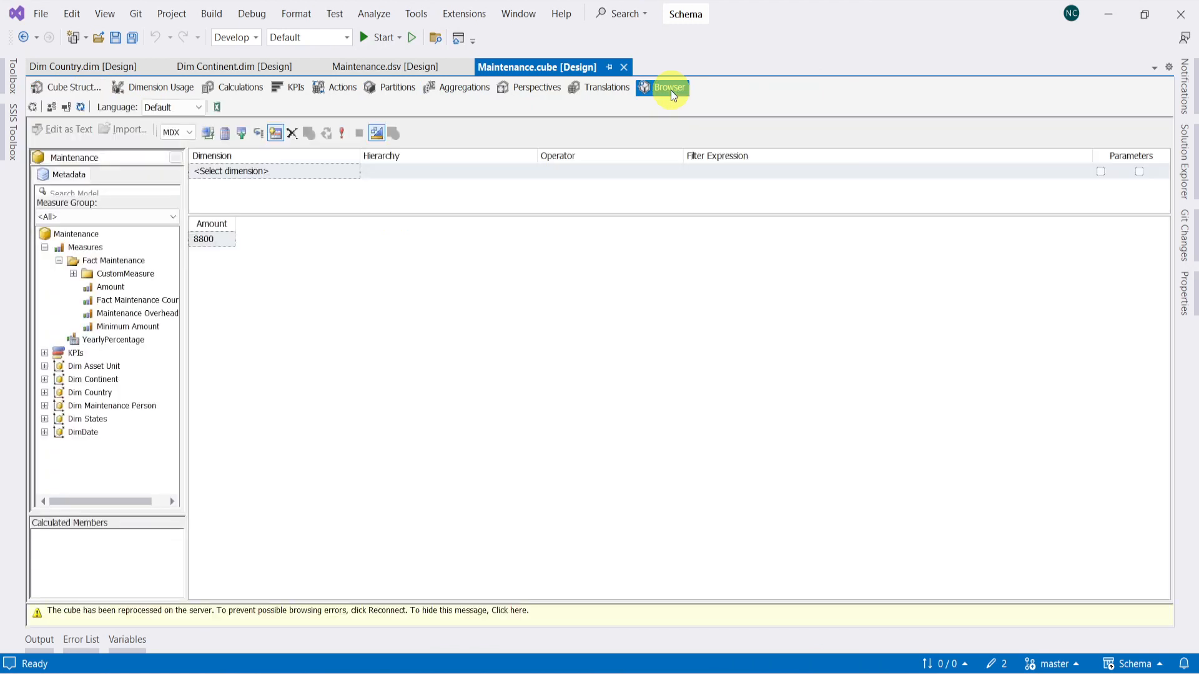
left_click_drag(106, 289, 298, 257)
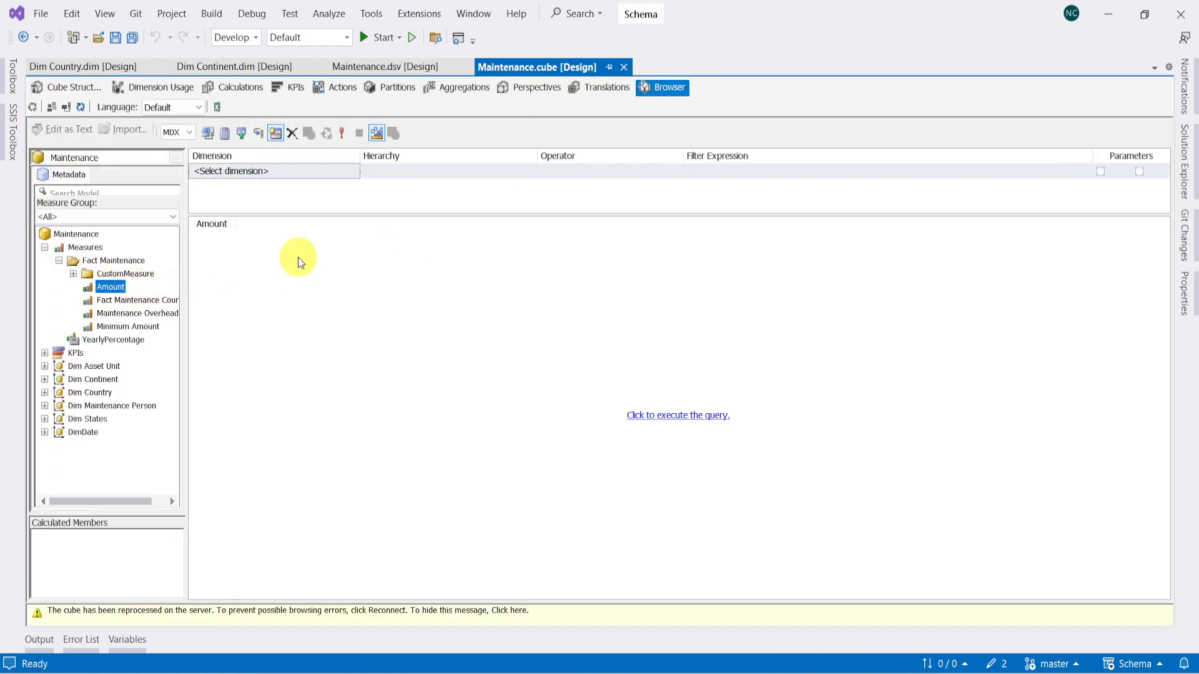
left_click(711, 417)
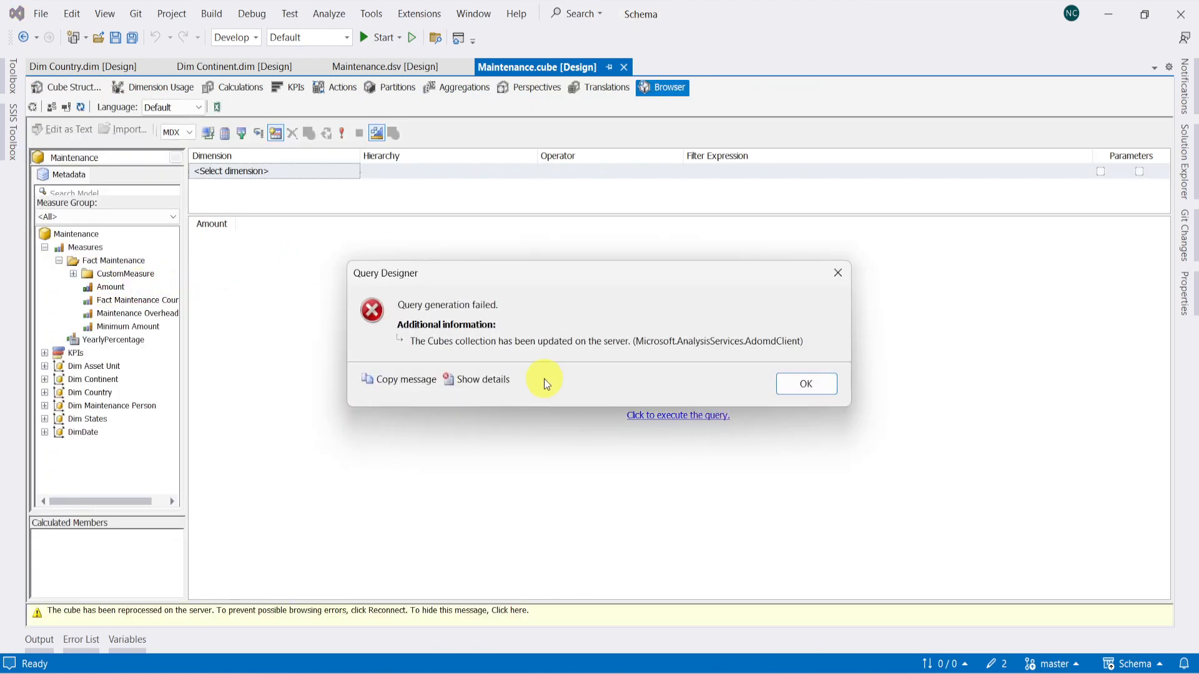
left_click(804, 382)
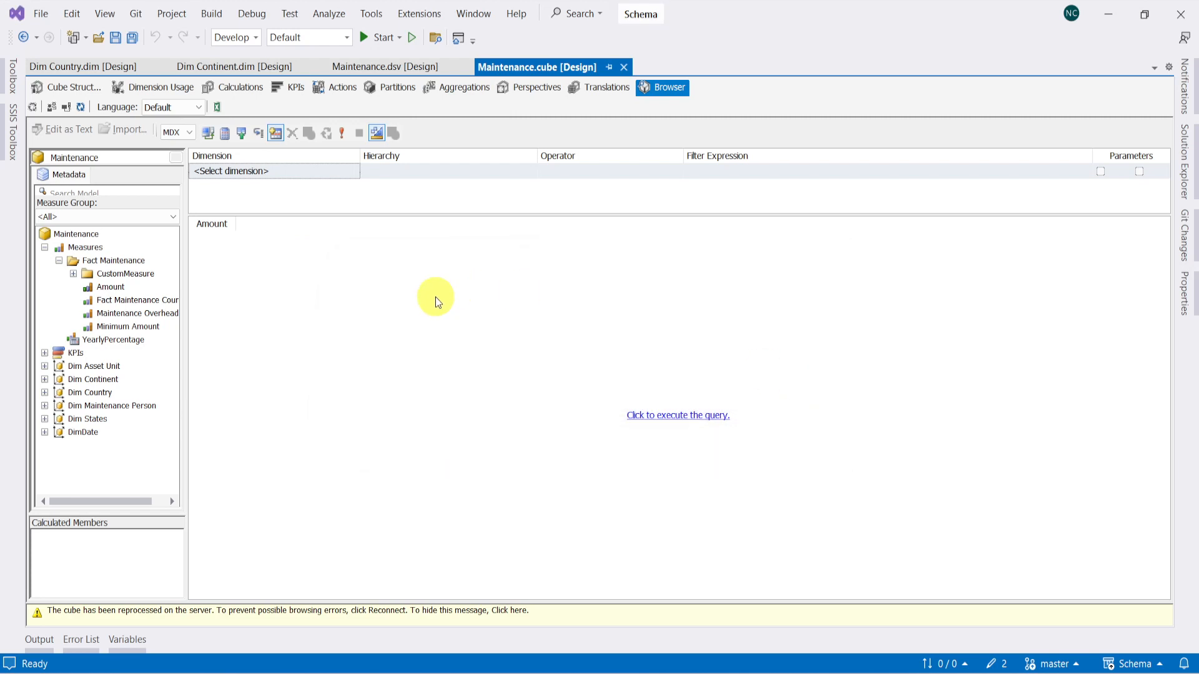
Reconnect the cube browser to the reprocessed Maintenance cube and run a query on the Amount measure of Fact Maintenance
left_click(66, 107)
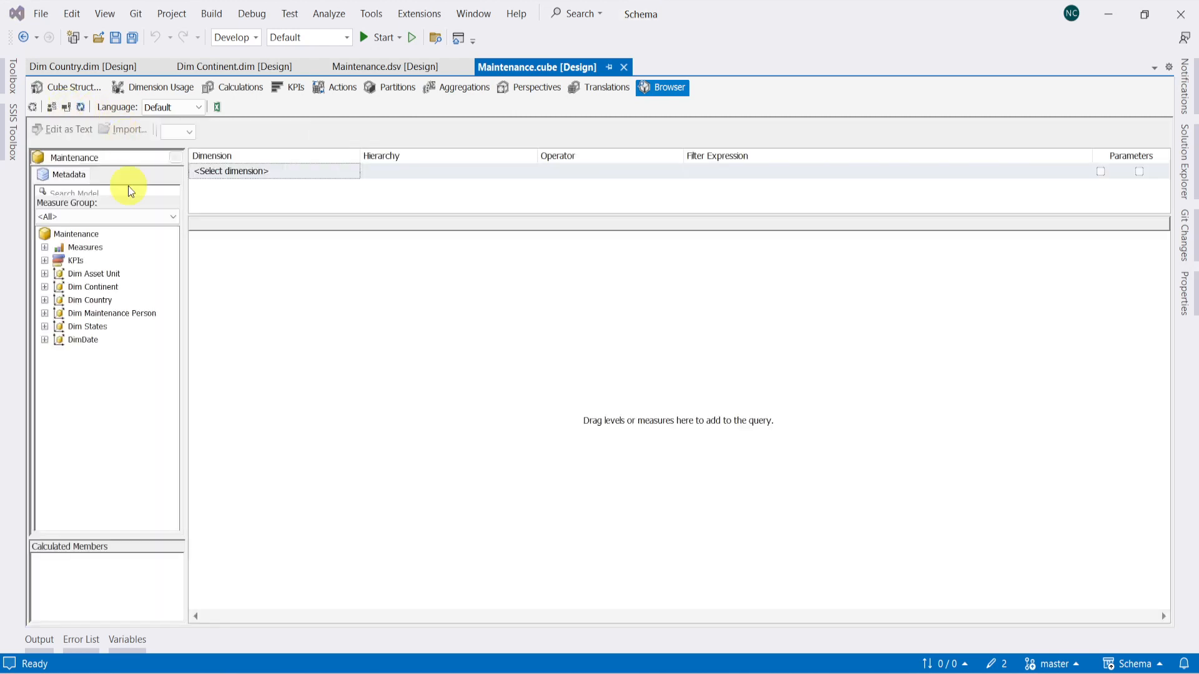
left_click(45, 248)
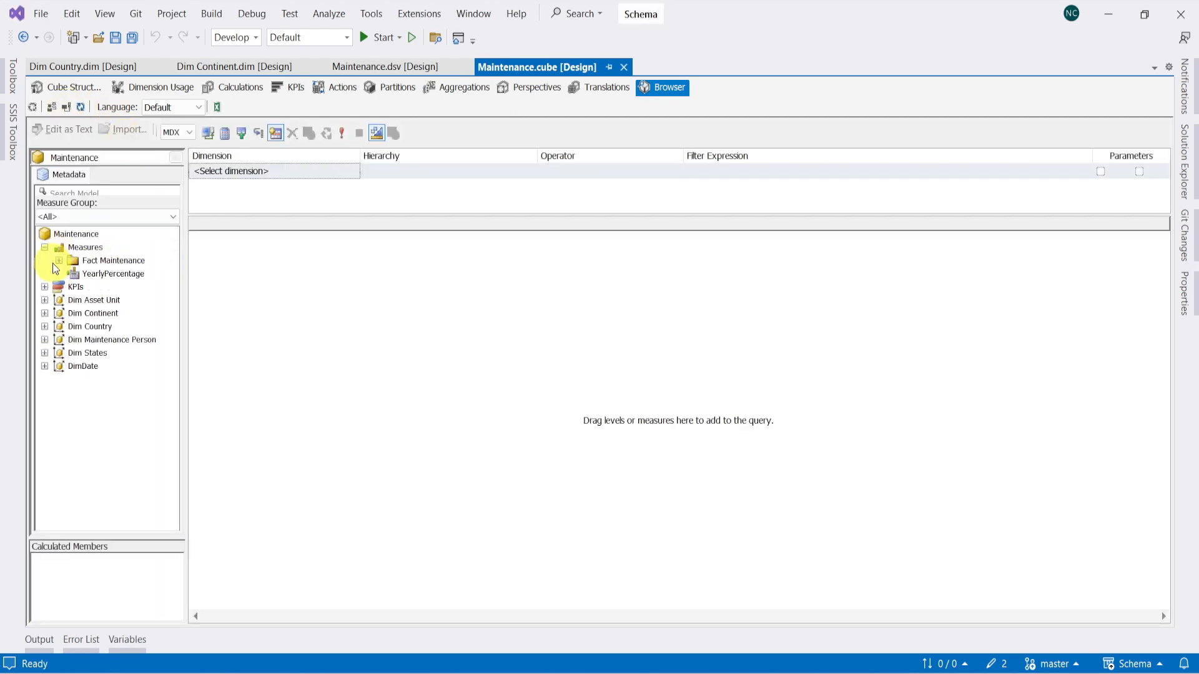
left_click(58, 260)
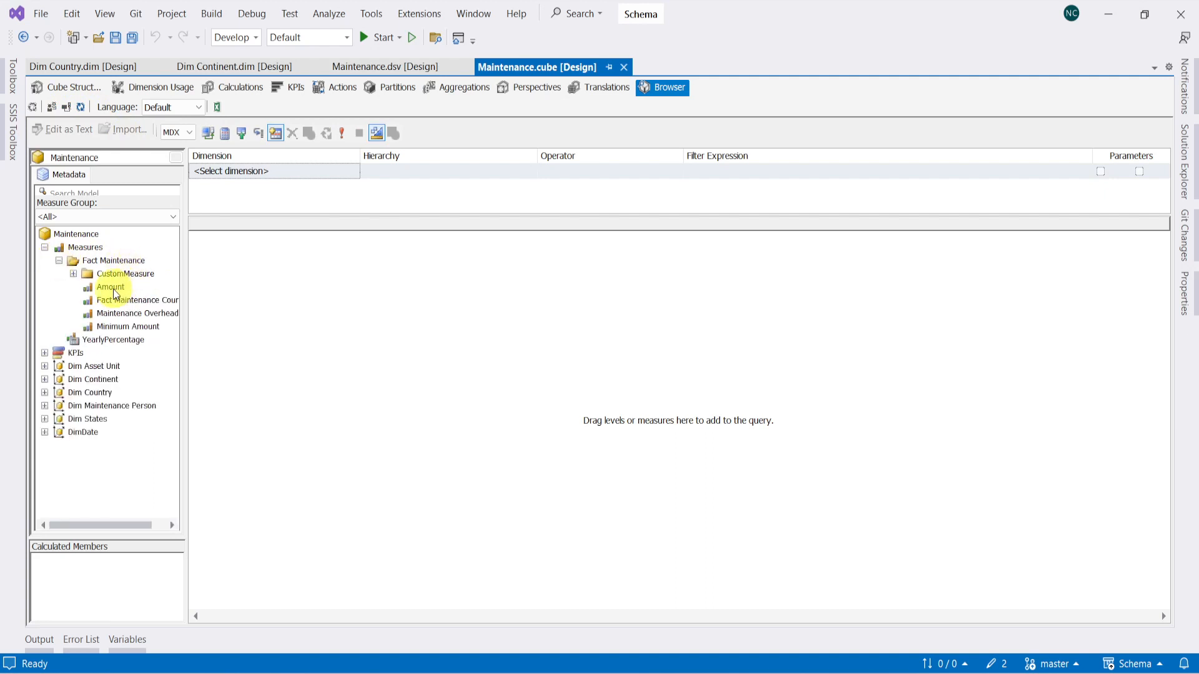
left_click_drag(115, 295, 302, 268)
left_click(706, 431)
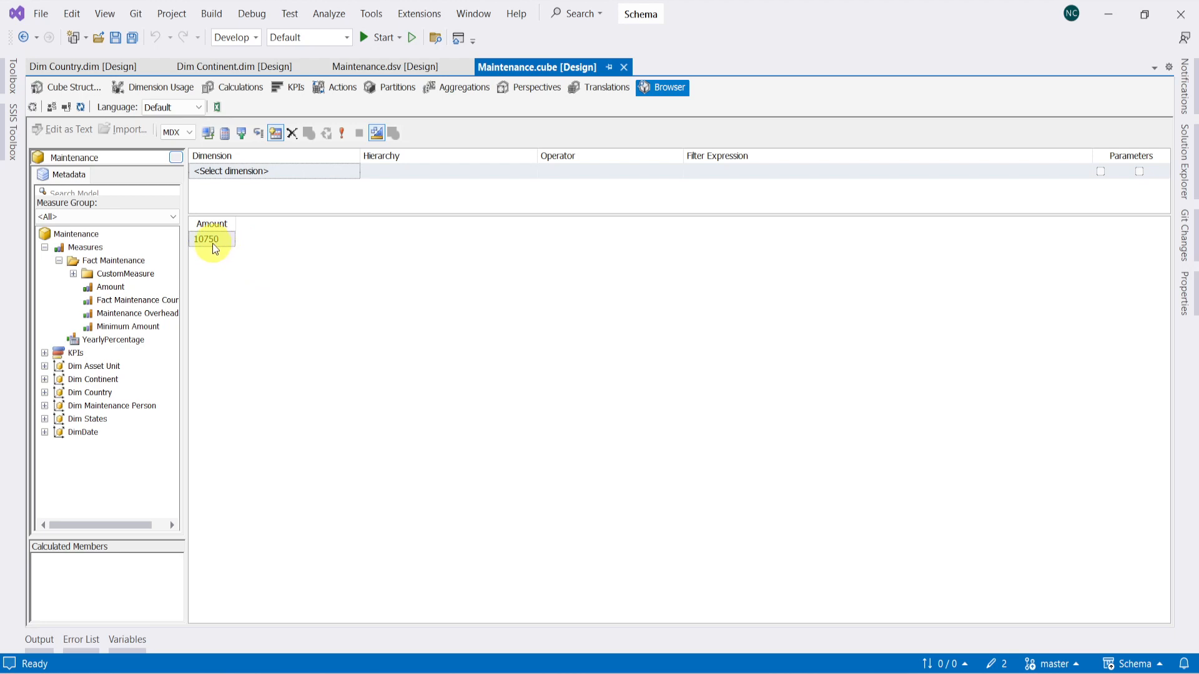
Copy the whole source query of the Greaterthan2016 partition and leave its source definition as it is
left_click(399, 89)
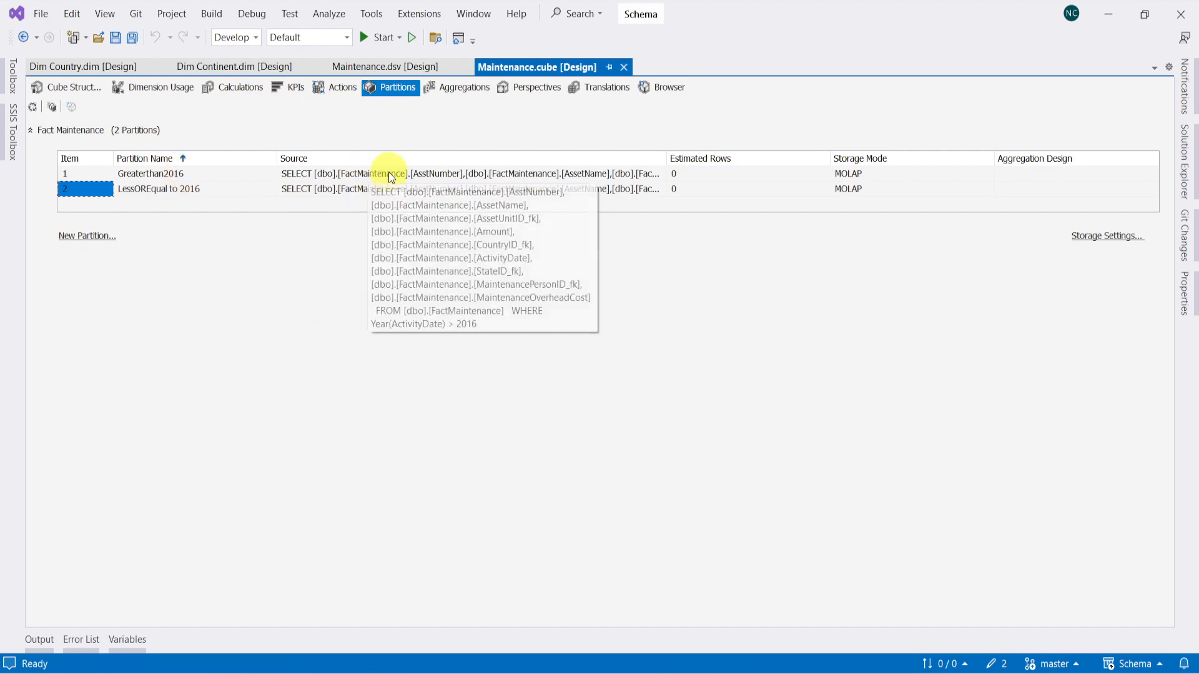
left_click(175, 173)
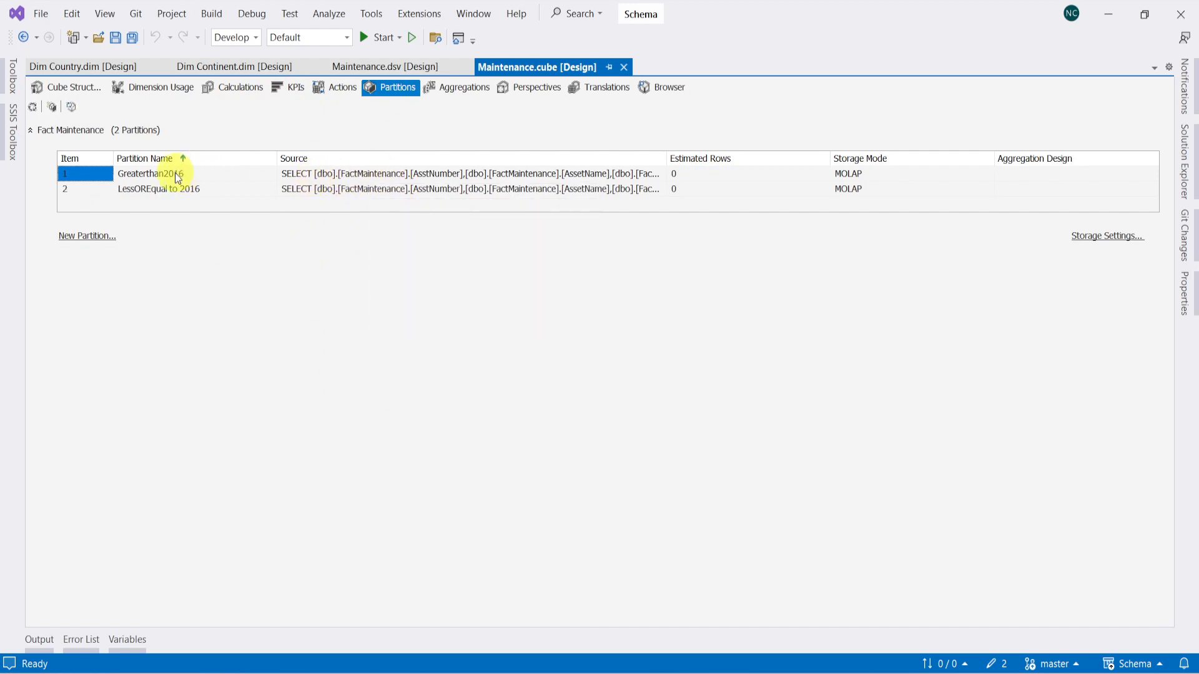
left_click(175, 174)
left_click(347, 176)
left_click(347, 176)
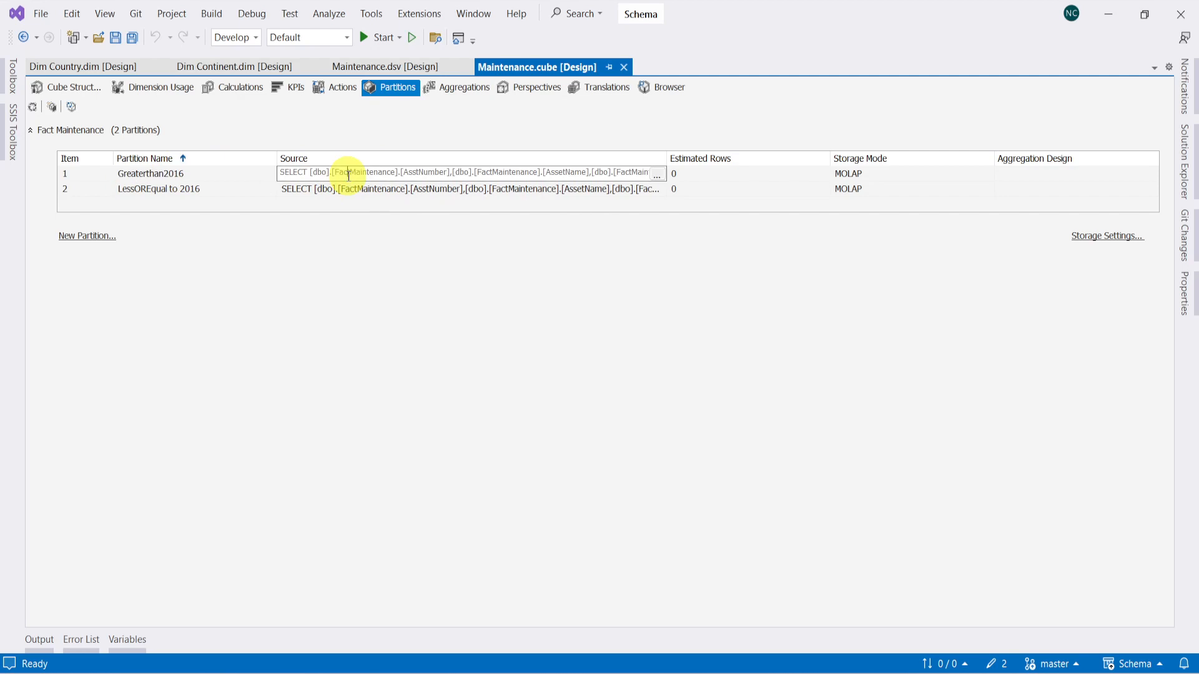
left_click(655, 176)
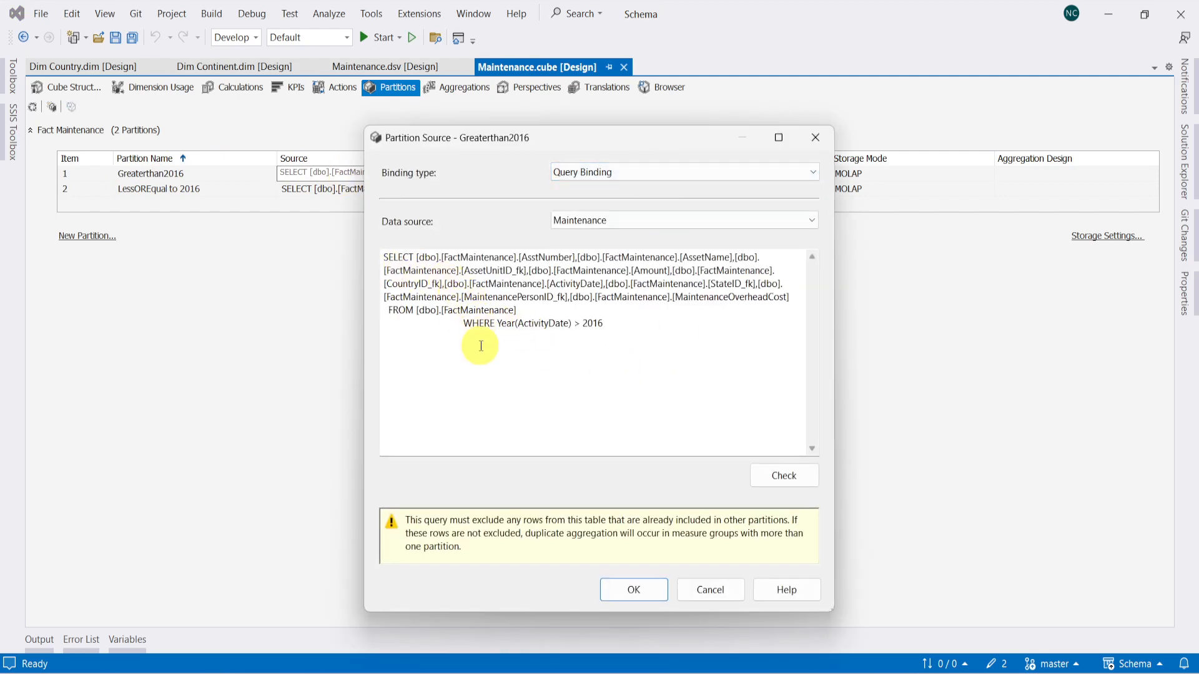
left_click_drag(612, 324, 344, 245)
key("ctrl+c")
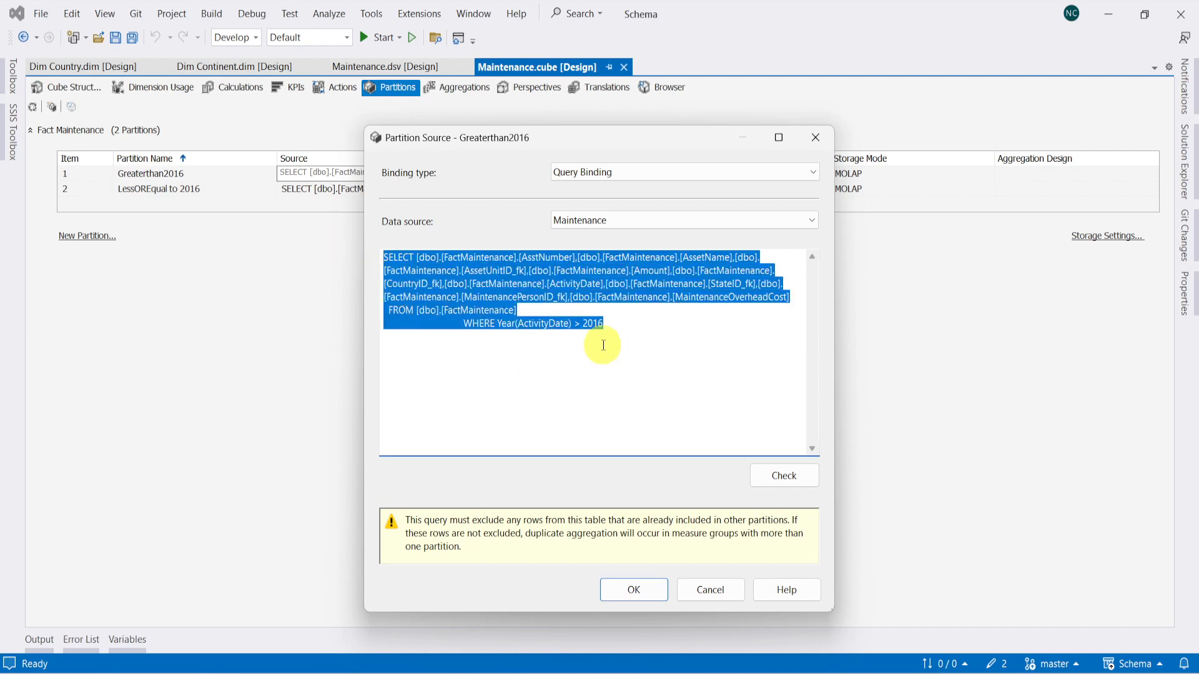
key("Escape")
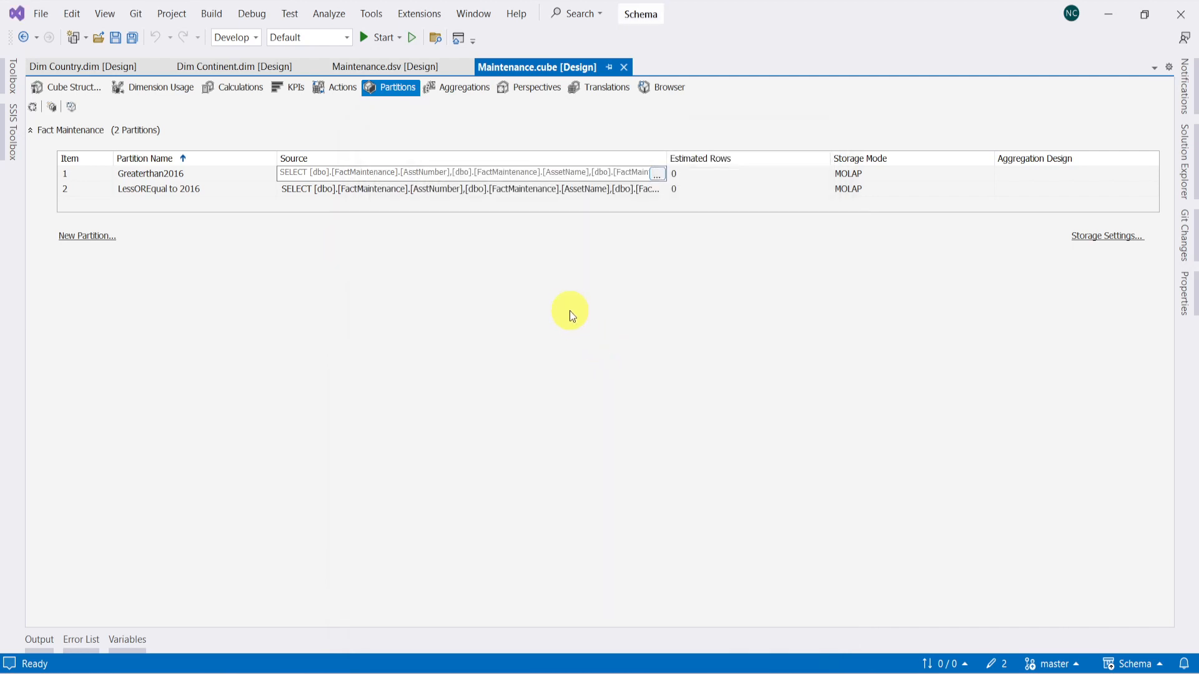
Replace the LessOREqual to 2016 partition's query with the copied one, set its filter to Year(ActivityDate) <= 2016, check the syntax and save
left_click(641, 187)
left_click(658, 189)
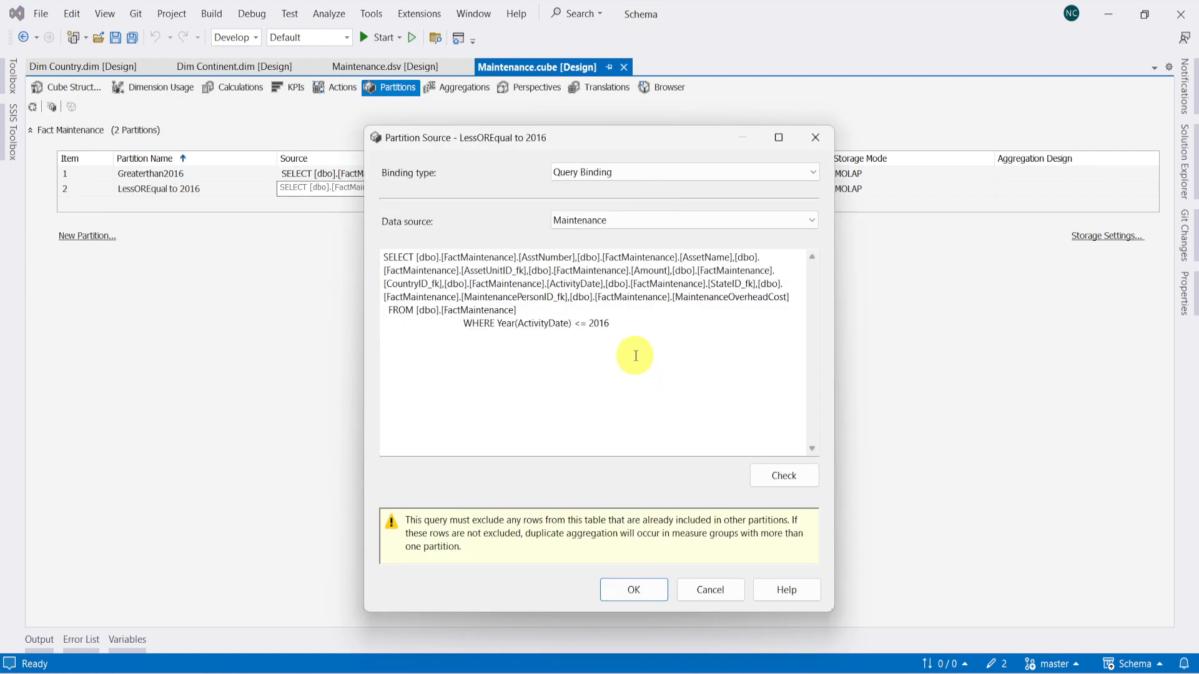
left_click_drag(618, 324, 361, 248)
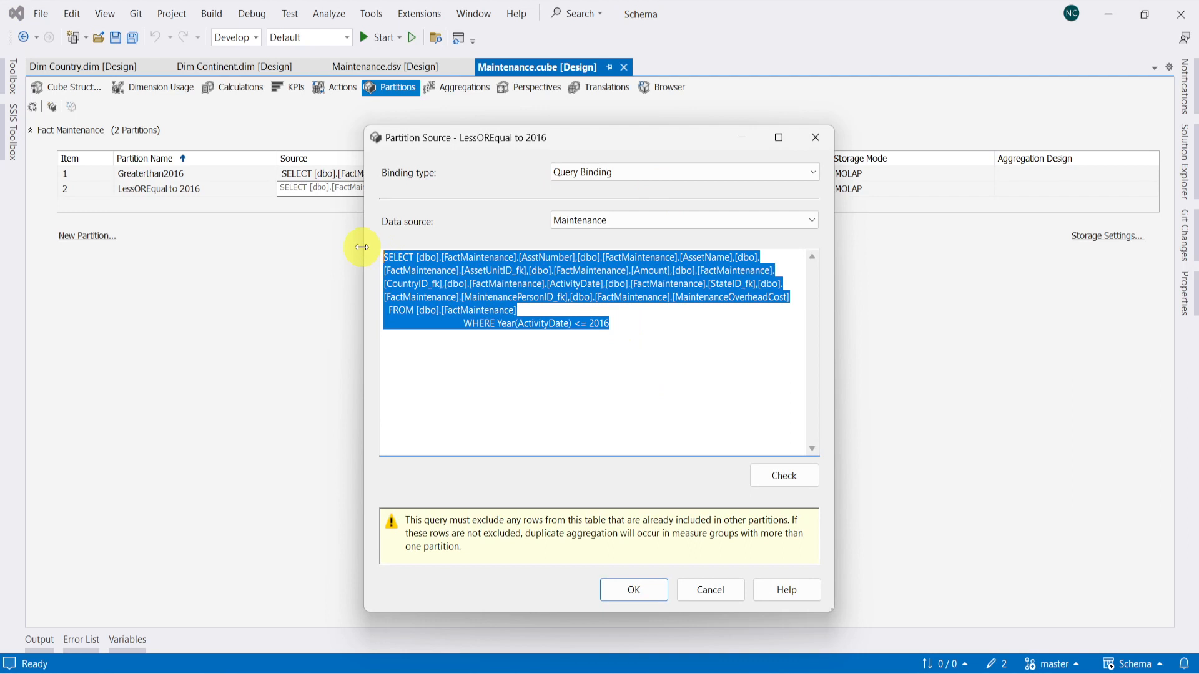
key("ctrl+v")
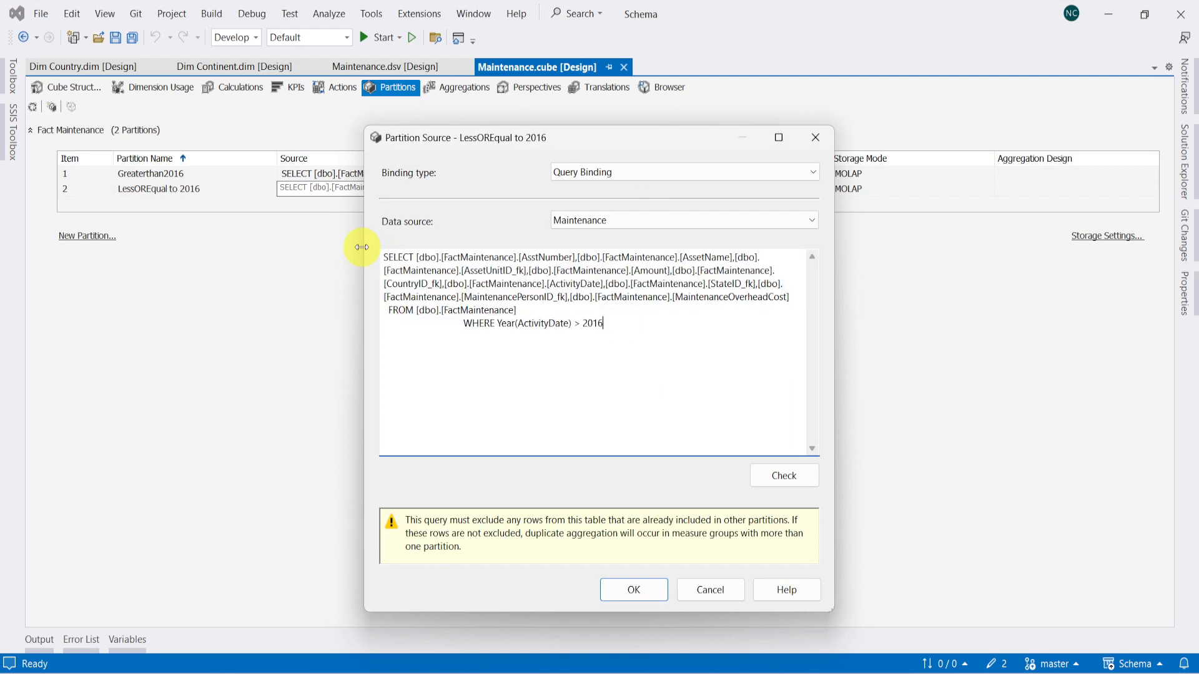
left_click(580, 320)
key("BackSpace")
type("<=")
left_click(610, 399)
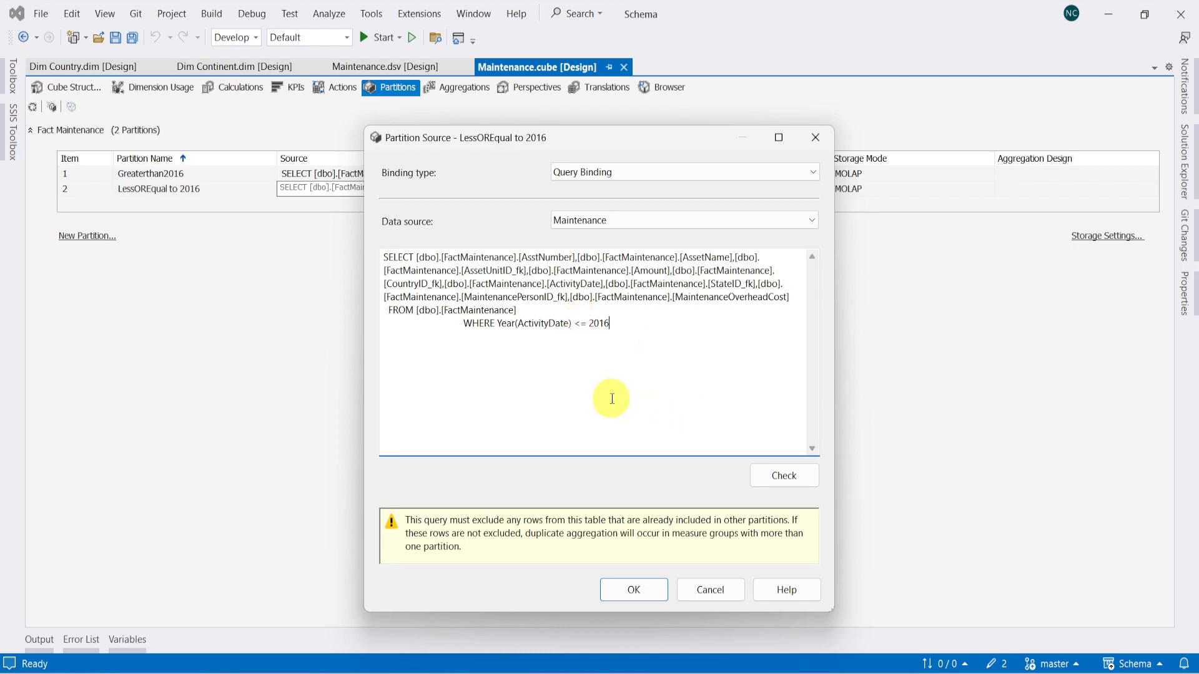
left_click(804, 477)
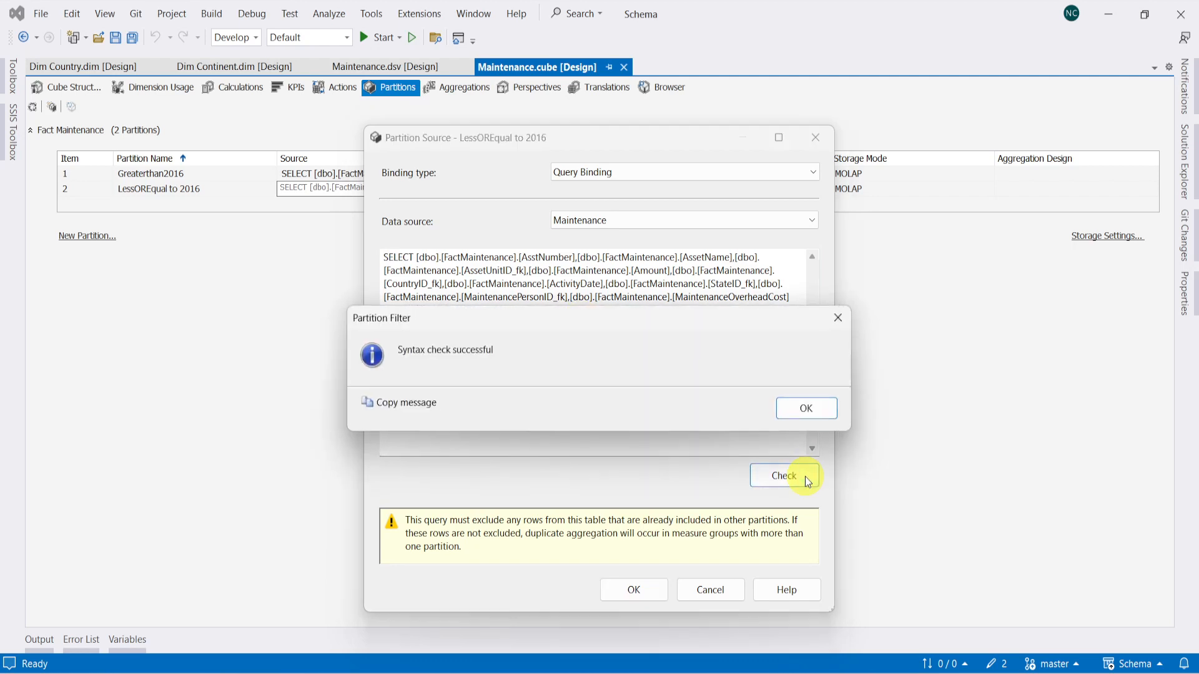
left_click(798, 404)
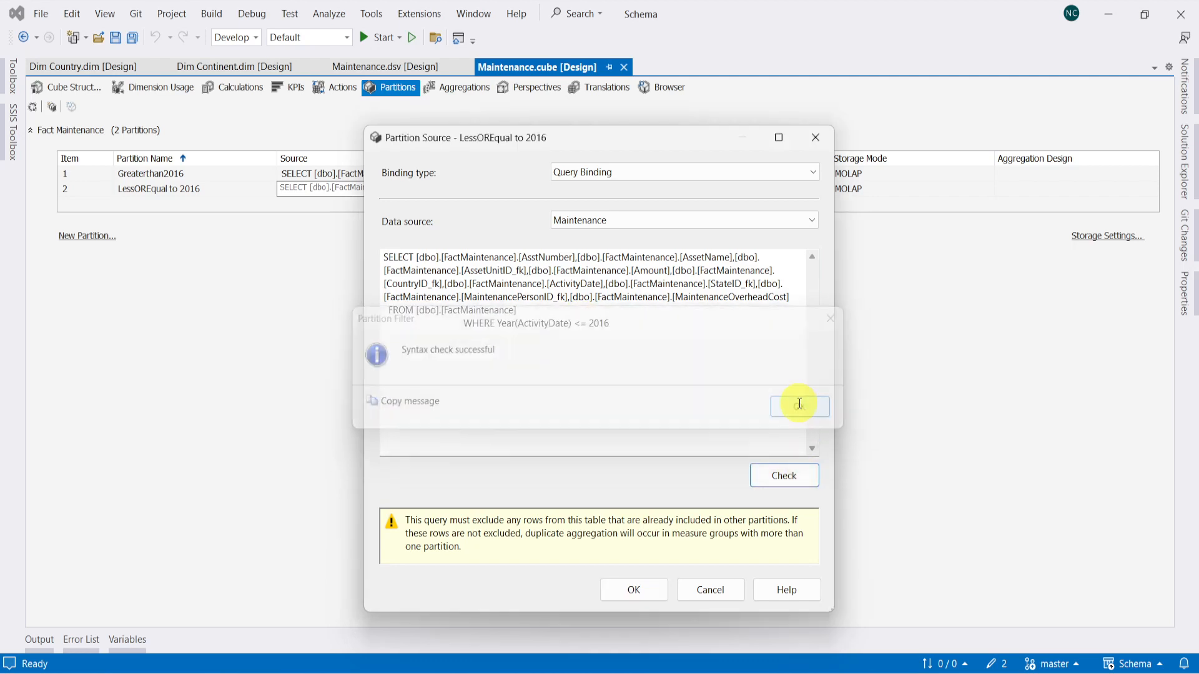
left_click(634, 590)
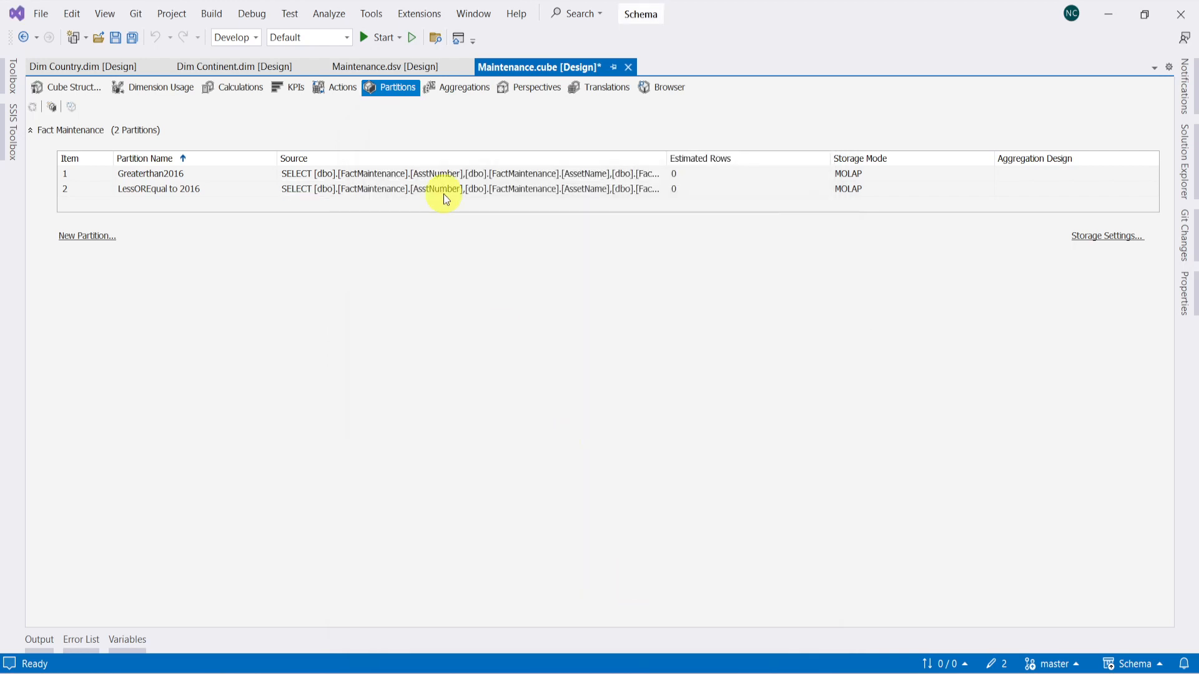
left_click(114, 37)
Build and deploy the project, overwriting the SsasSchema1 database, and run Process Full on the Maintenance cube
left_click(61, 86)
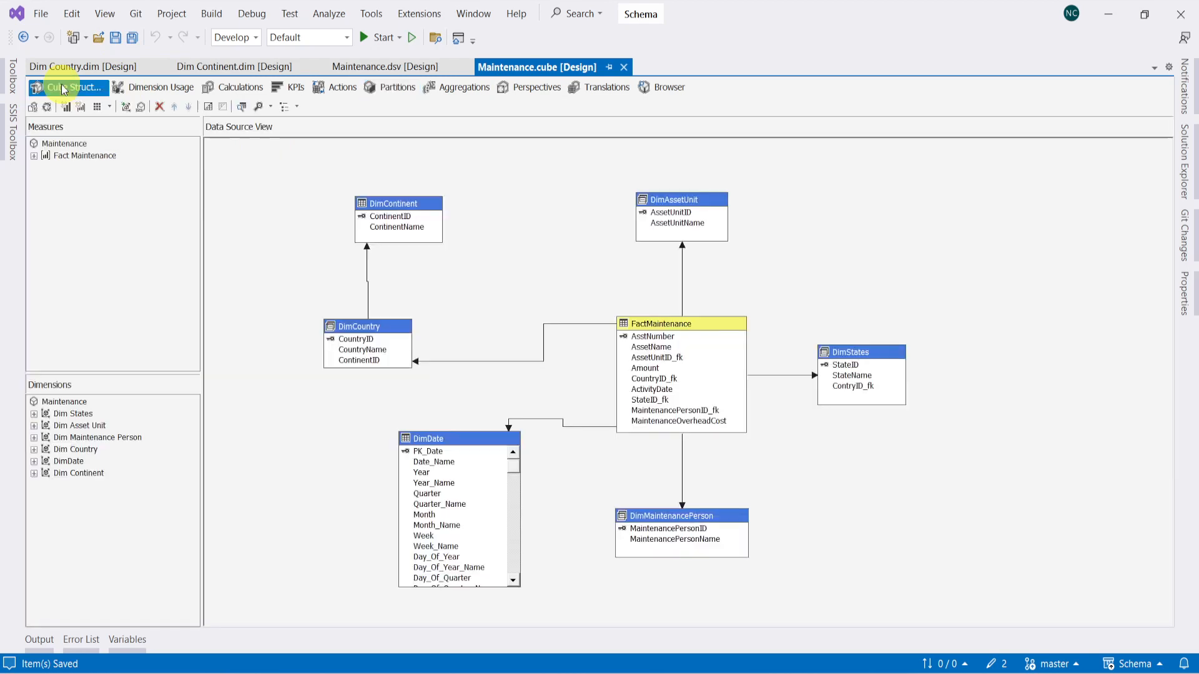
left_click(45, 107)
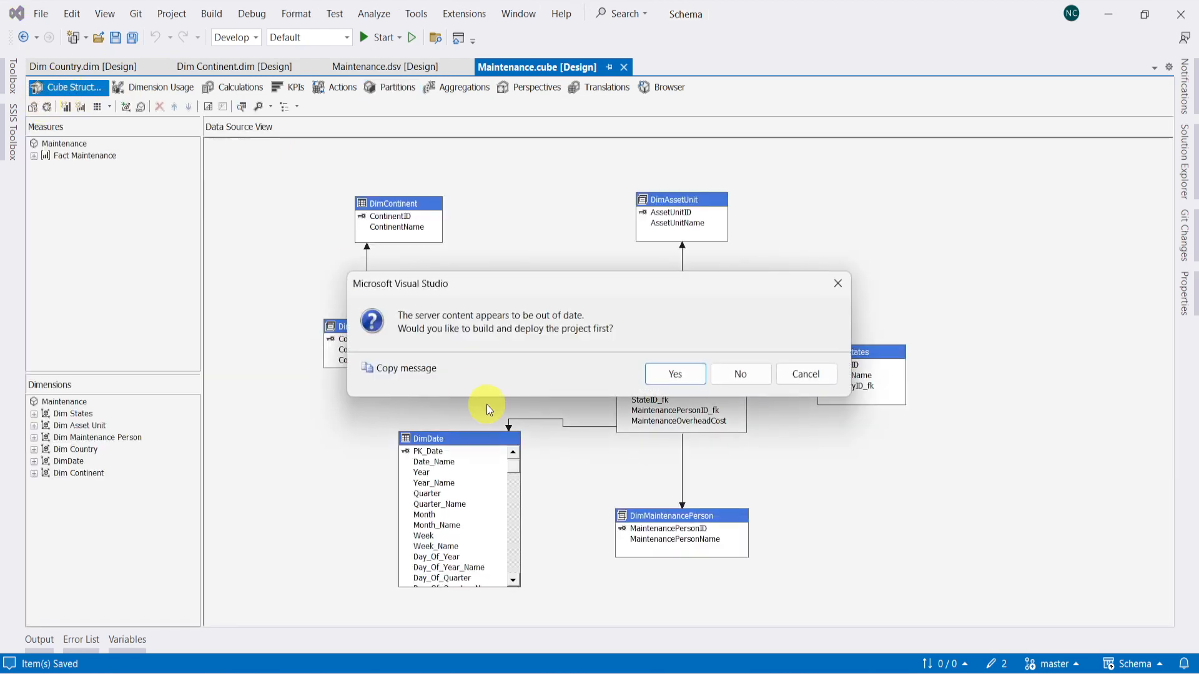
left_click(667, 376)
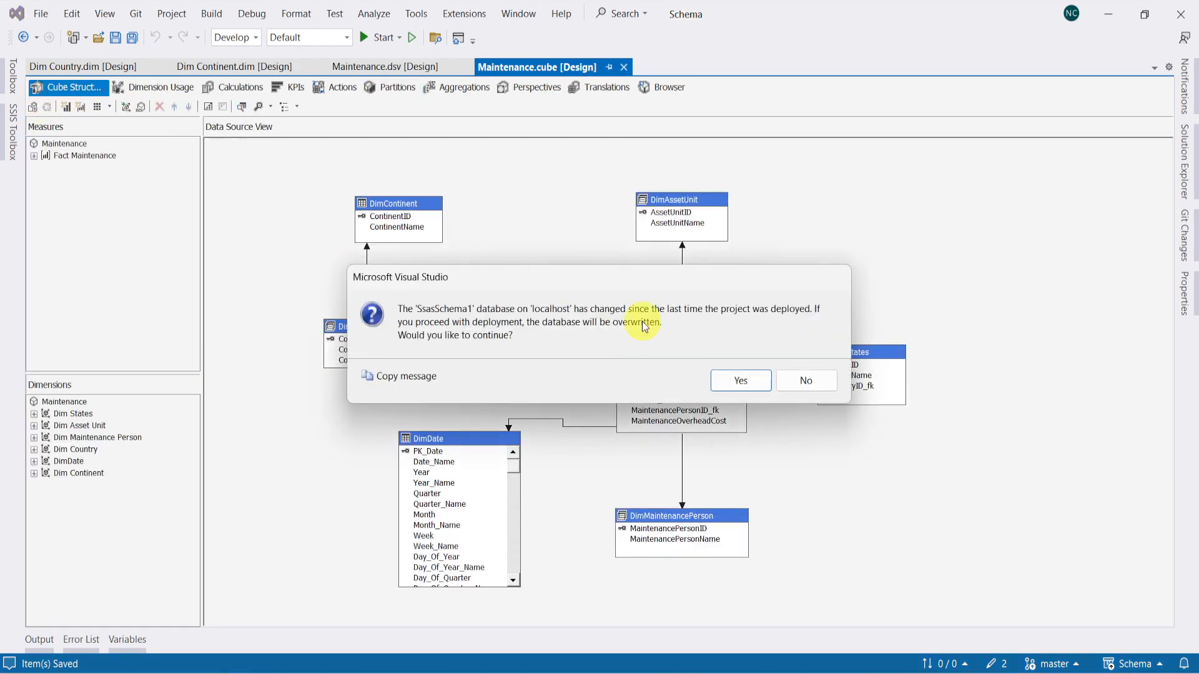
left_click(736, 383)
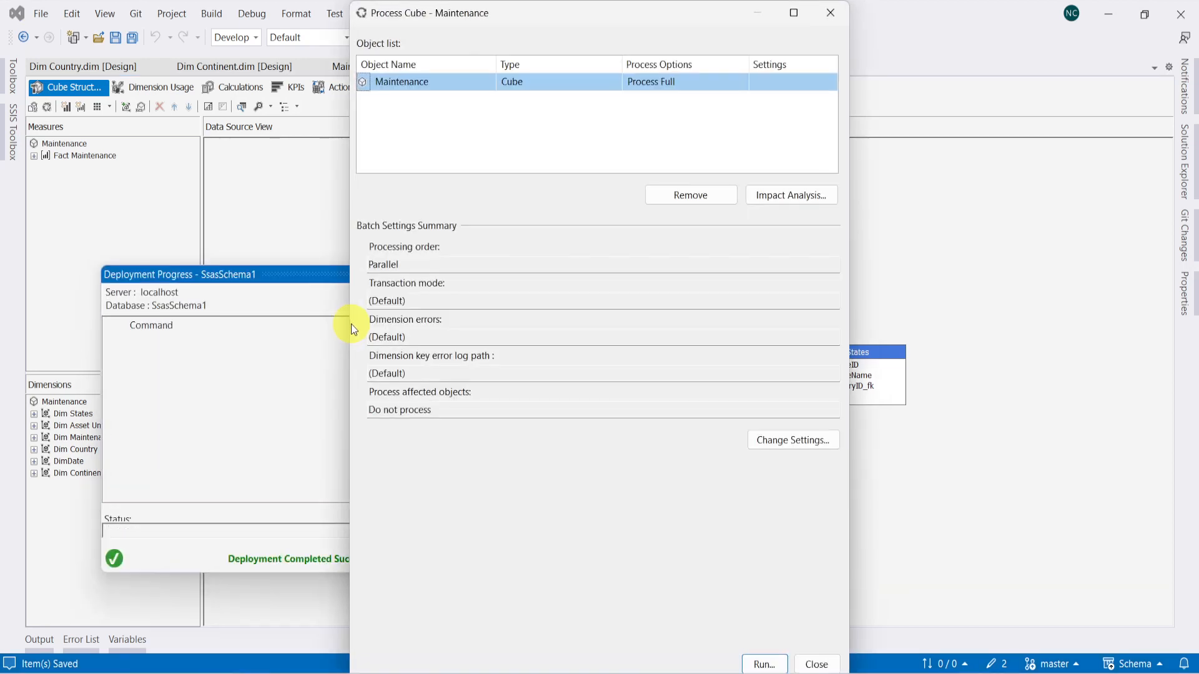
left_click(764, 664)
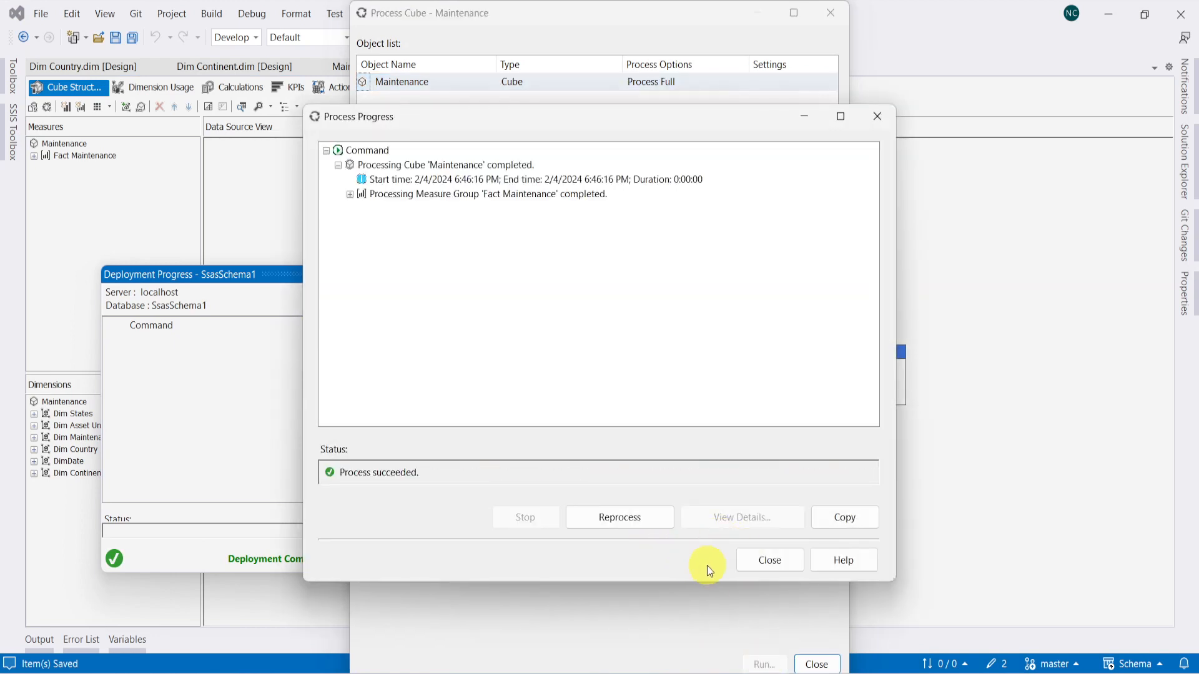
left_click(766, 564)
left_click(815, 666)
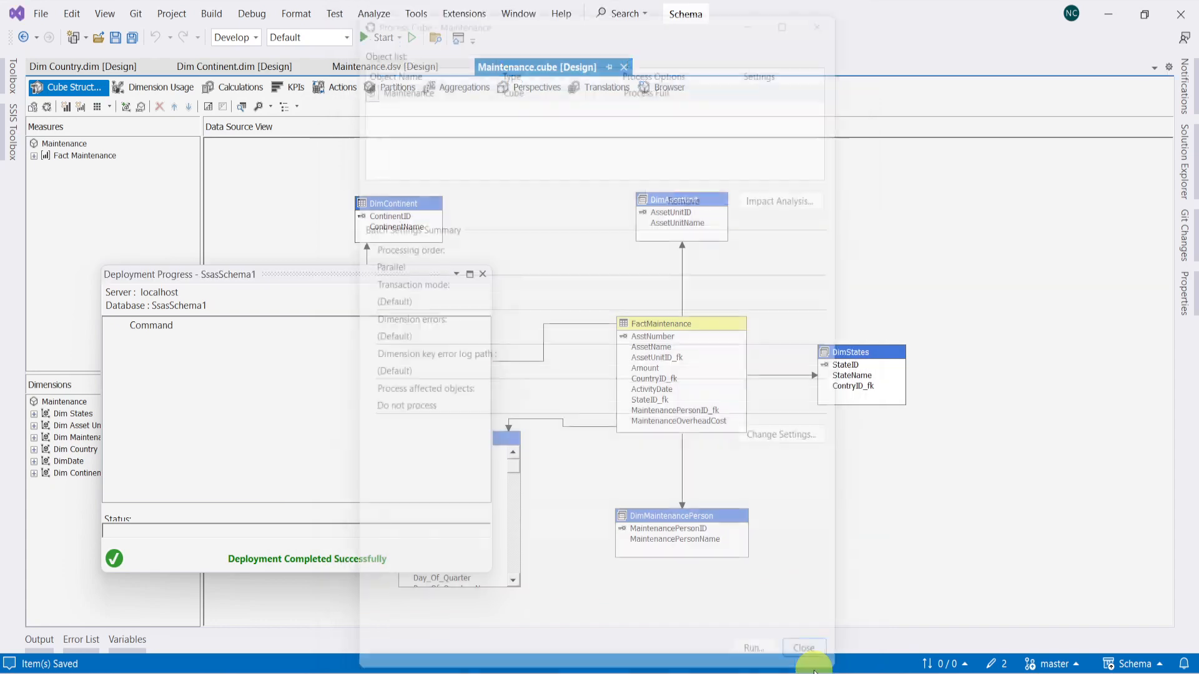
left_click(482, 275)
left_click(482, 275)
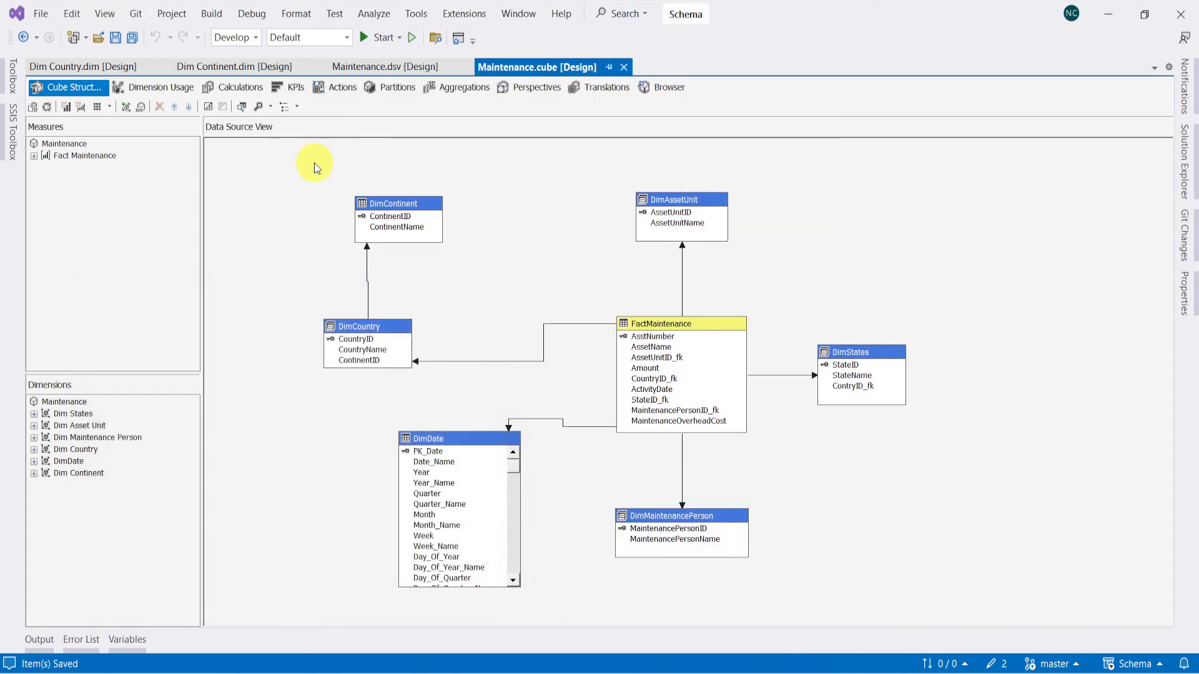
Reconnect the cube browser and query the Amount measure again with both partitions processed
left_click(668, 88)
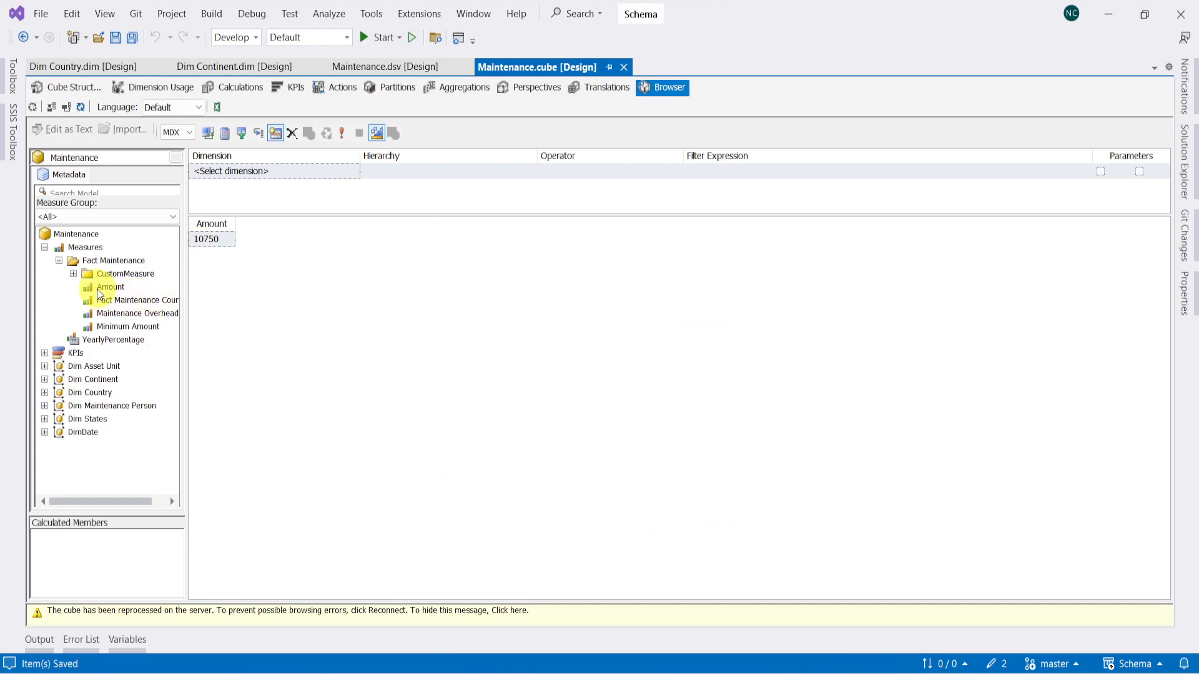
left_click(62, 105)
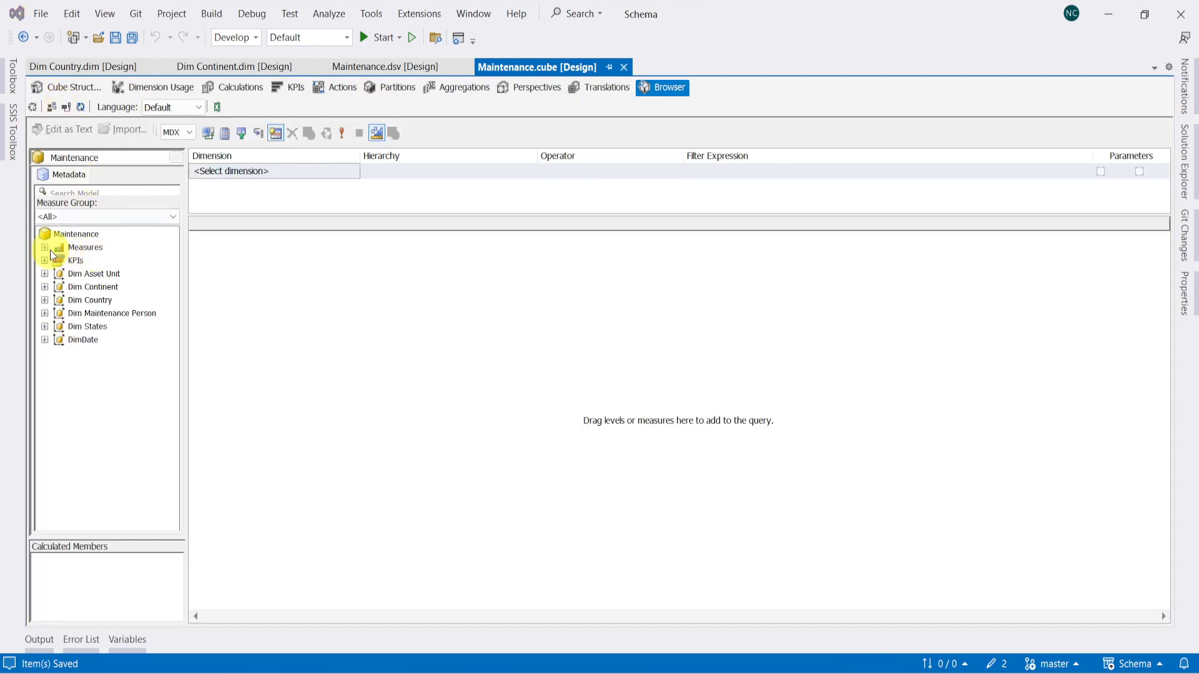
left_click(46, 248)
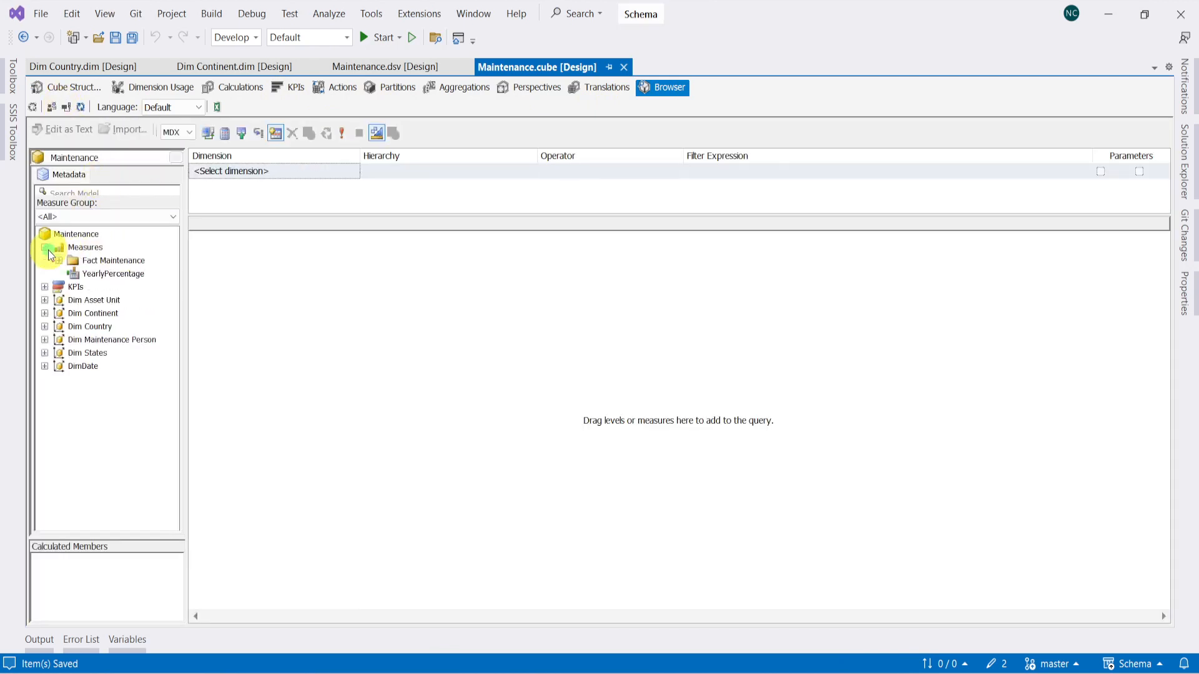
left_click(59, 261)
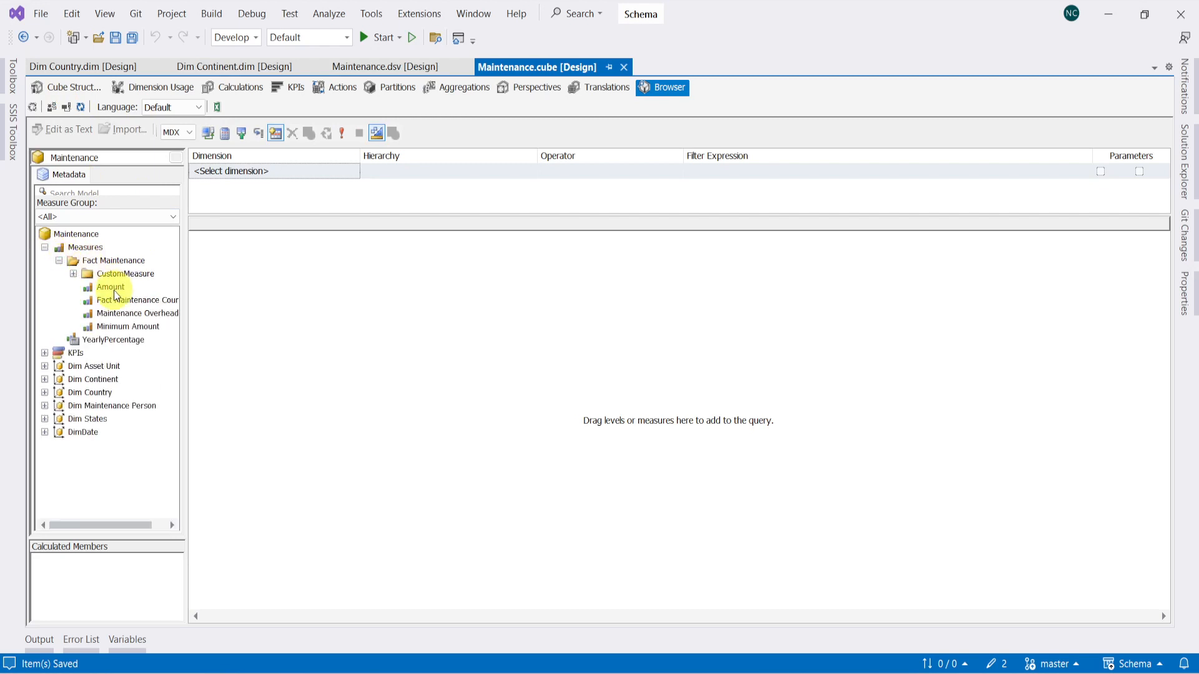
left_click_drag(111, 287, 301, 260)
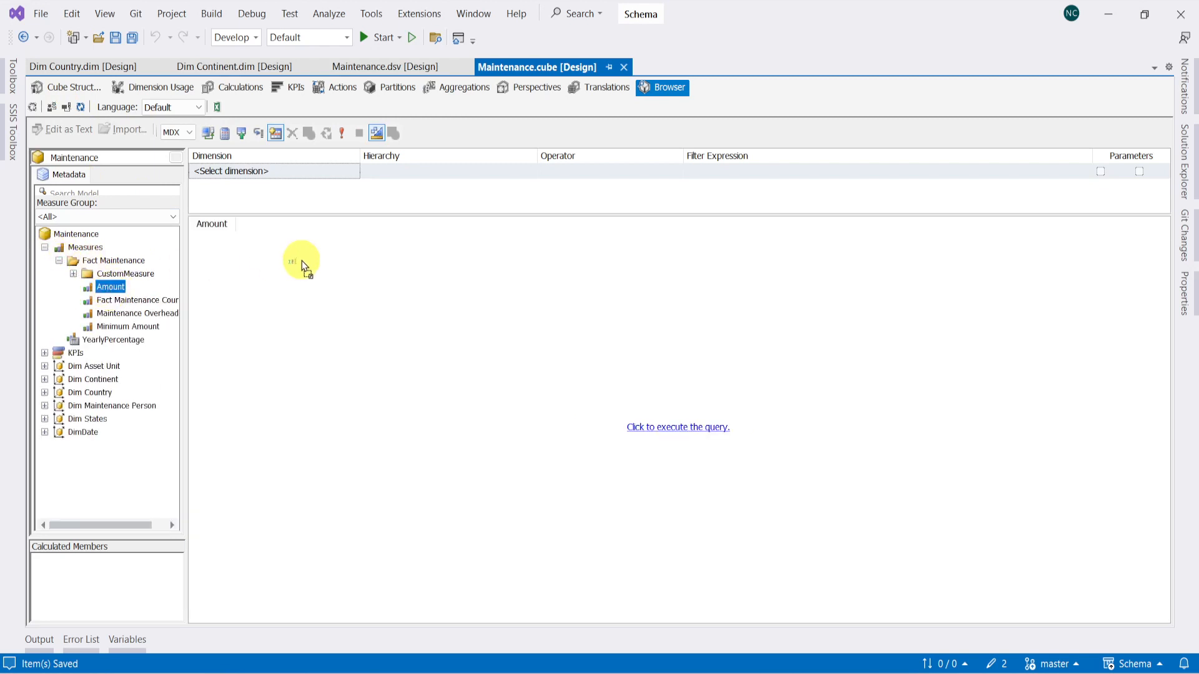
left_click(719, 427)
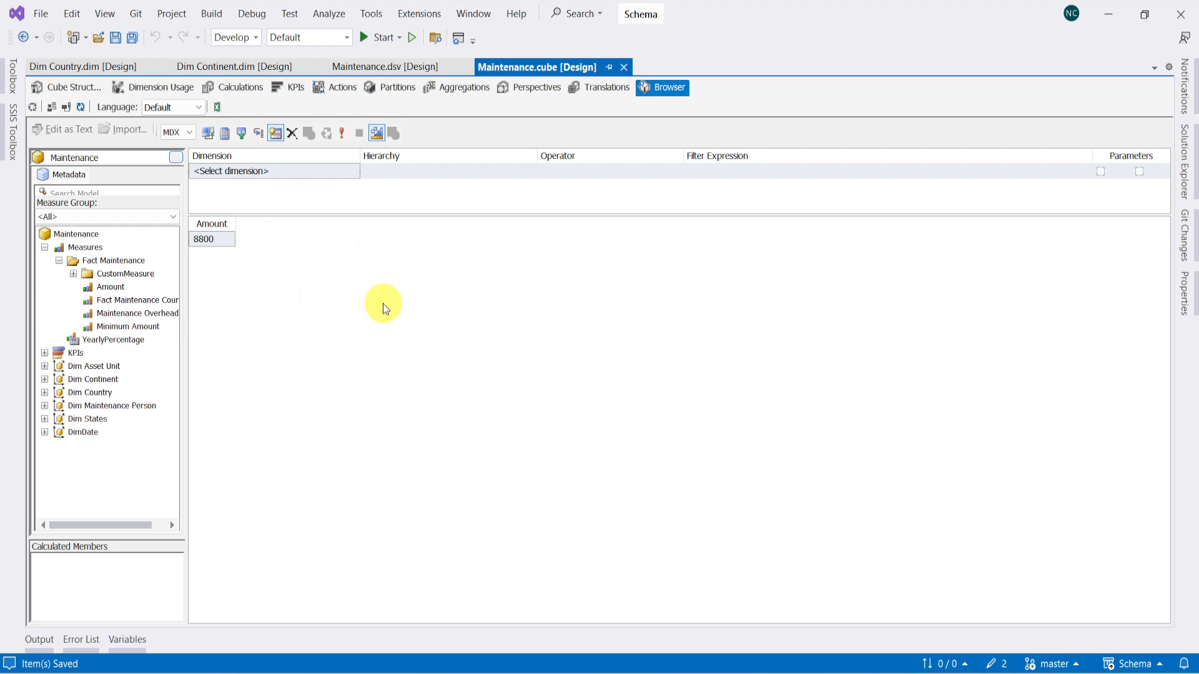
left_click(295, 304)
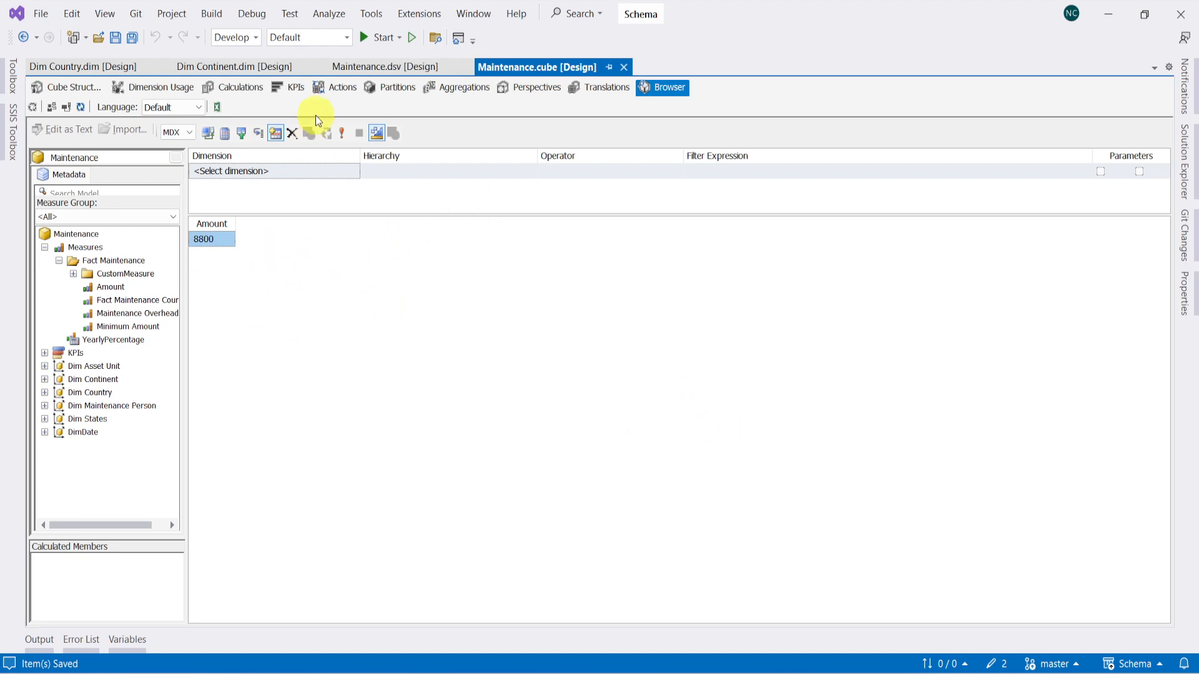
Review the Maintenance cube's partition list and structure, and switch to SQL Server Management Studio
left_click(383, 88)
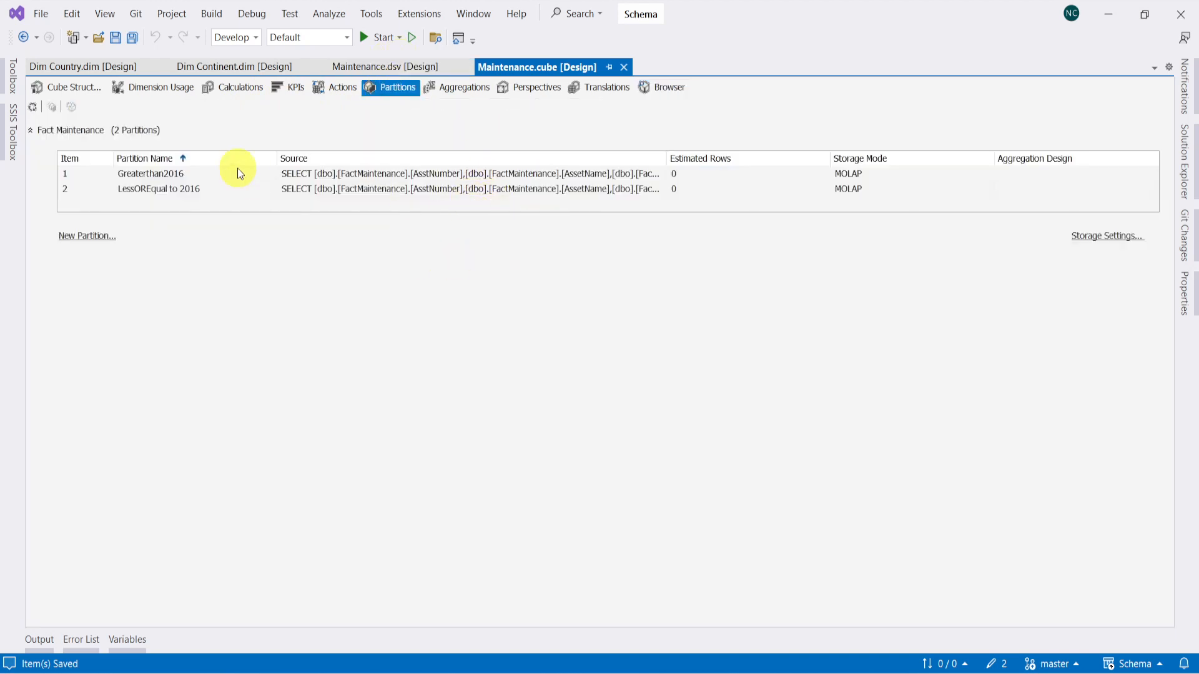
left_click(65, 94)
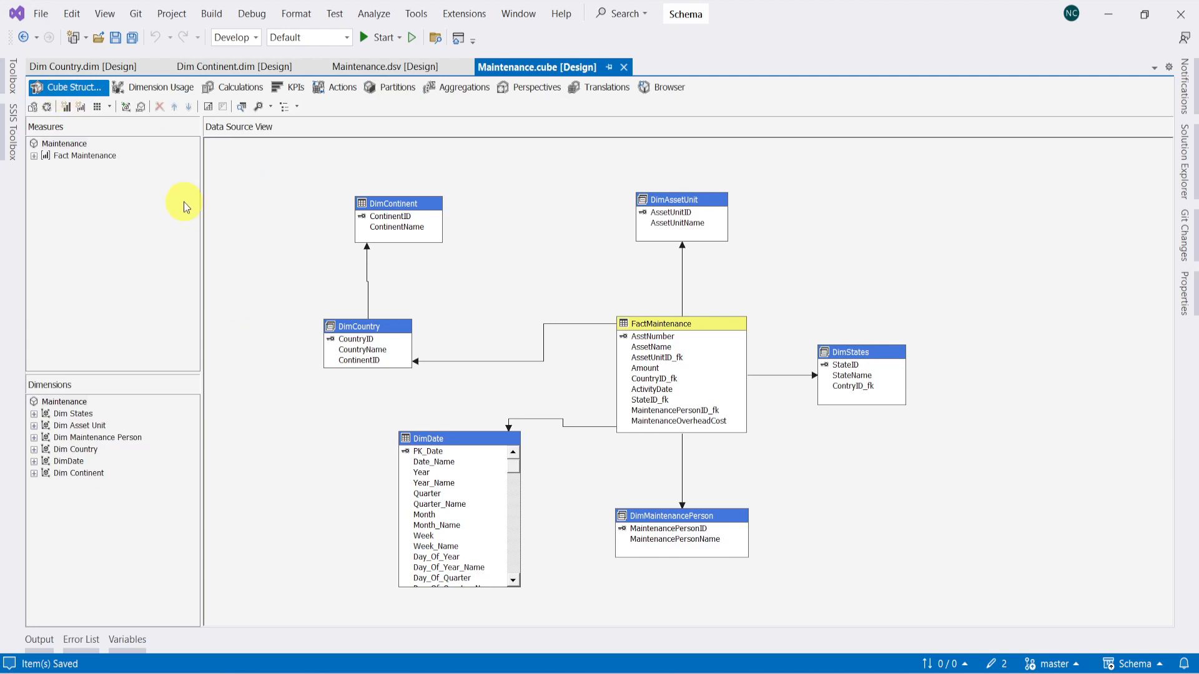
left_click(386, 87)
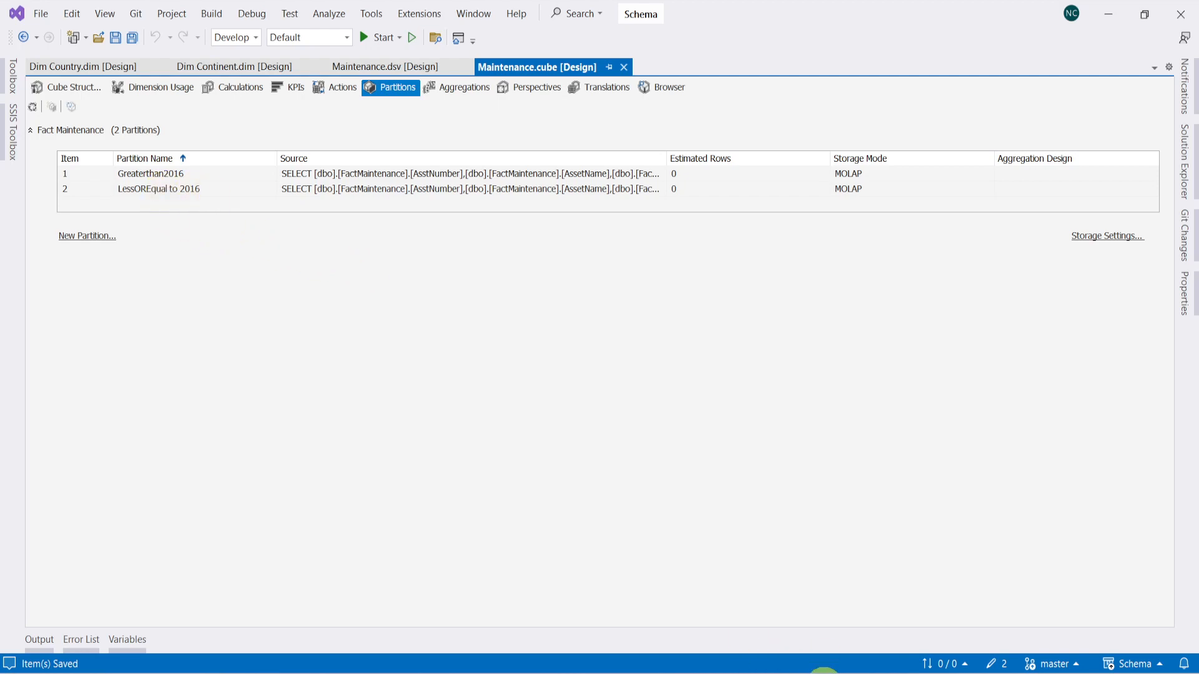
left_click(824, 672)
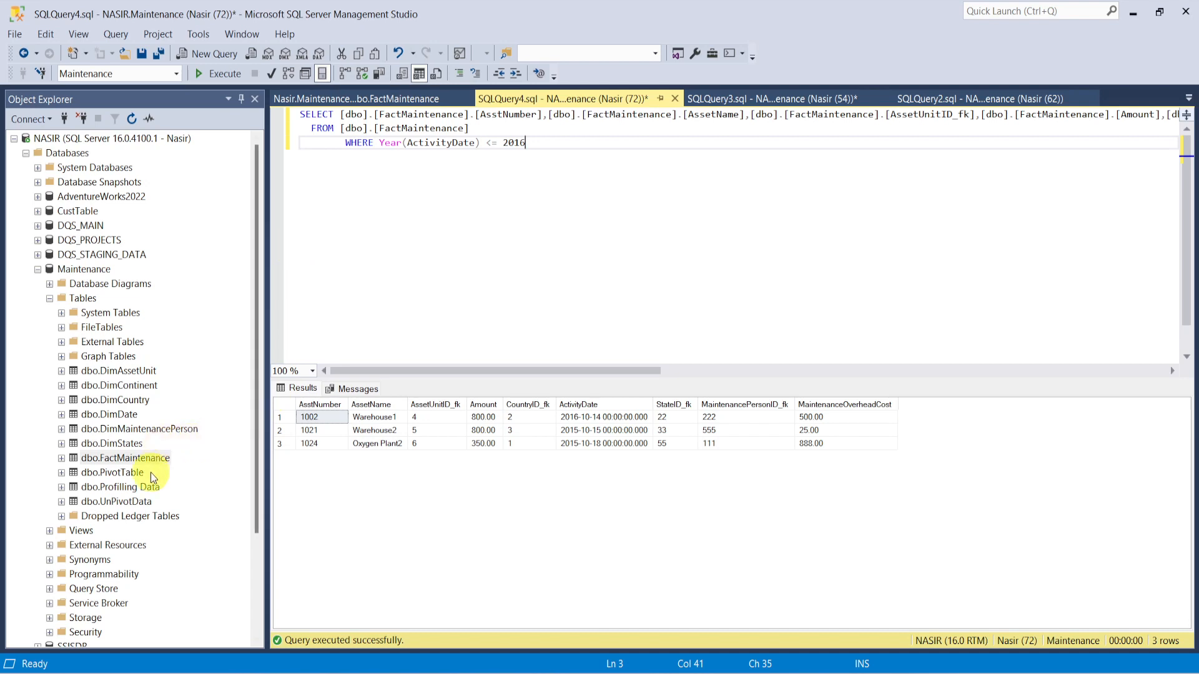
Open dbo.FactMaintenance for row editing and set the Amount of asset 1002 (Warehouse1) to 900
right_click(122, 455)
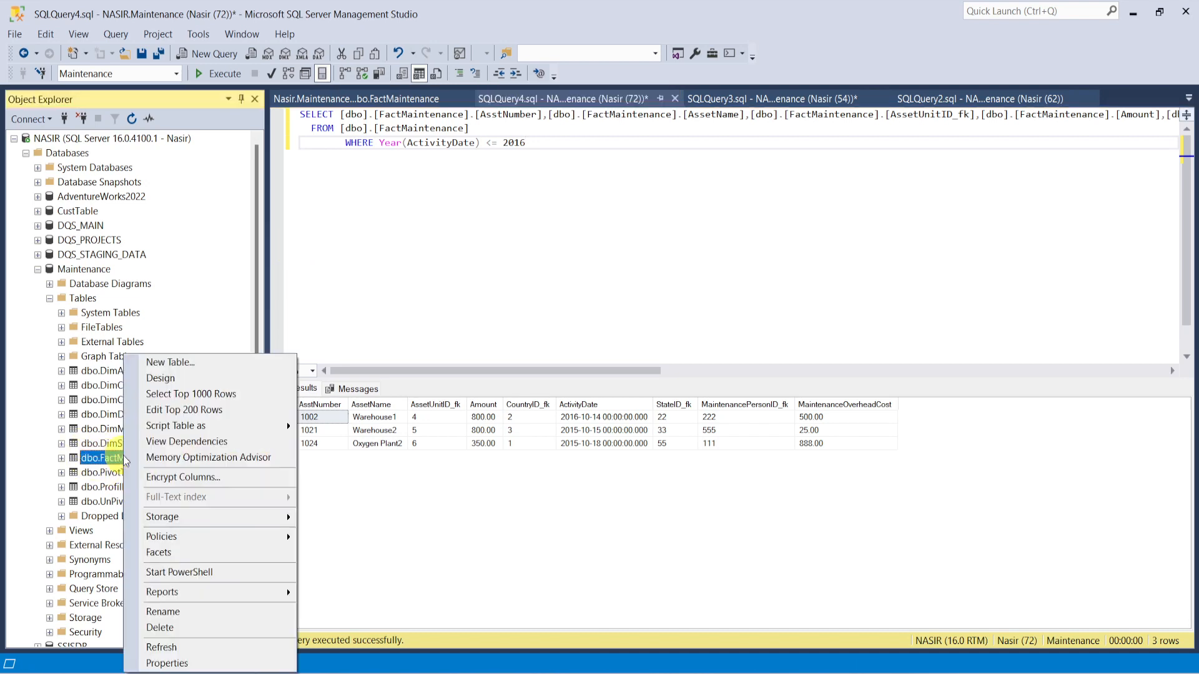
left_click(187, 410)
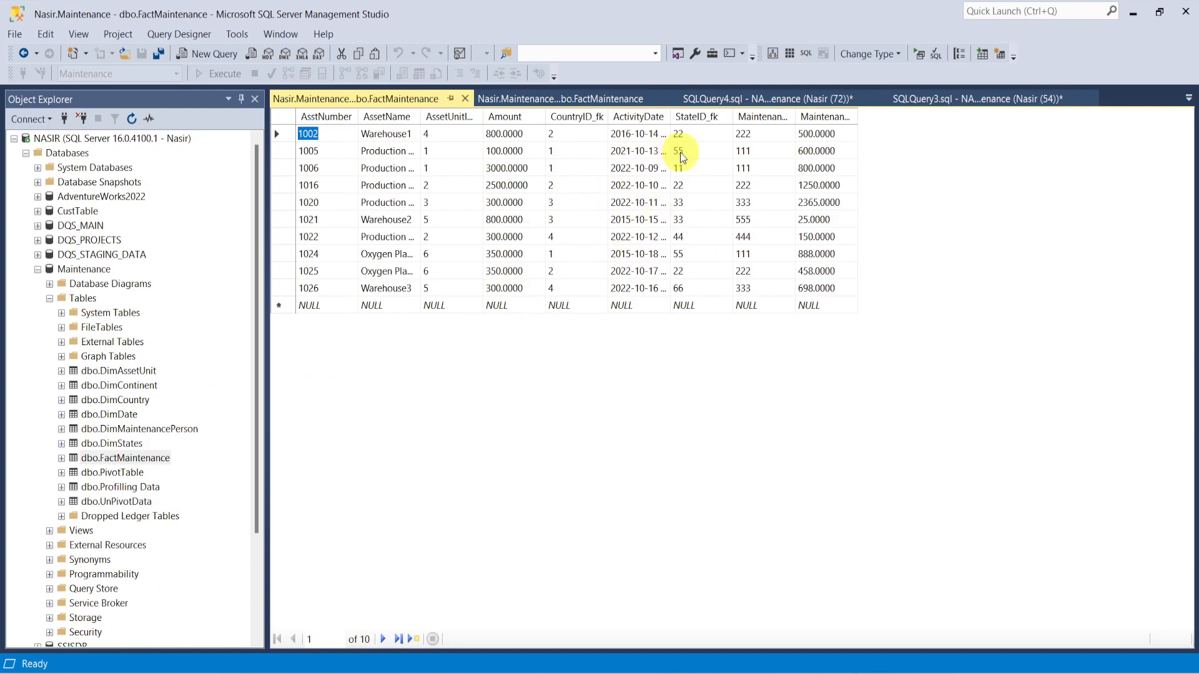
left_click(503, 134)
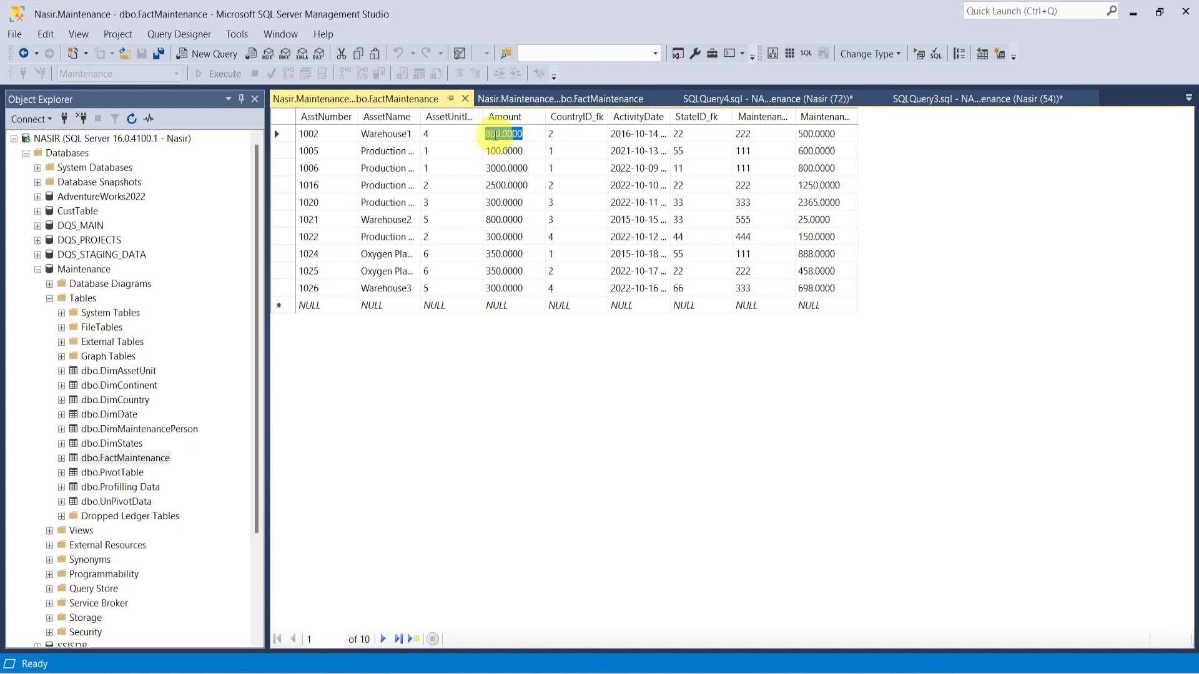
type("900")
key("Return")
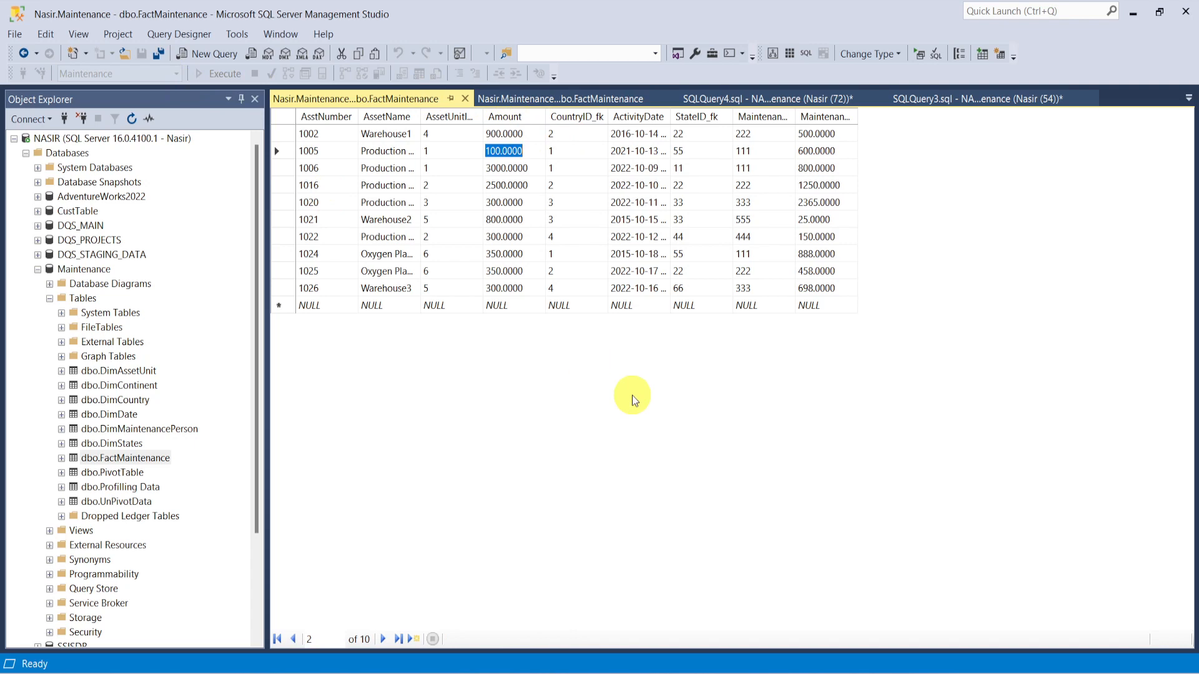
Switch to Visual Studio and start processing the LessOREqual to 2016 partition, deploying the project first and overwriting the SsasSchema1 database
mouse_move(793, 665)
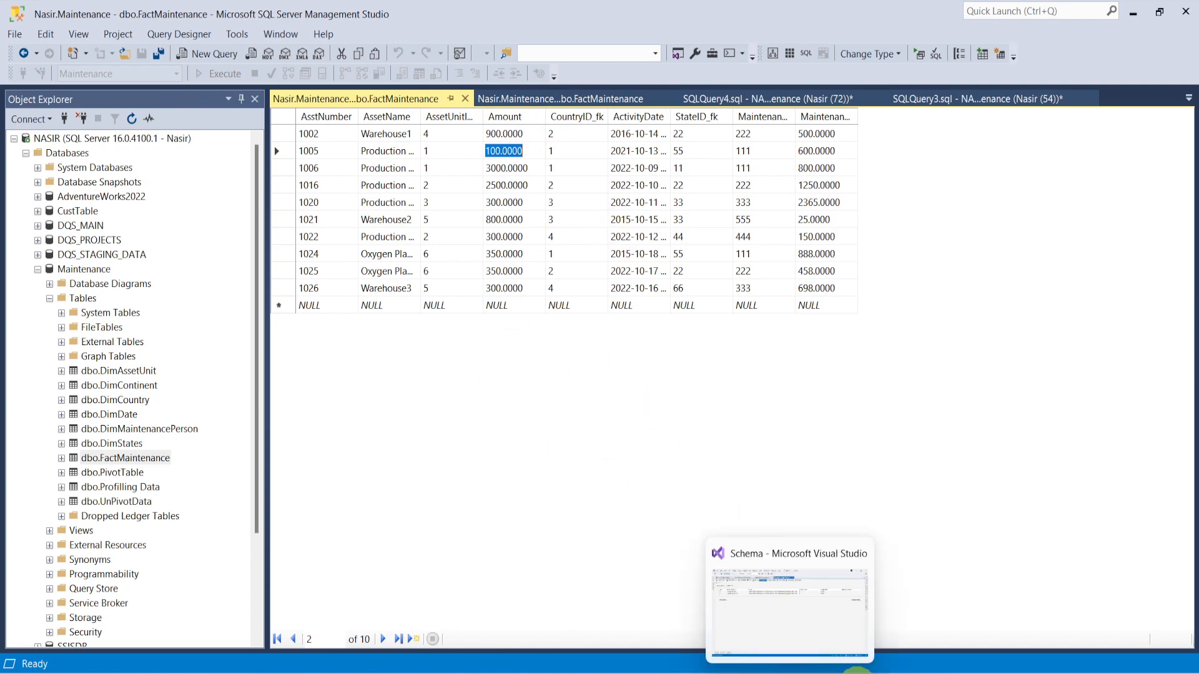
left_click(759, 653)
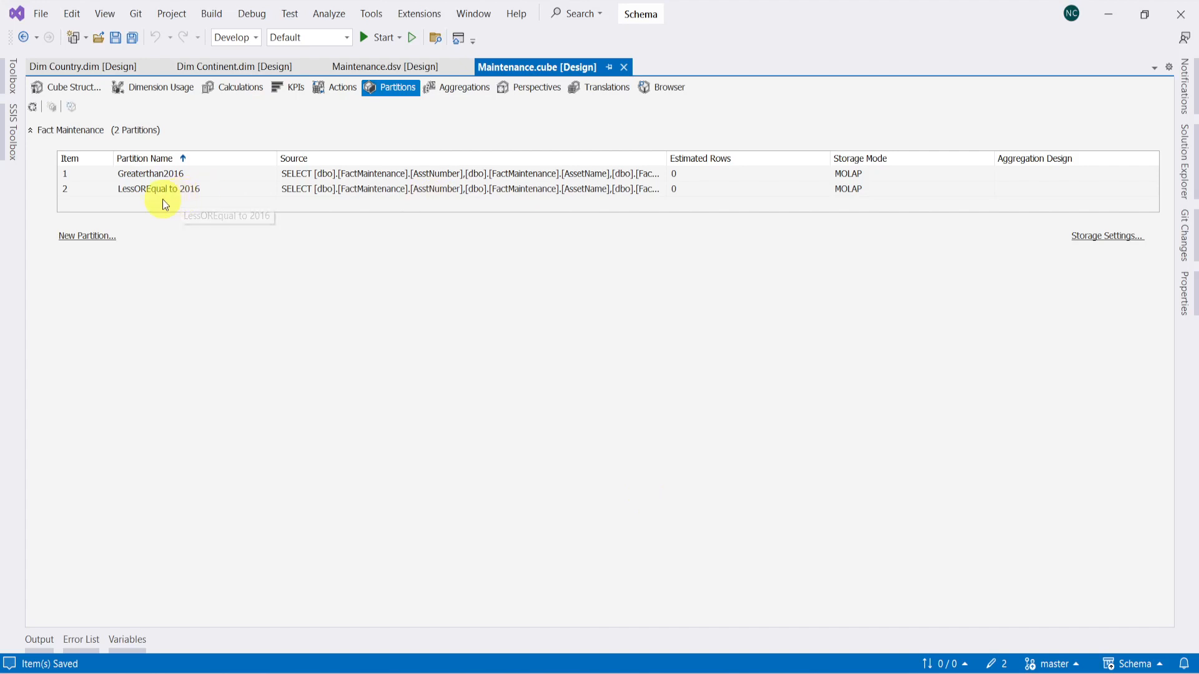
left_click(180, 190)
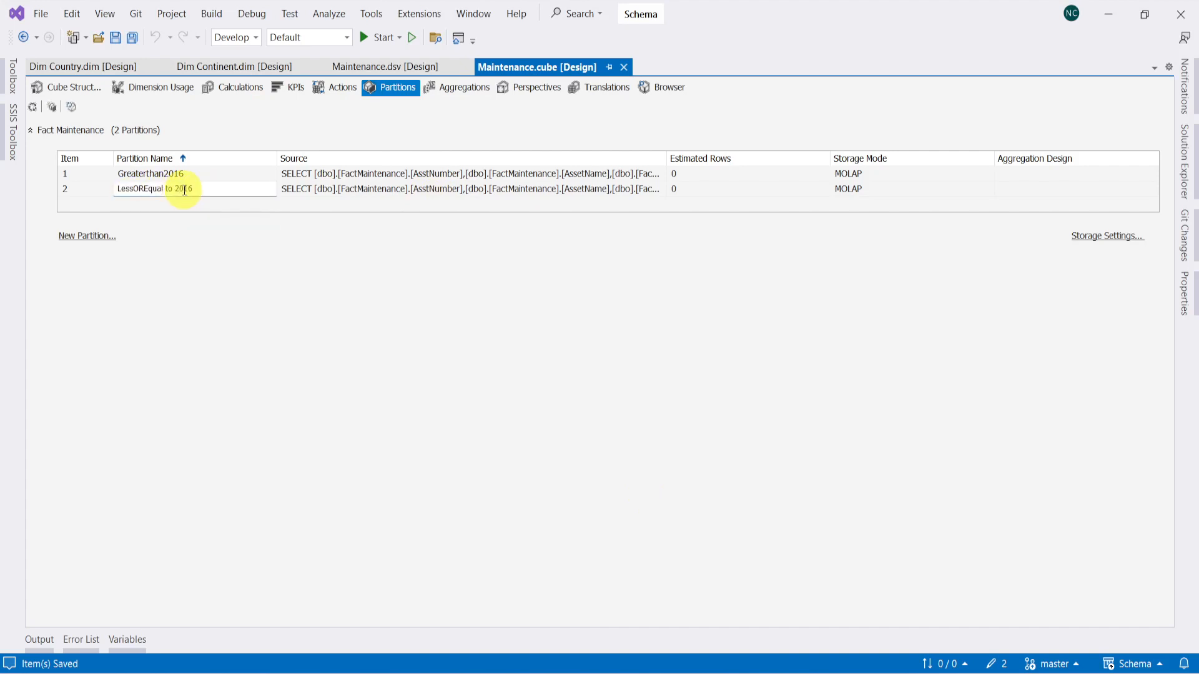
left_click(329, 190)
right_click(141, 188)
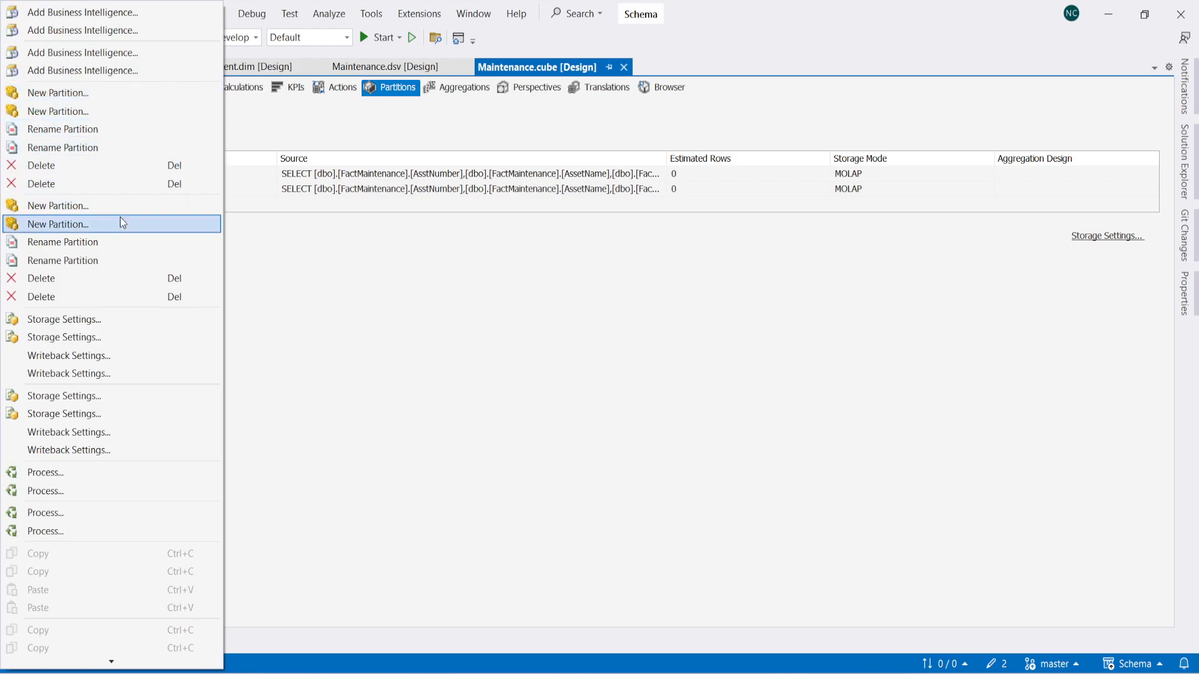
left_click(84, 472)
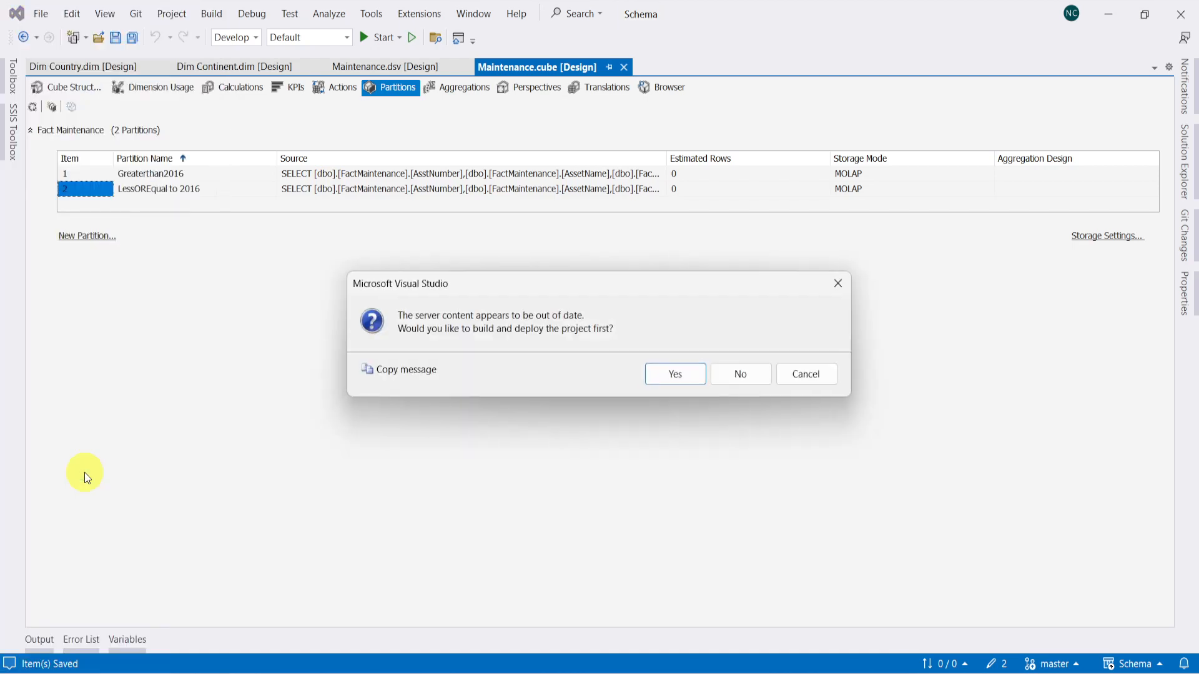
left_click(667, 369)
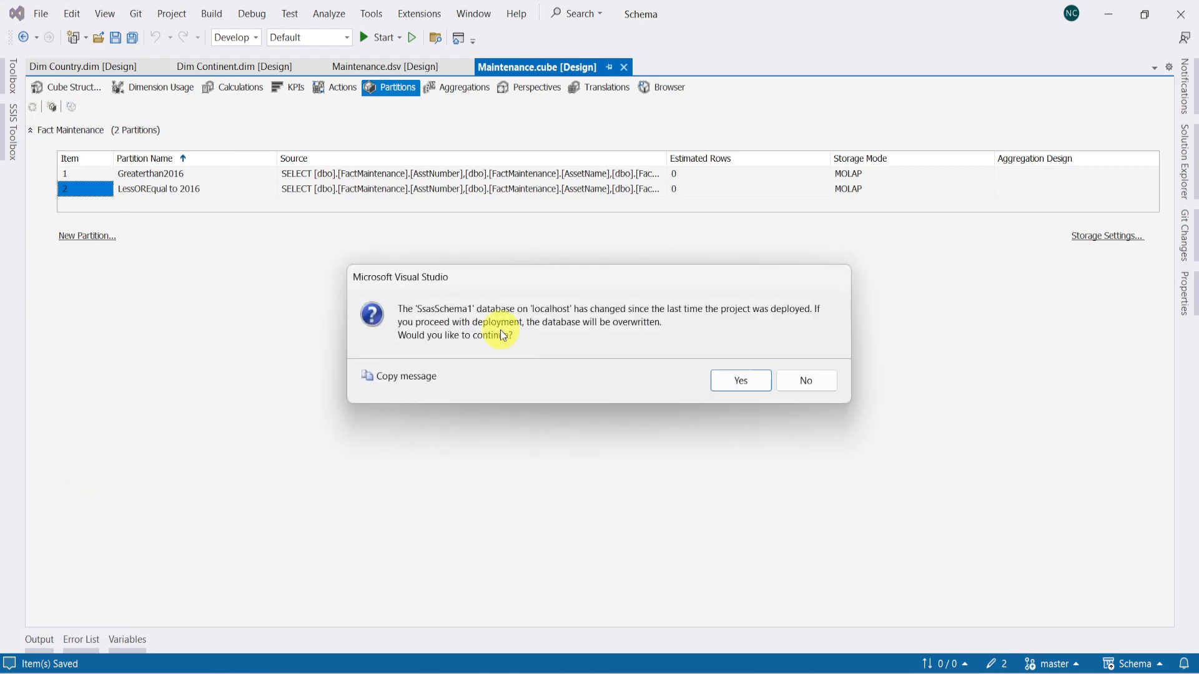
left_click(740, 382)
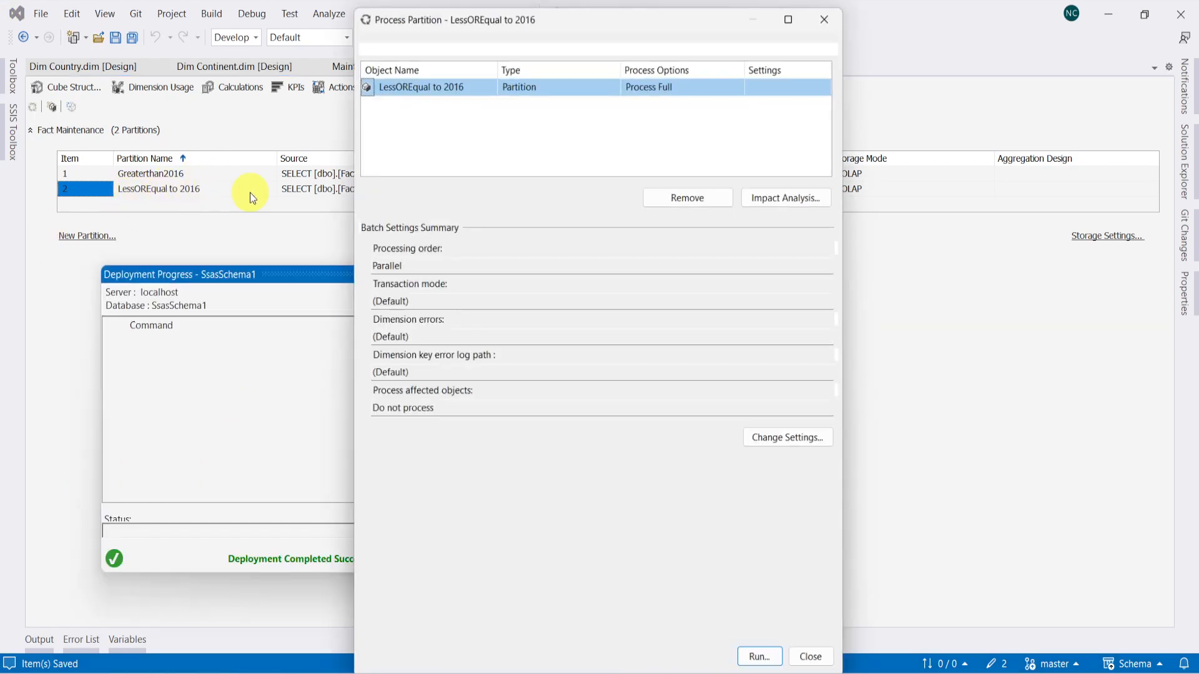
Run Process Full on the LessOREqual to 2016 partition and close the processing and deployment progress windows
left_click(761, 664)
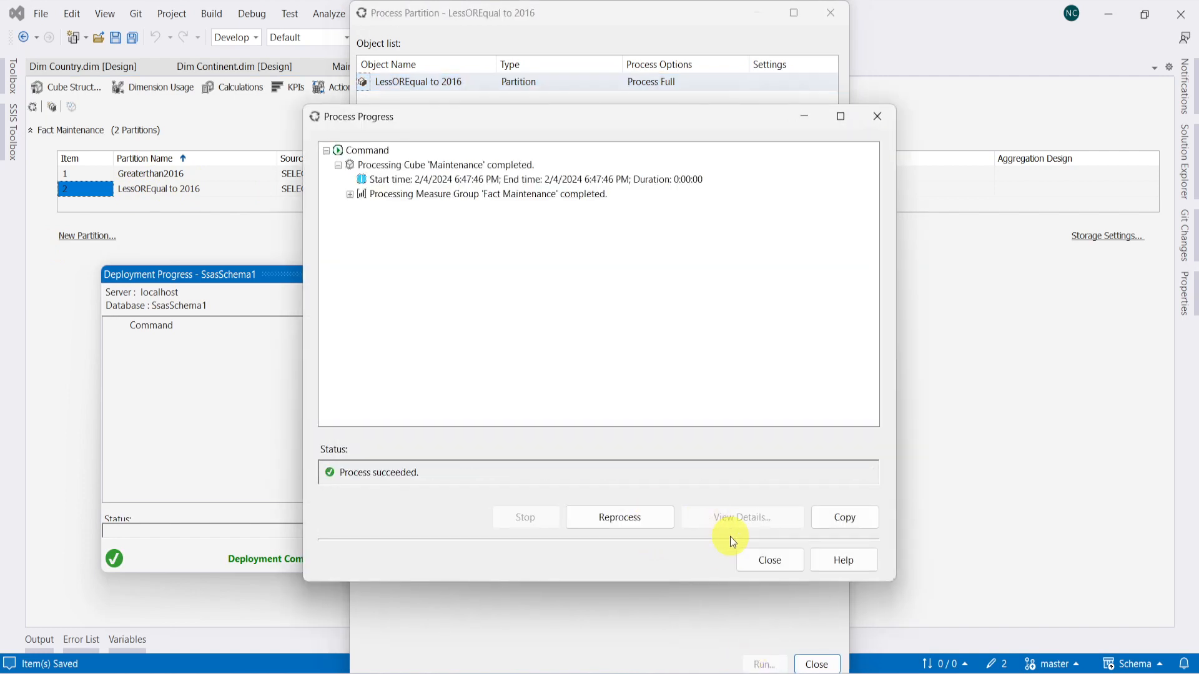
left_click(764, 554)
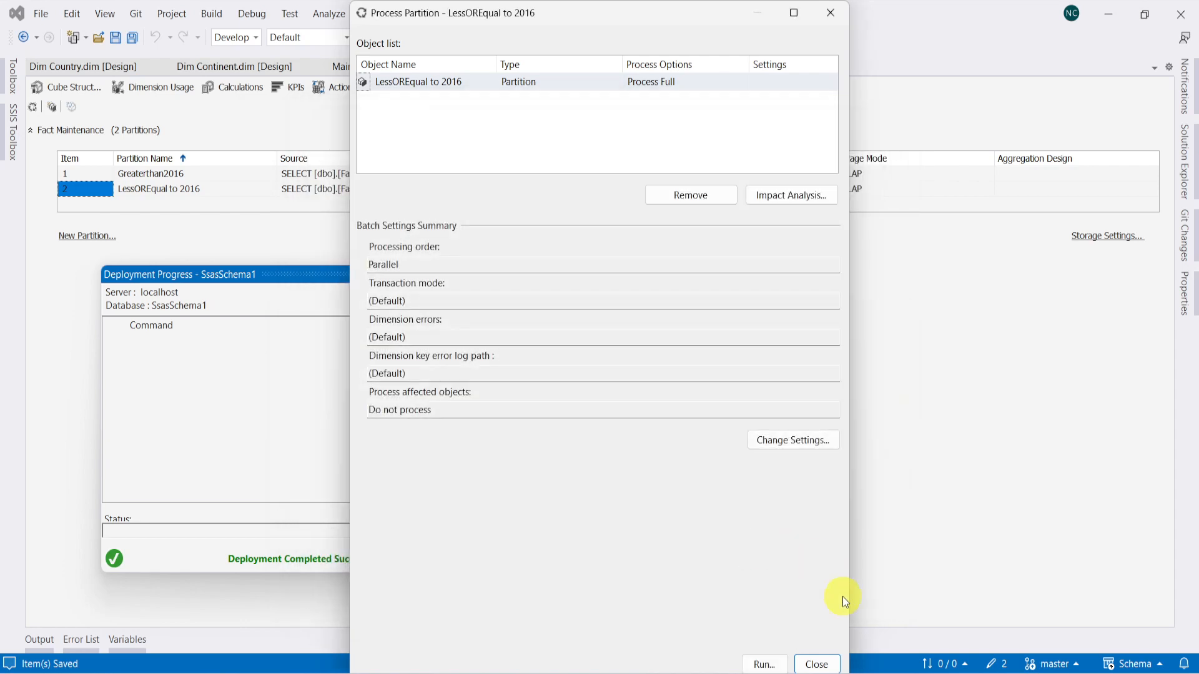
left_click(816, 665)
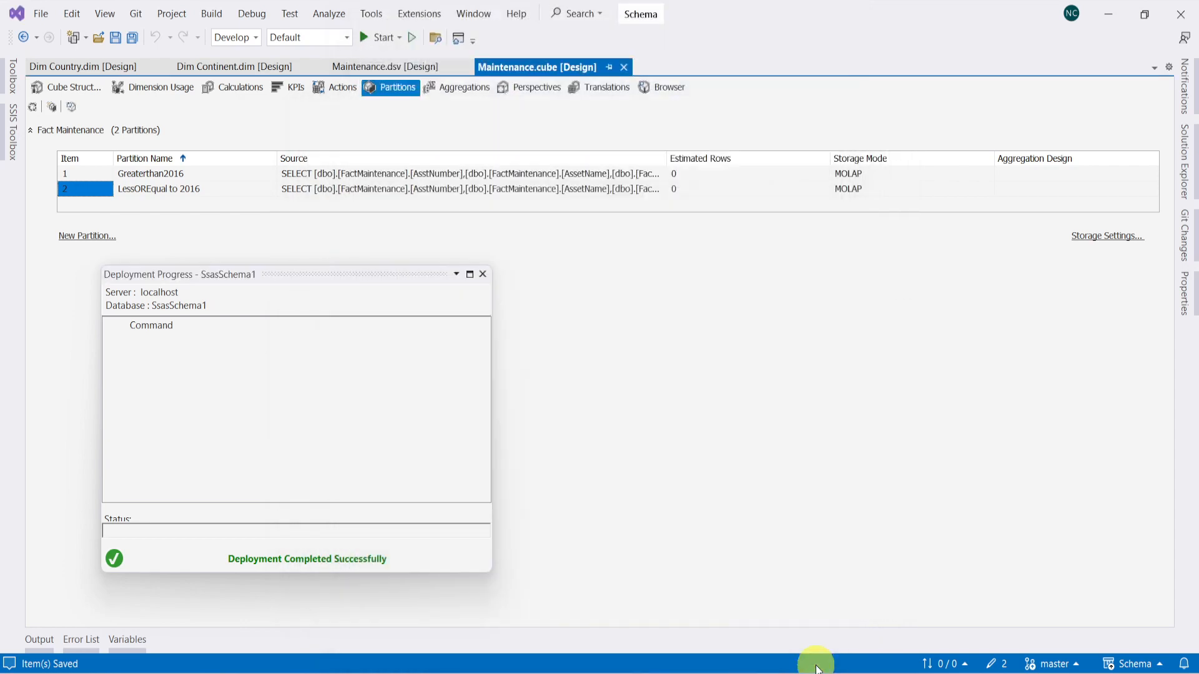
left_click(483, 275)
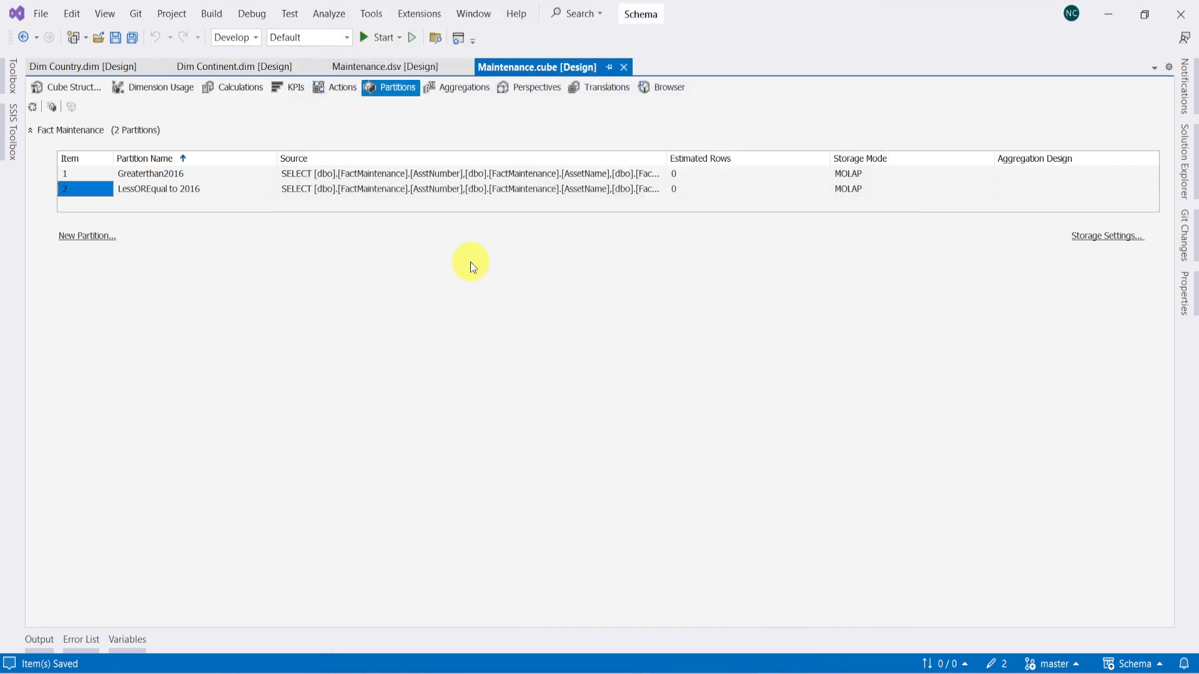
Reconnect the cube browser, query the Fact Maintenance Amount measure again, and return to the partition list
left_click(50, 91)
left_click(657, 93)
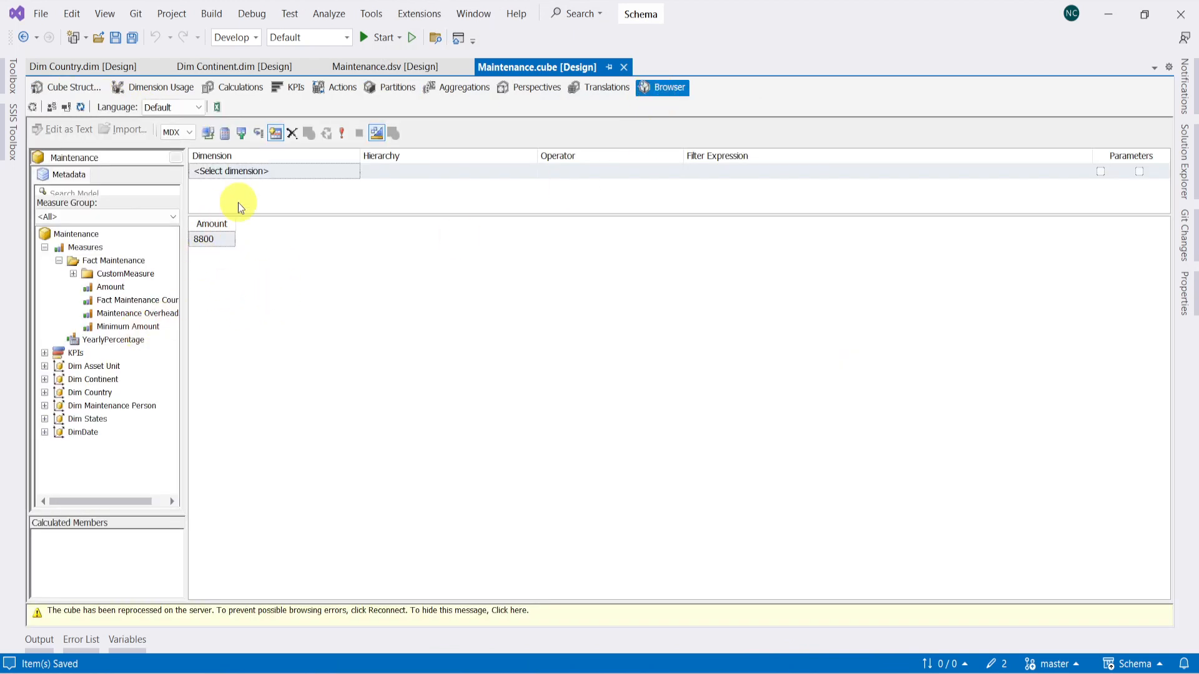
left_click(68, 107)
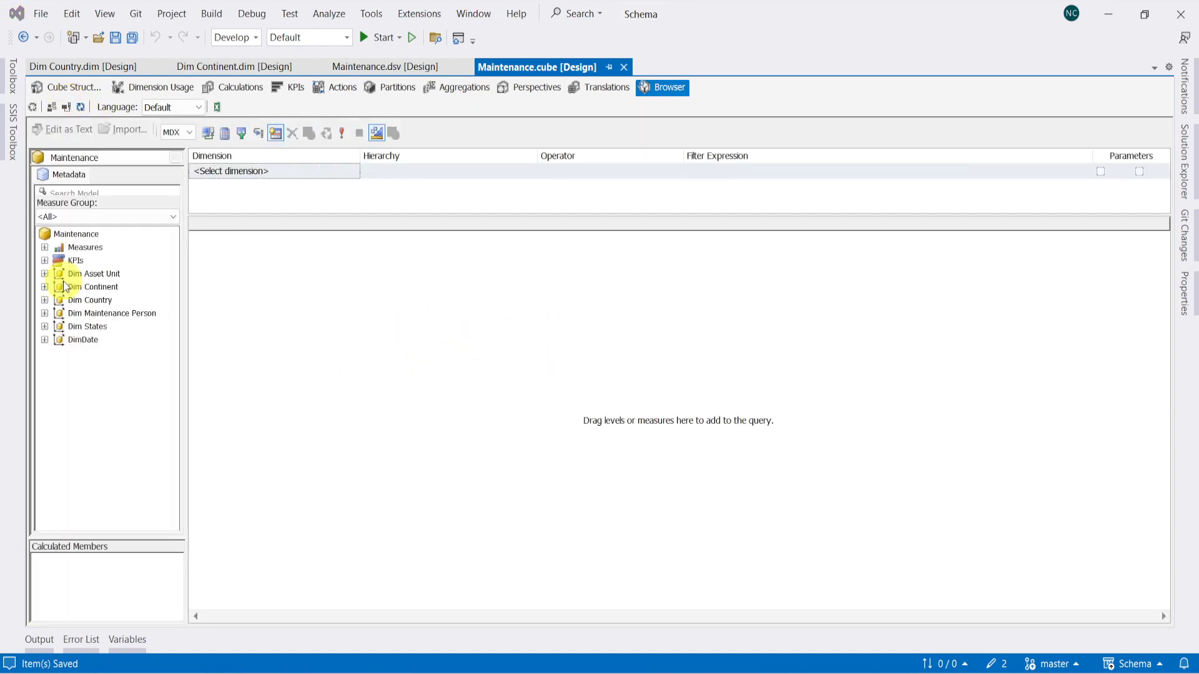
left_click(44, 247)
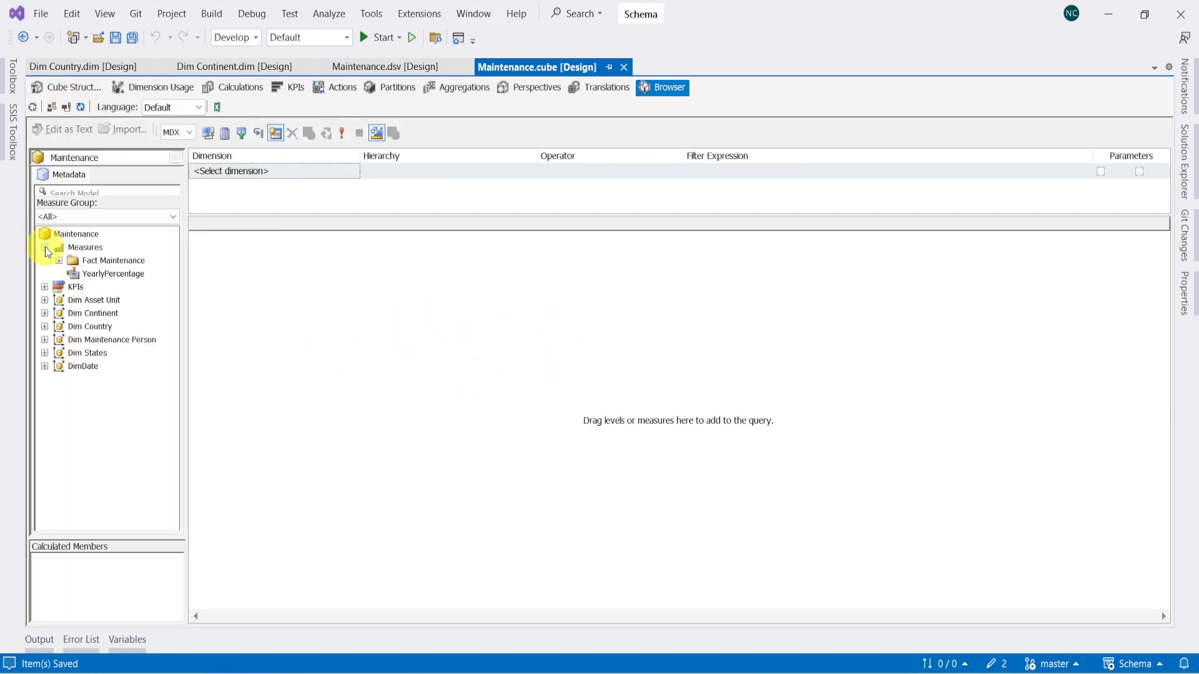
left_click(59, 260)
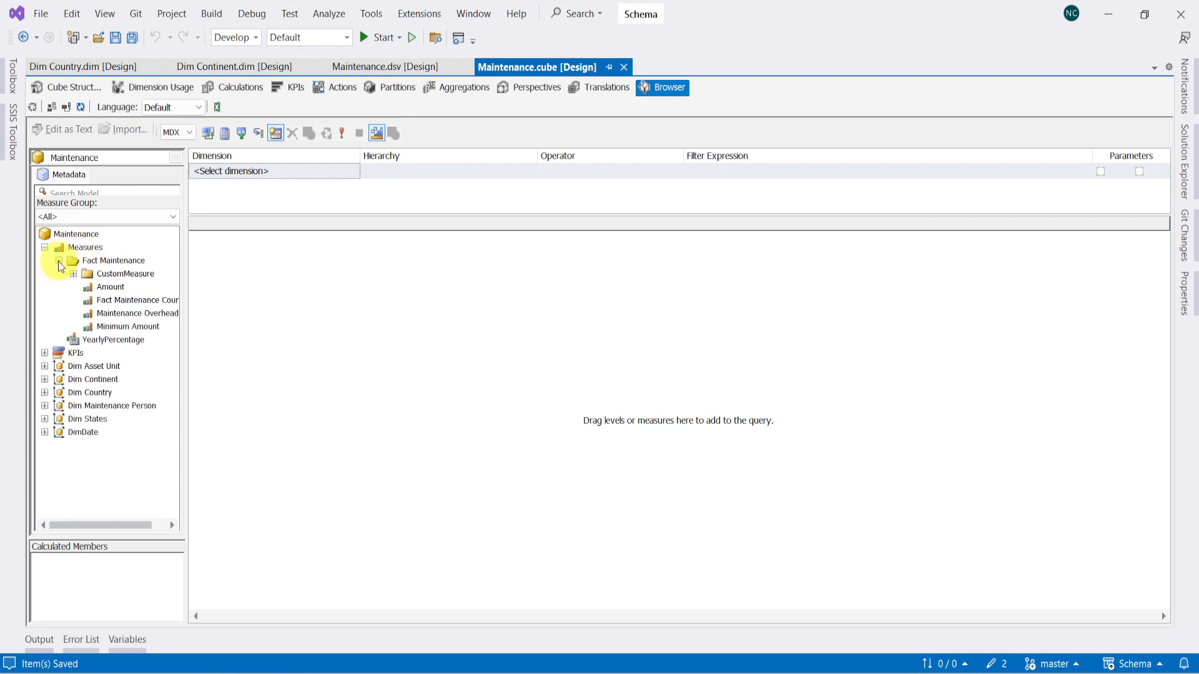
left_click(107, 287)
left_click_drag(106, 292, 284, 286)
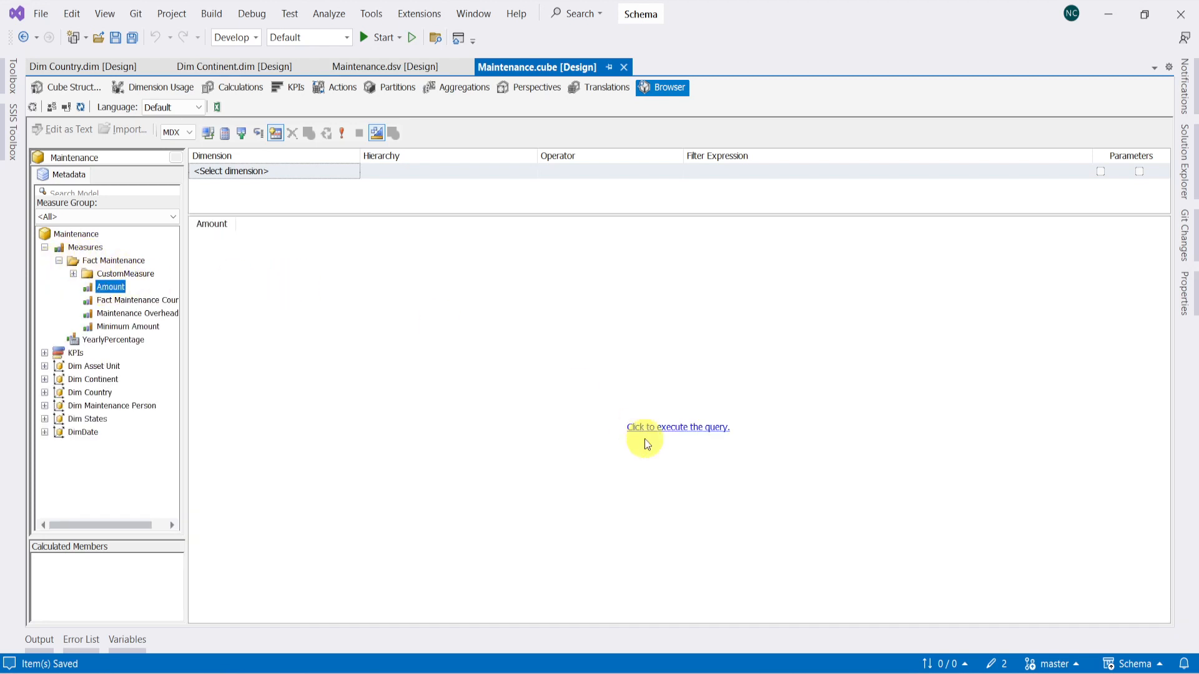
left_click(682, 429)
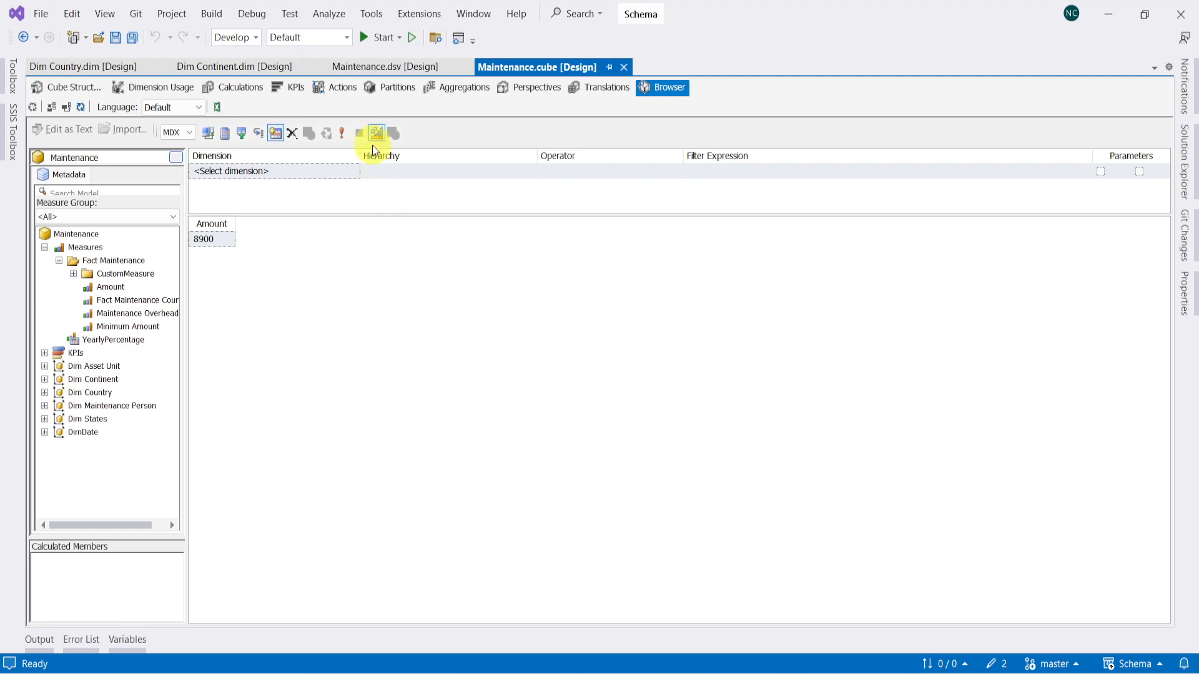
left_click(386, 89)
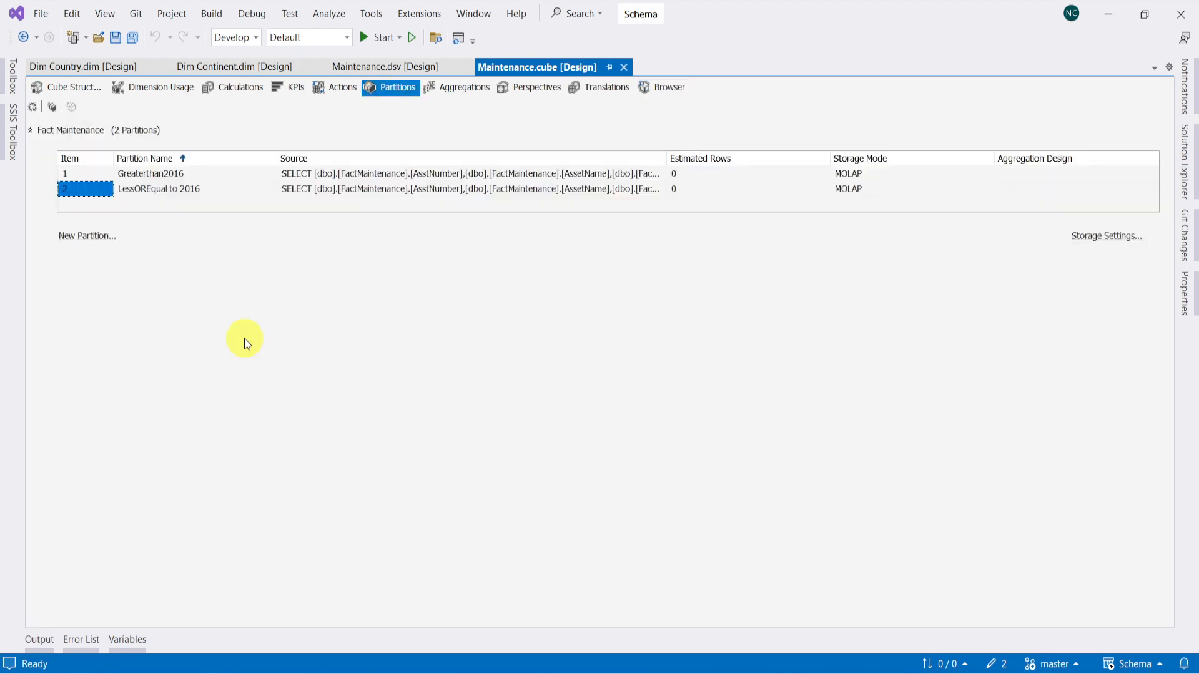